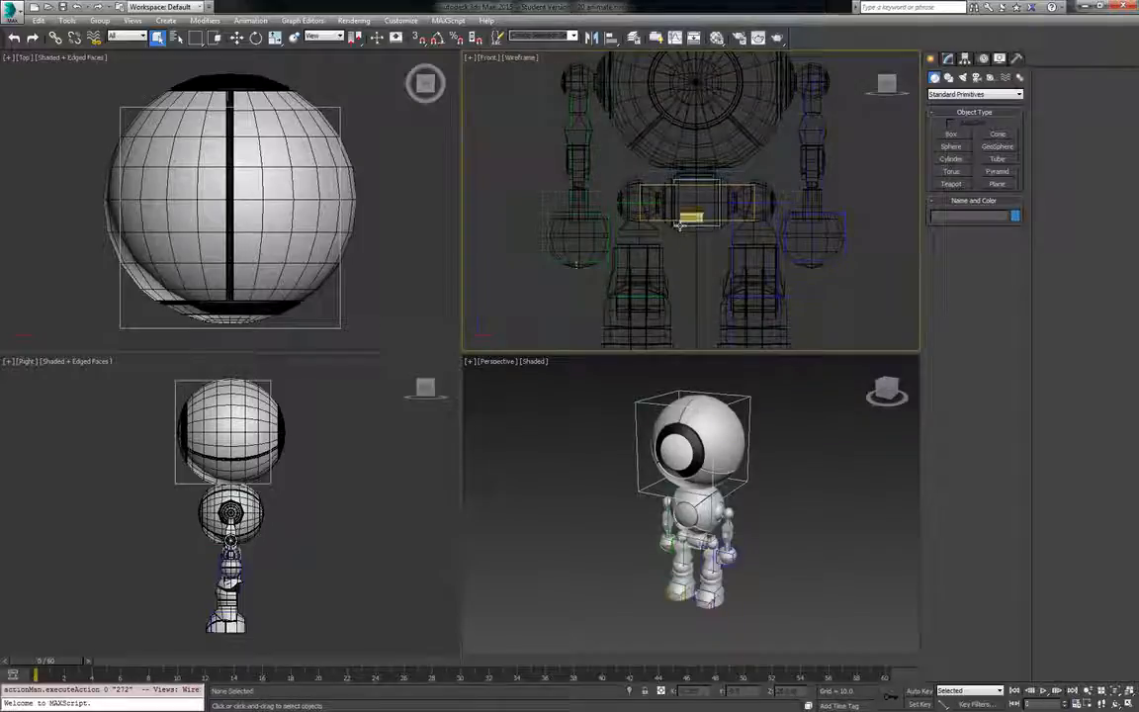
Select the biped's root object Bip001 at the pelvis and turn on Auto Key at frame 0.
click(679, 226)
key(w)
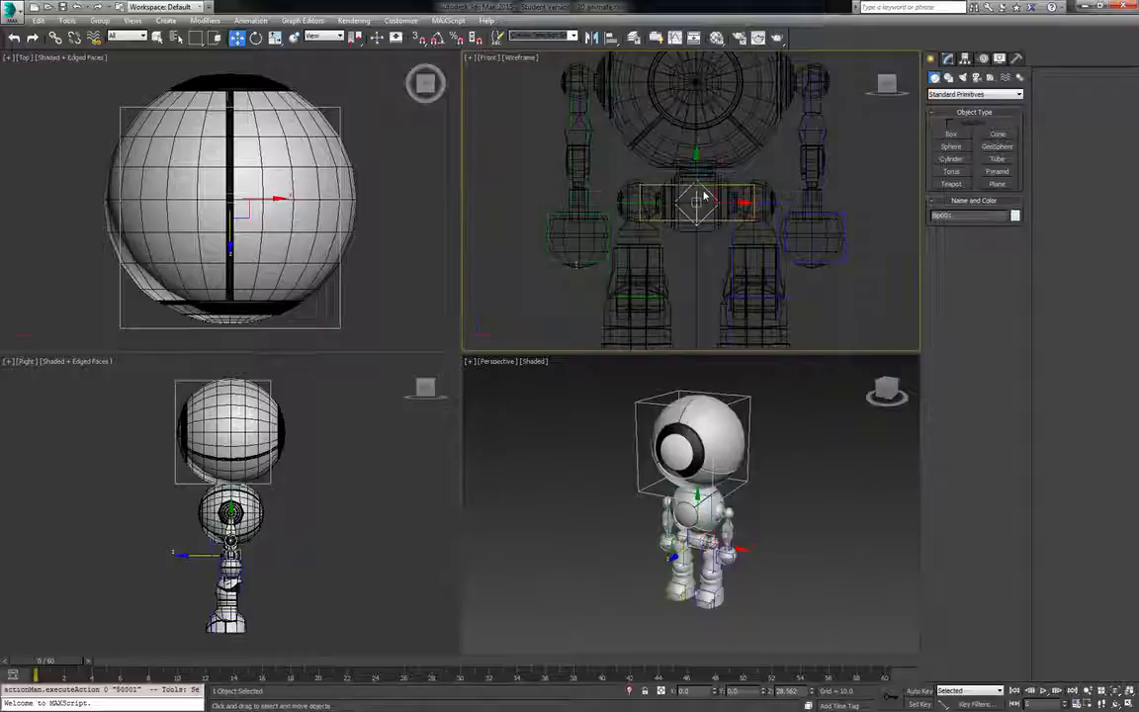
scroll(700, 215, down, 4)
scroll(787, 339, down, 3)
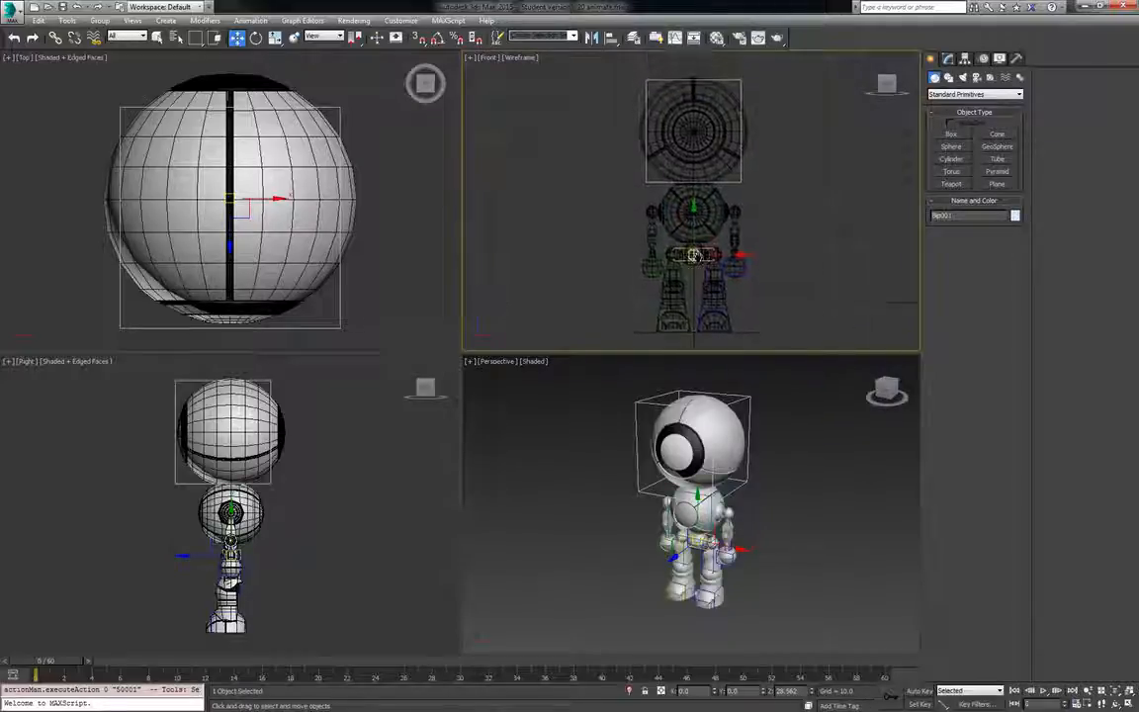
click(919, 690)
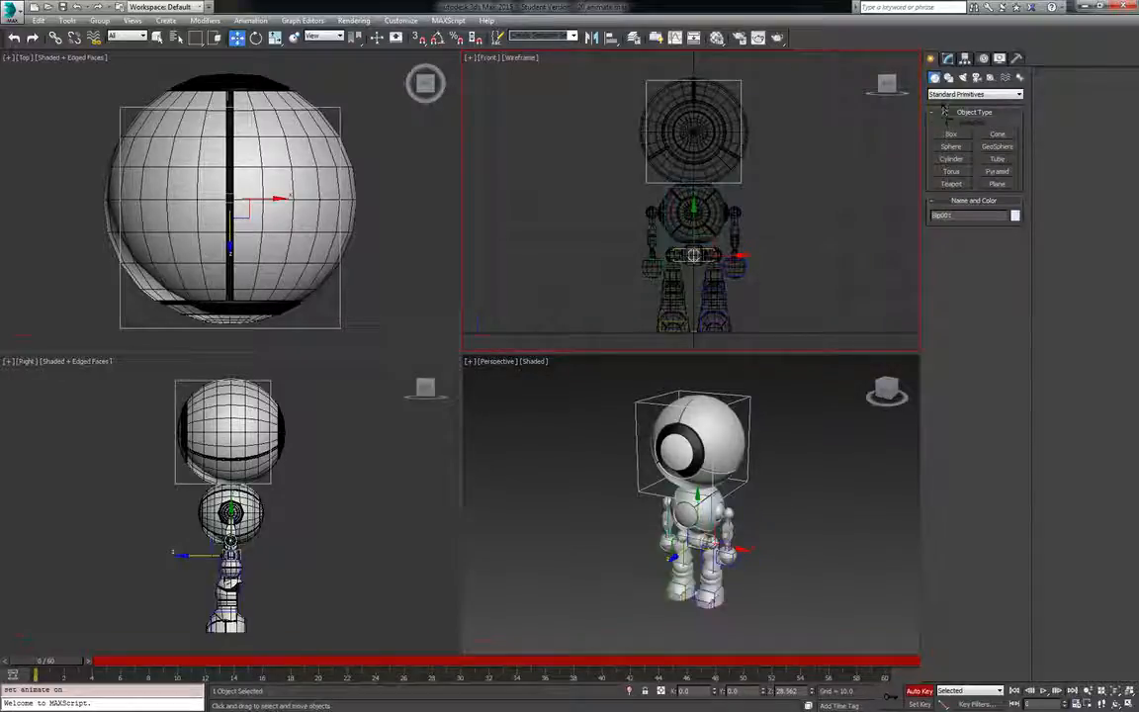
Anchor both of the biped's legs with the Keyframing Tools in the motion settings, selecting the left foot.
click(984, 59)
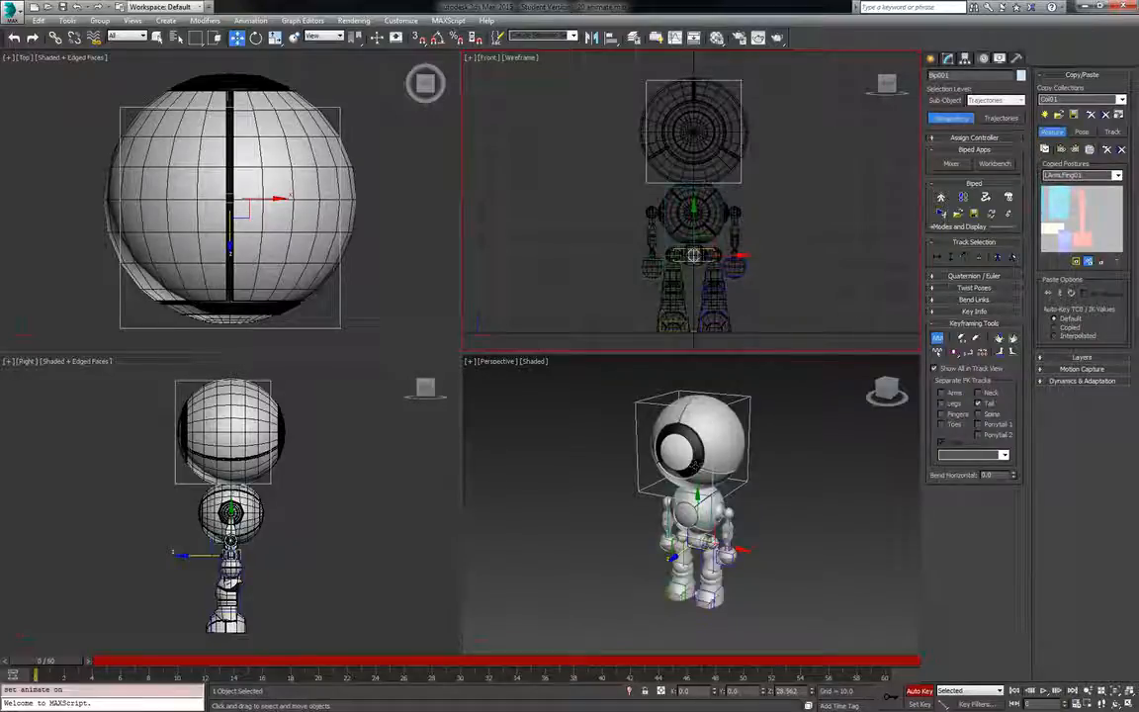
right_click(788, 574)
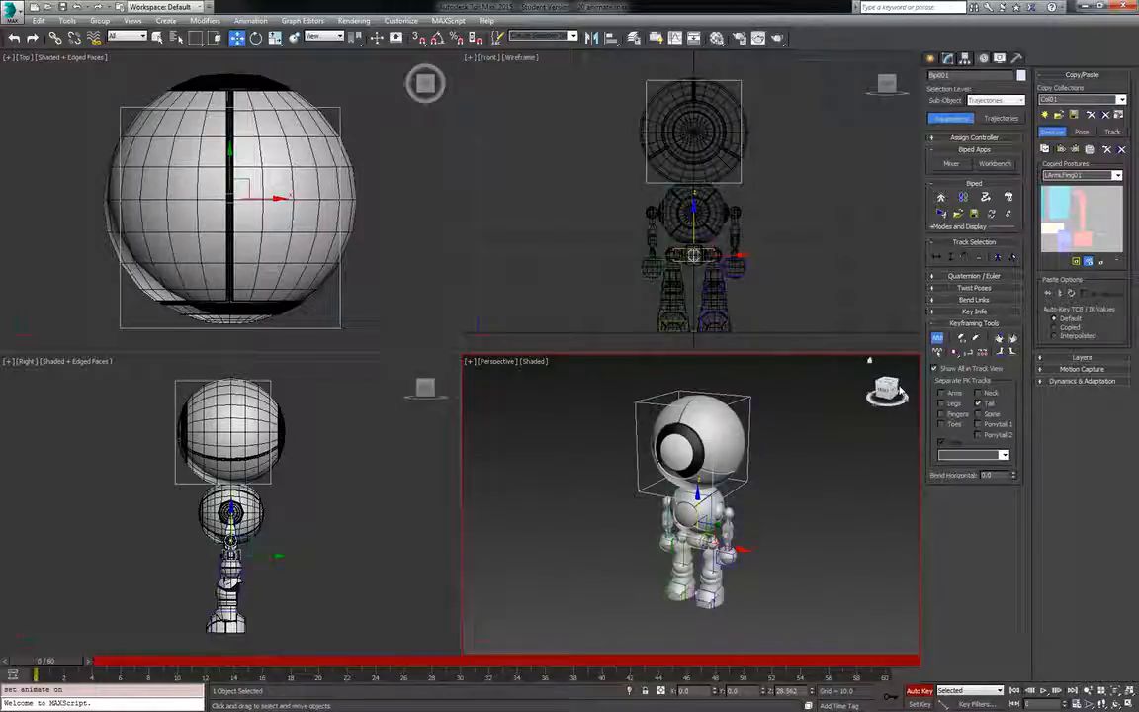
click(1002, 354)
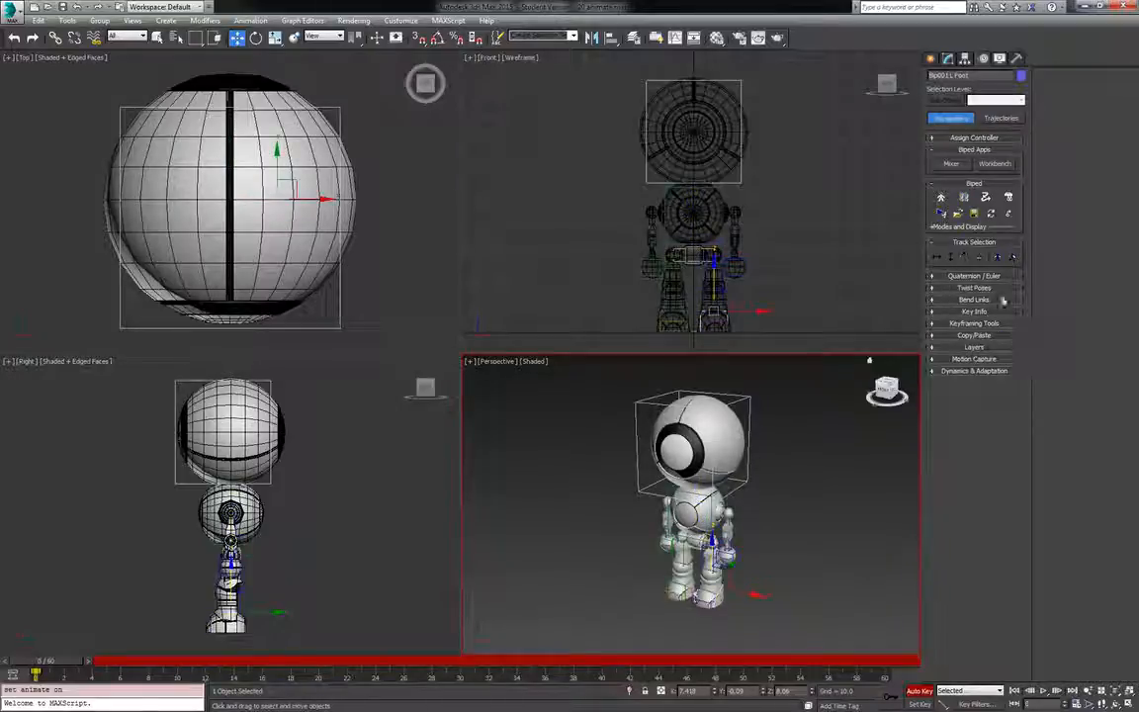
click(1000, 325)
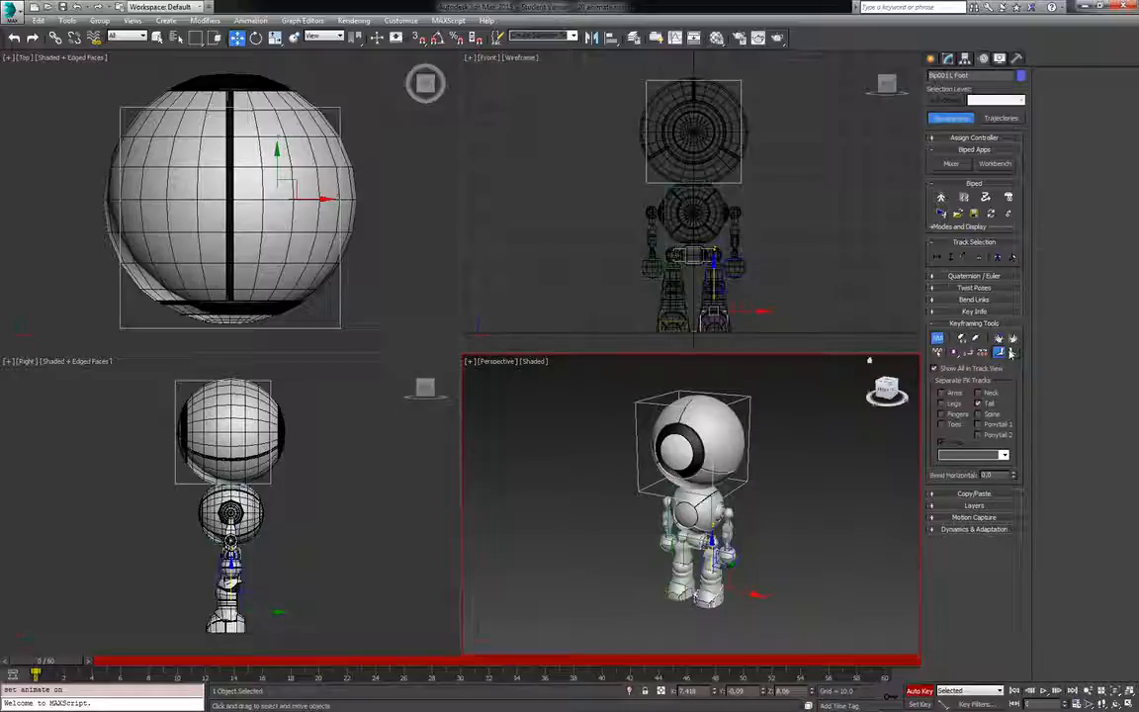
click(1011, 353)
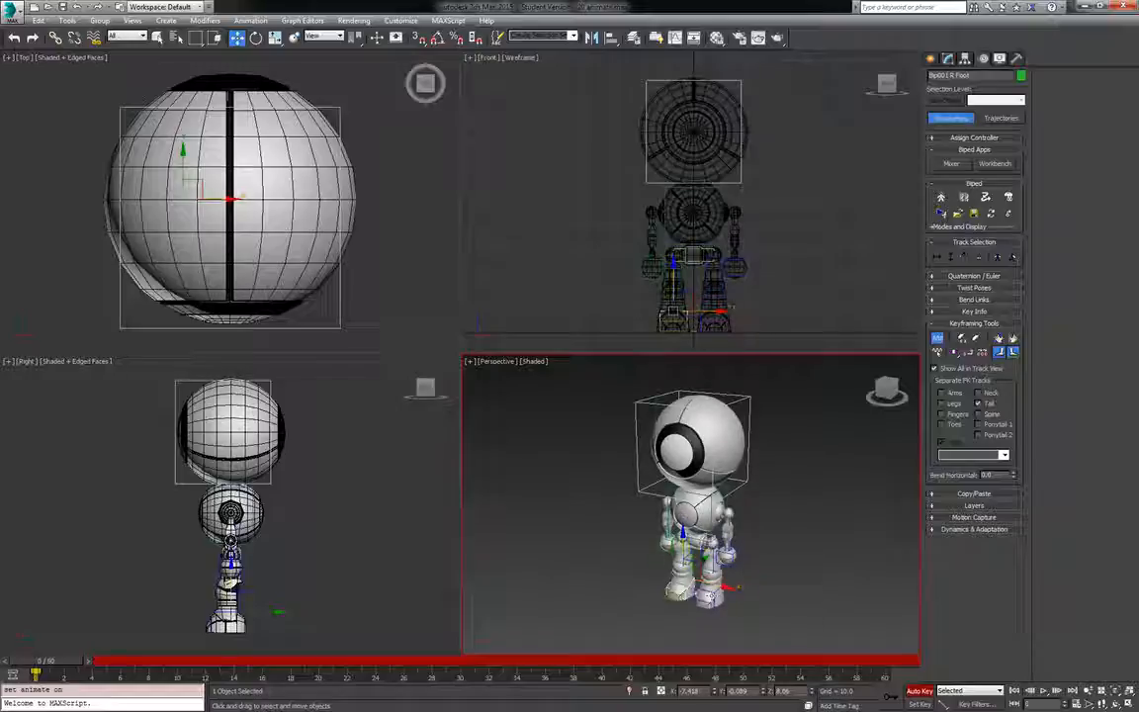
Restrict the selection filter to Bone and select the biped's root object Bip001.
click(704, 273)
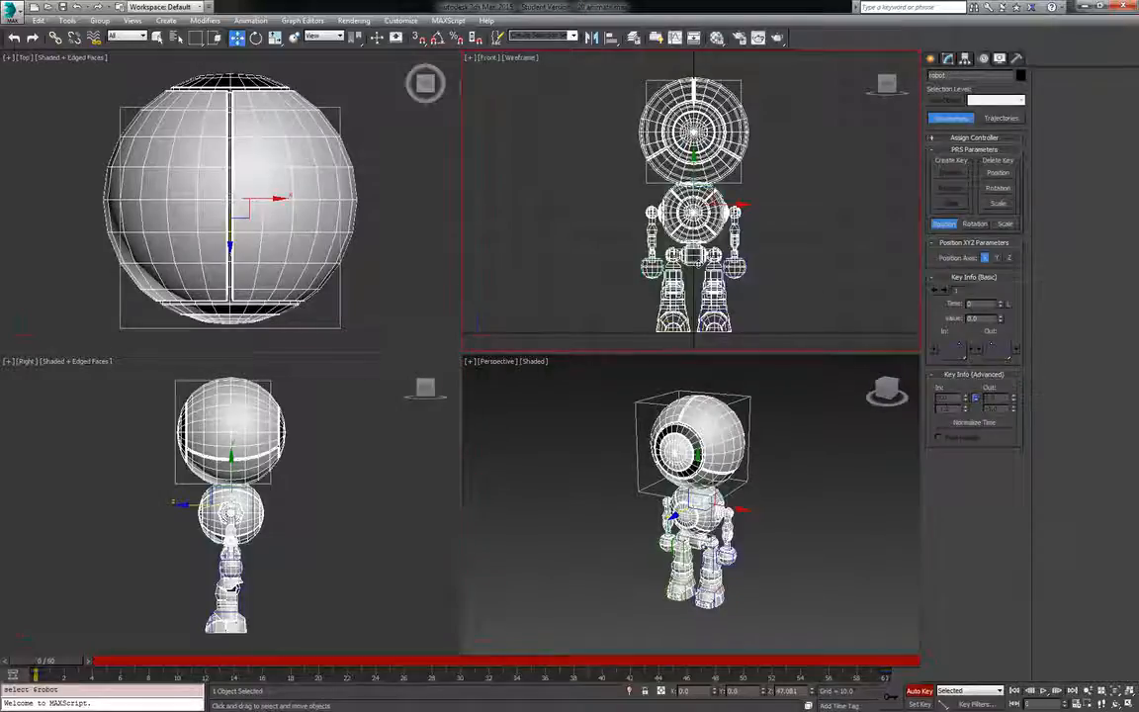
click(126, 36)
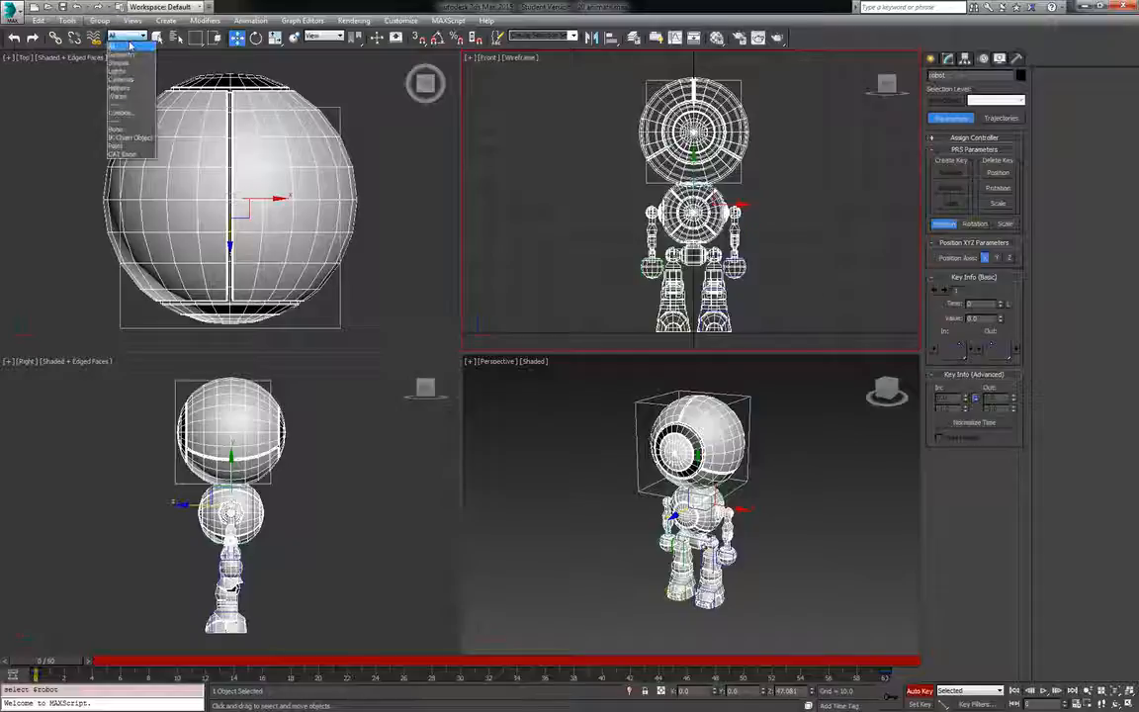
click(148, 128)
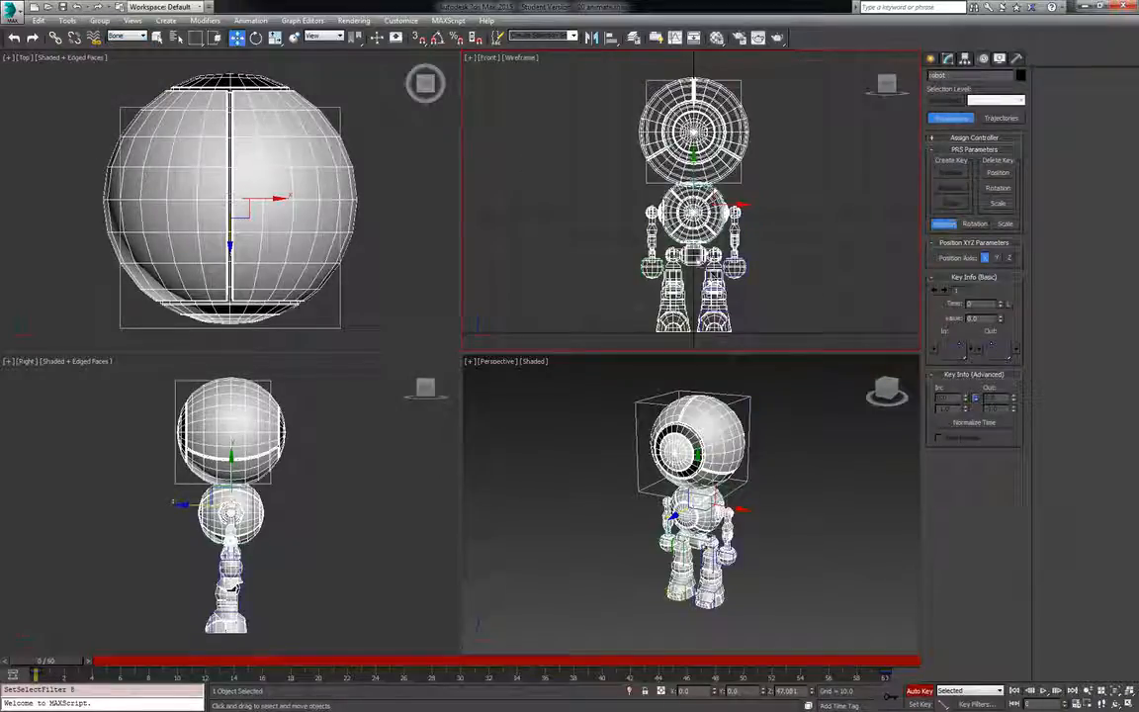
click(697, 270)
click(694, 257)
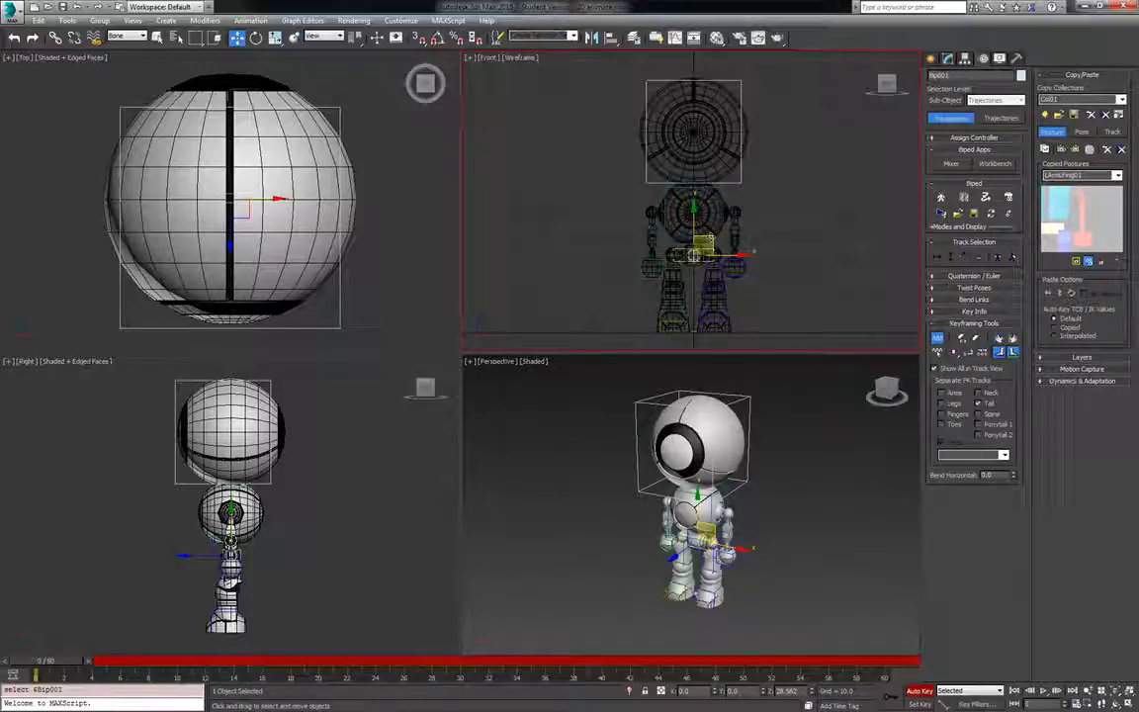
In the Right view, move the biped's root about 1.5 units backward and 0.6 units down to bend the knees.
mouse_move(704, 240)
mouse_down()
mouse_move(701, 257)
mouse_move(713, 256)
mouse_move(693, 252)
mouse_move(693, 180)
mouse_move(690, 227)
mouse_move(667, 257)
mouse_move(709, 247)
mouse_move(706, 264)
mouse_move(694, 233)
mouse_move(716, 255)
mouse_up()
key(ctrl+z)
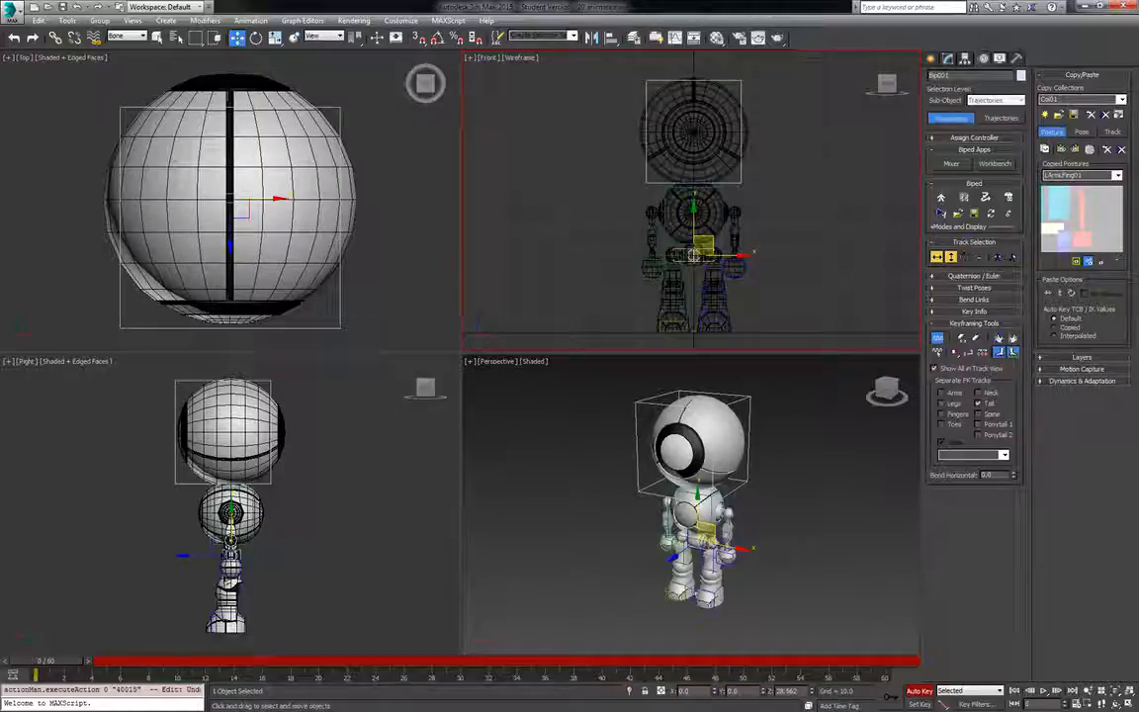
click(669, 567)
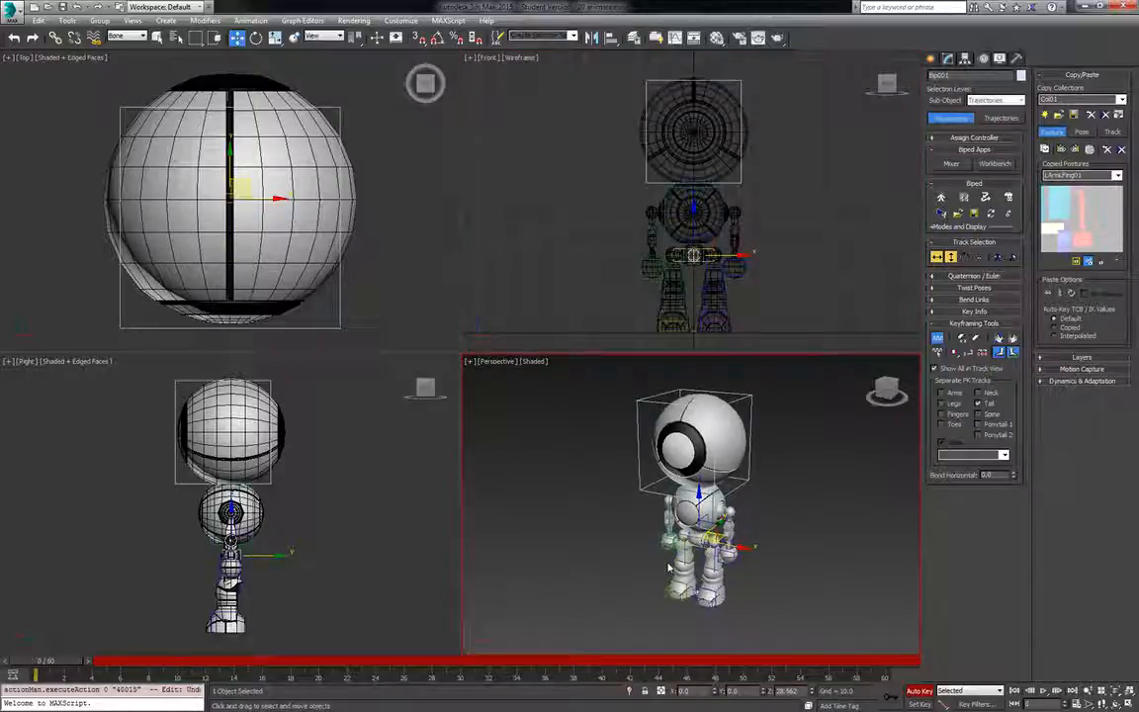
right_click(283, 580)
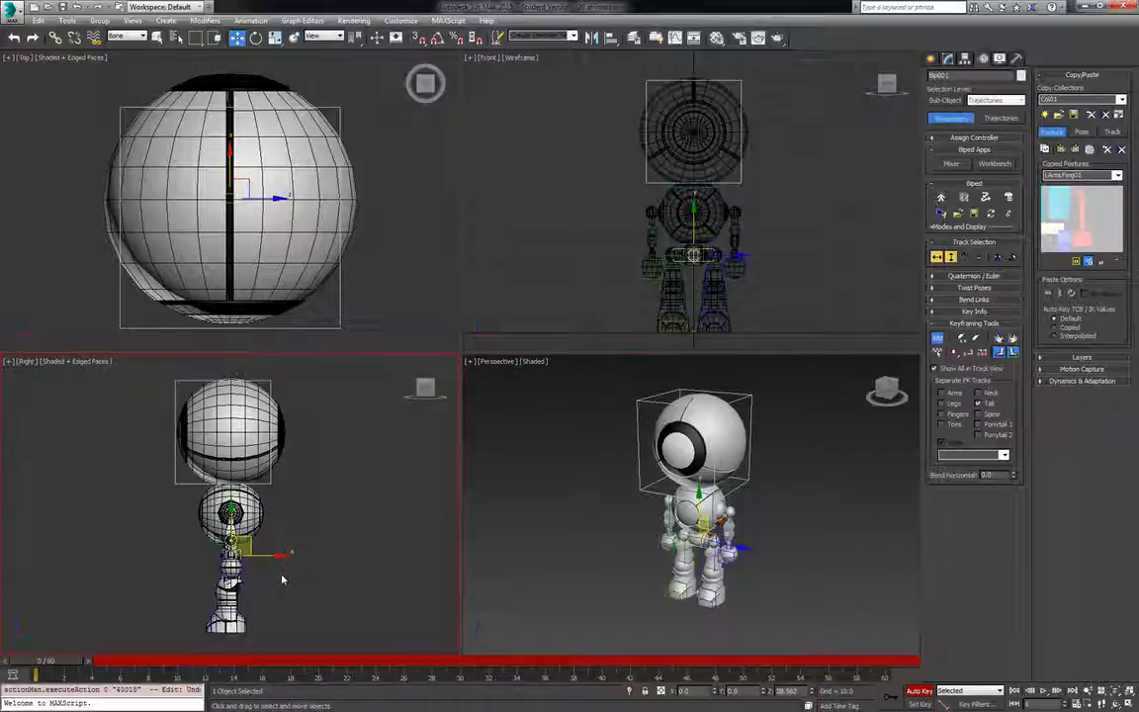
middle_drag(261, 556, 266, 556)
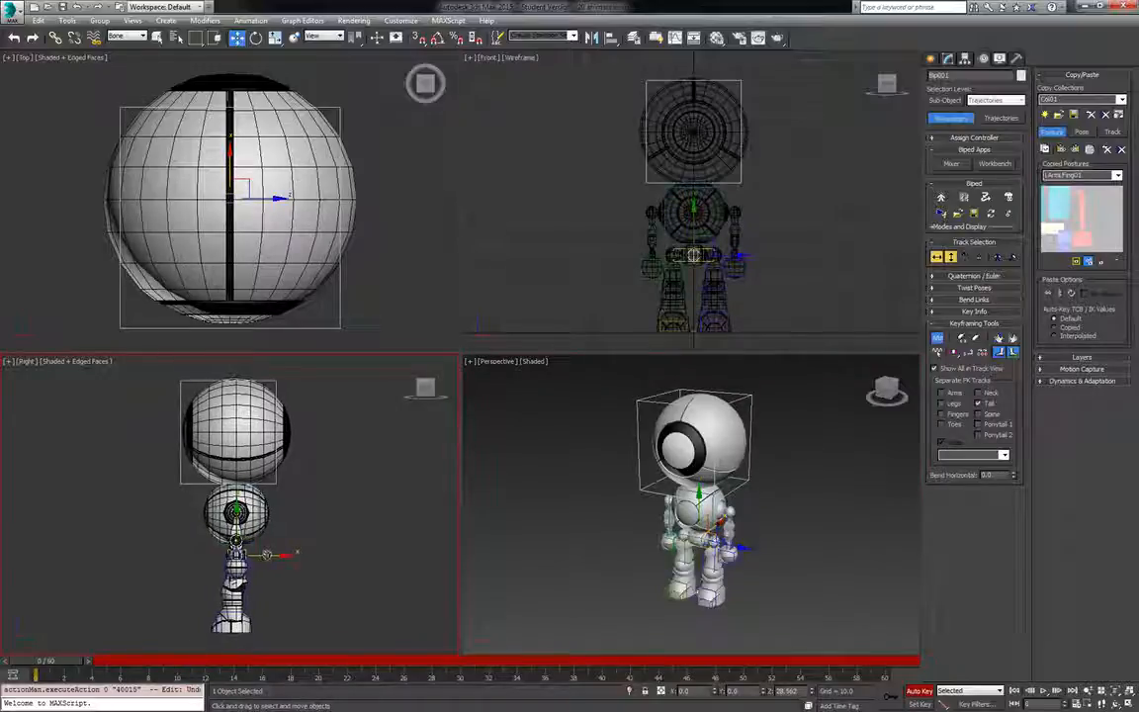
drag(254, 544, 258, 545)
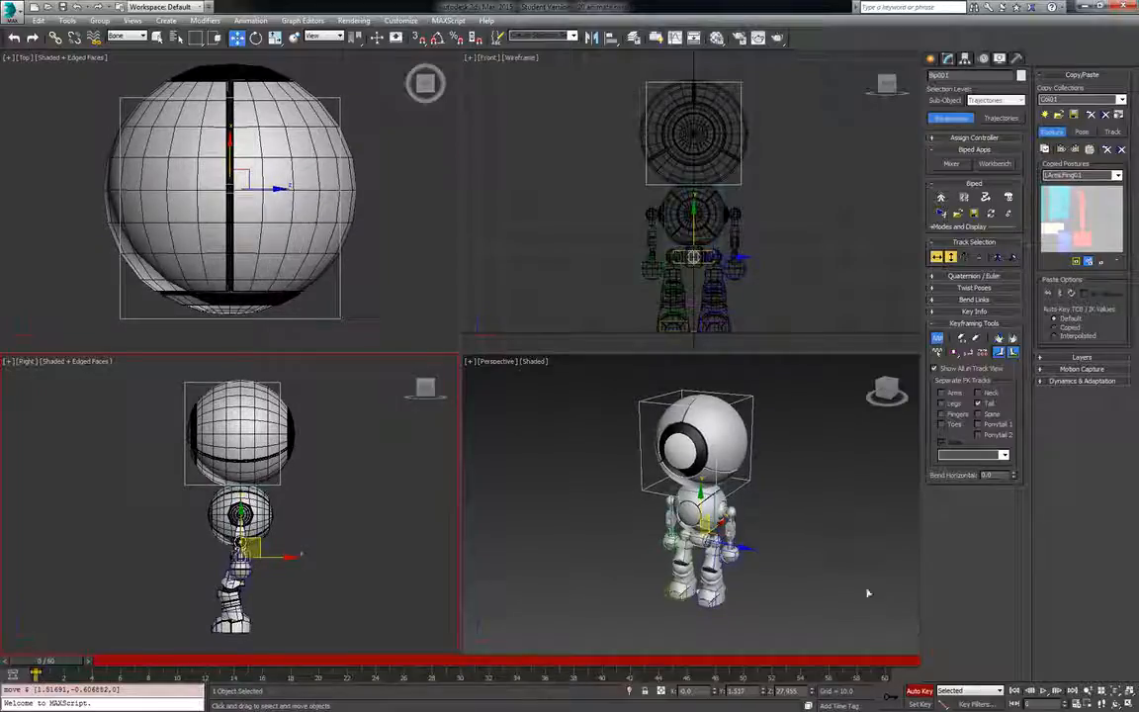
Move the biped's left foot outward by about 2 units along X in the Front view.
middle_drag(716, 327, 691, 294)
scroll(702, 285, up, 4)
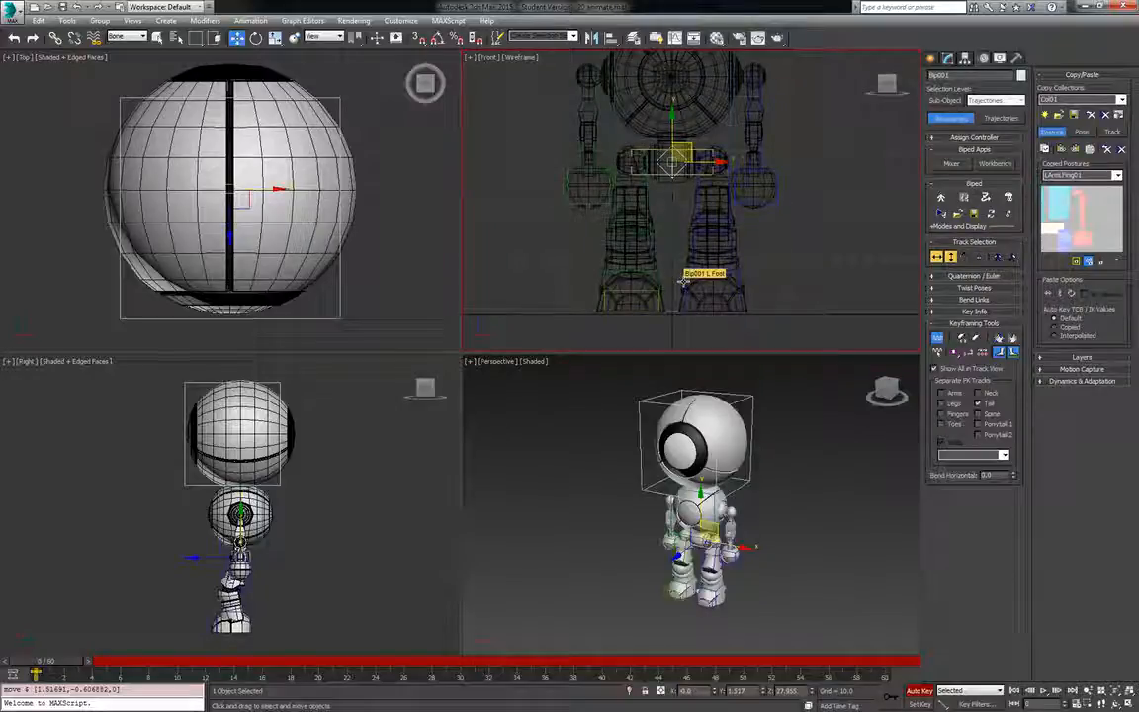
click(683, 282)
key(e)
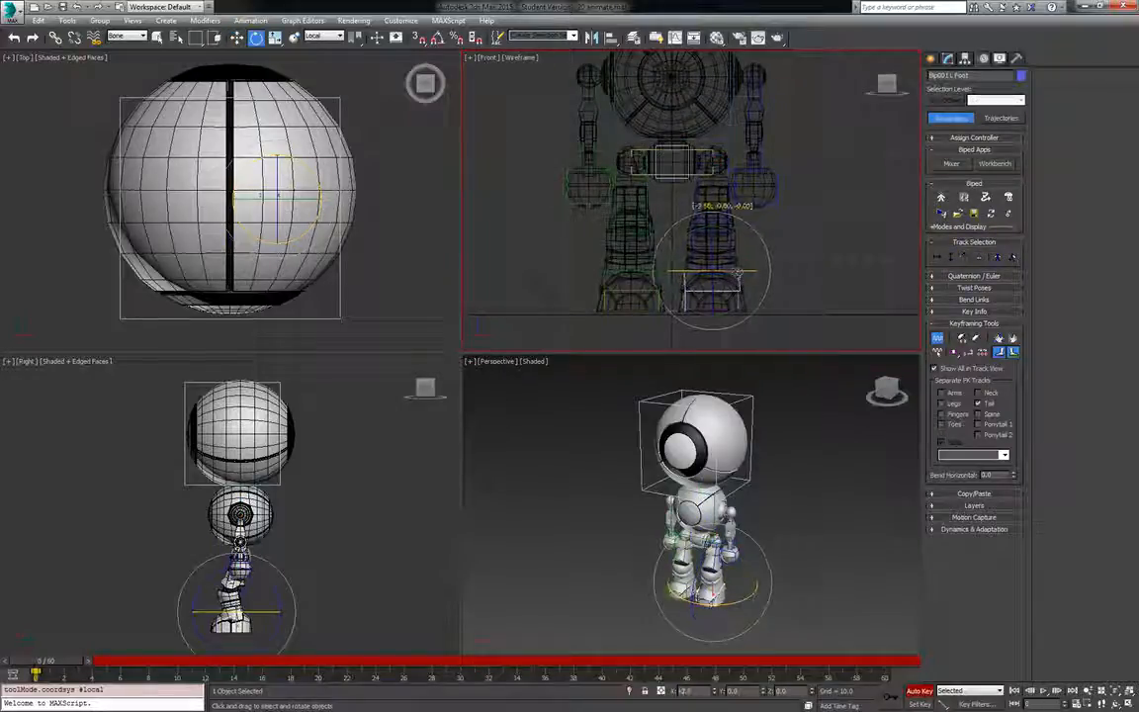
key(w)
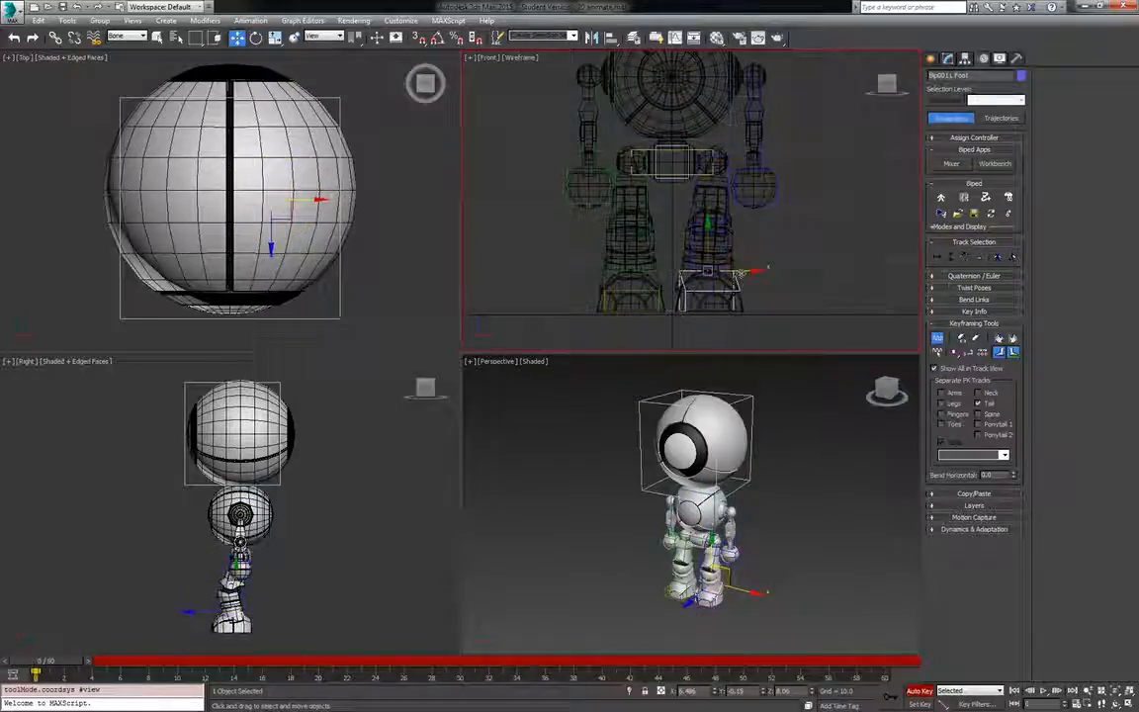
drag(739, 273, 751, 270)
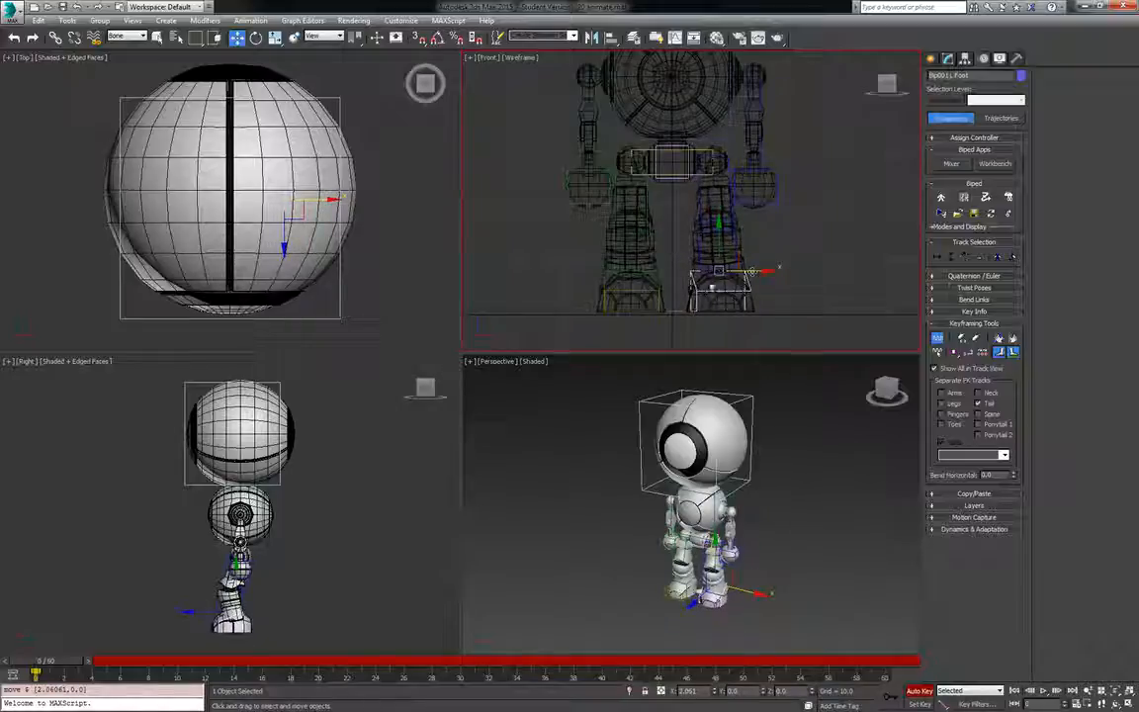
Move the biped's right foot outward by about 1.5 units along X in the Front view.
click(648, 289)
key(e)
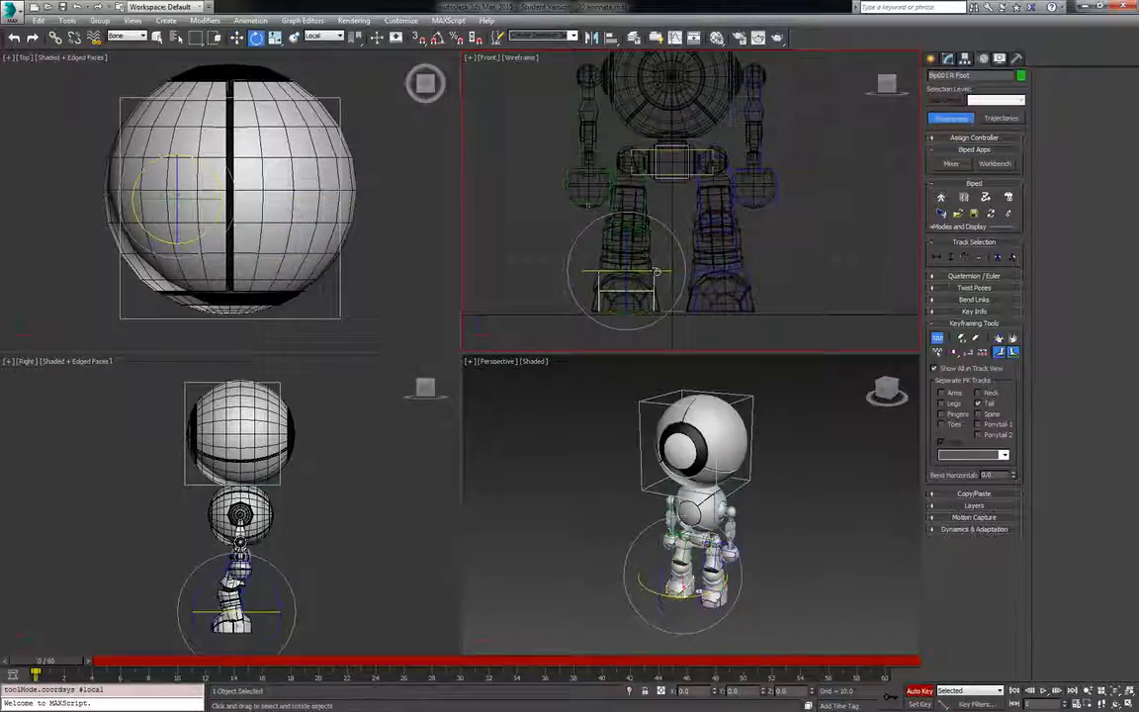
key(w)
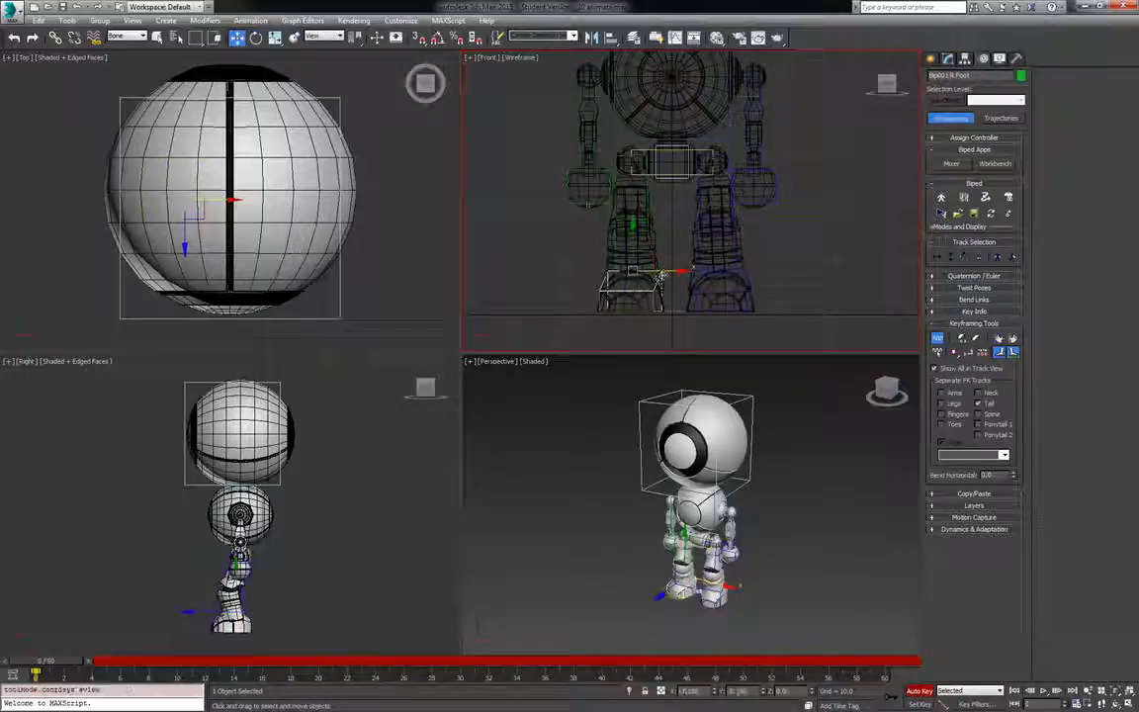
drag(661, 275, 656, 272)
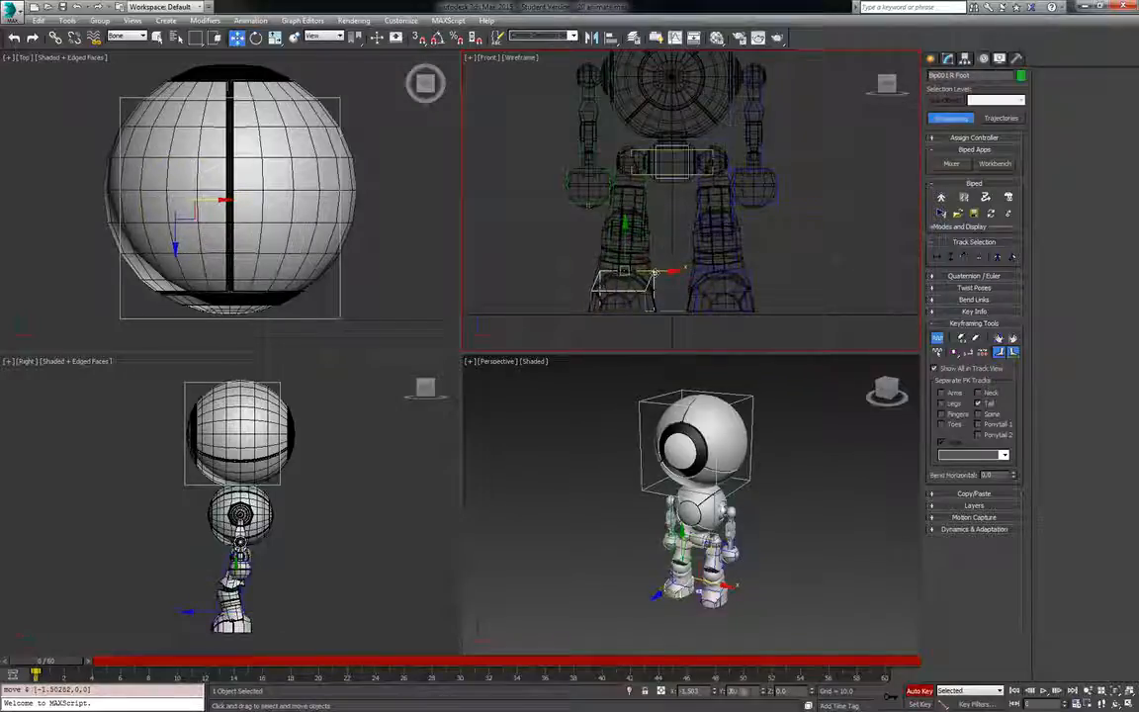
Rotate the left calf about -5.5 degrees and the right calf about 8.5 degrees around their local X axes.
mouse_move(743, 564)
middle_down()
mouse_move(736, 584)
mouse_move(751, 555)
middle_up()
scroll(745, 573, up, 4)
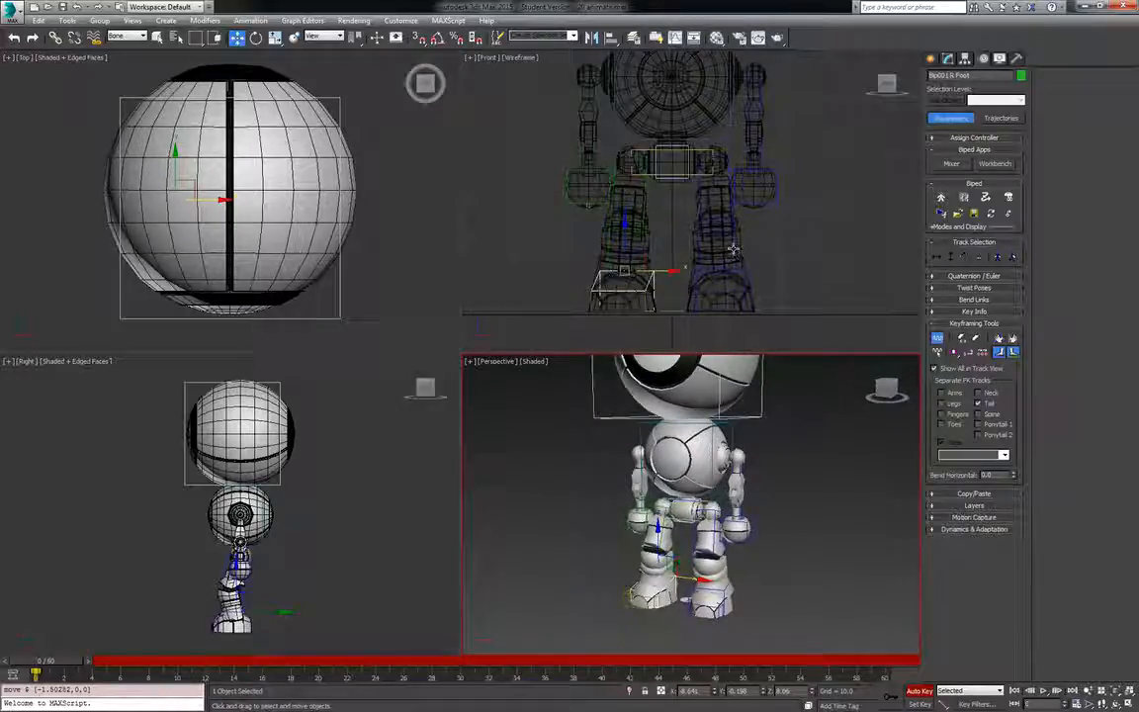
click(733, 249)
key(e)
drag(731, 237, 738, 234)
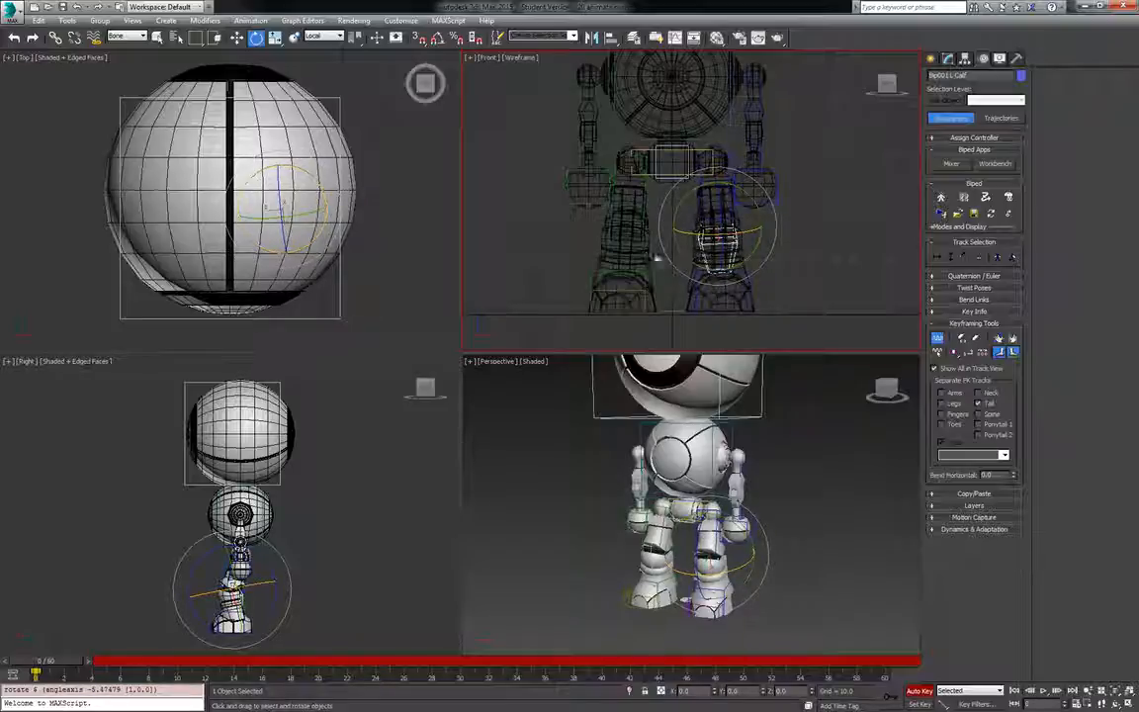
drag(644, 249, 631, 239)
Raise the left hand by about 2.6 units and the right hand by about 2.7 units to bend the elbows.
mouse_move(745, 584)
alt+middle_down()
mouse_move(775, 586)
mouse_move(741, 575)
alt+middle_up()
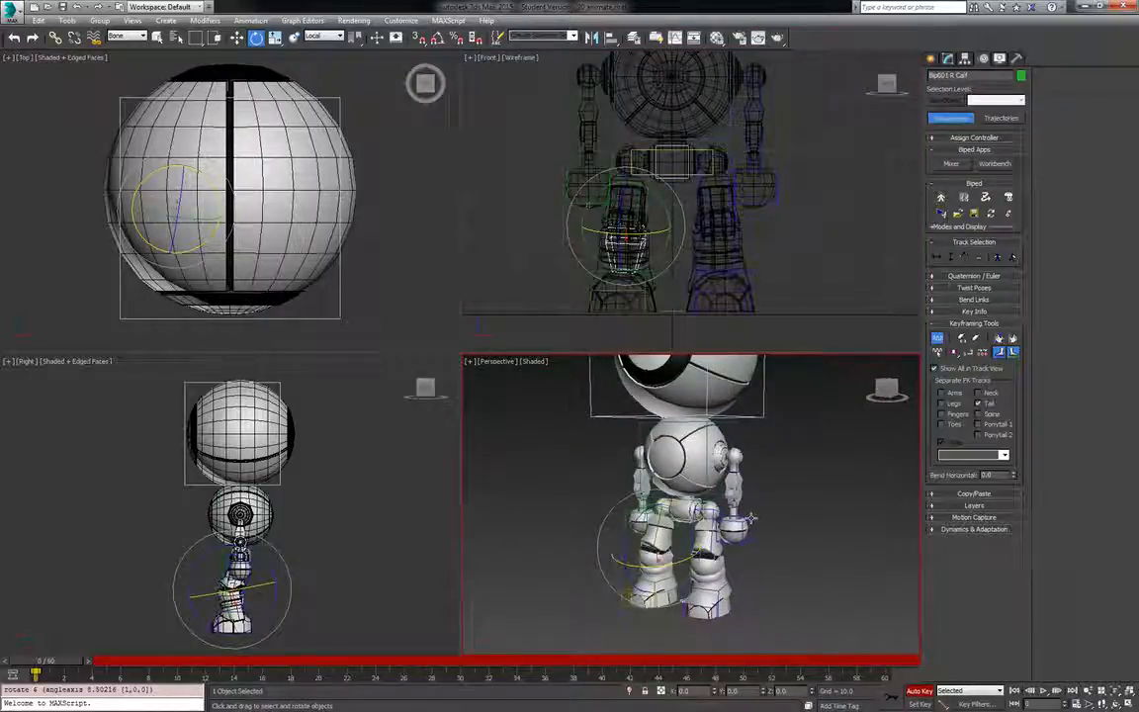
click(737, 531)
key(w)
middle_drag(736, 536, 739, 564)
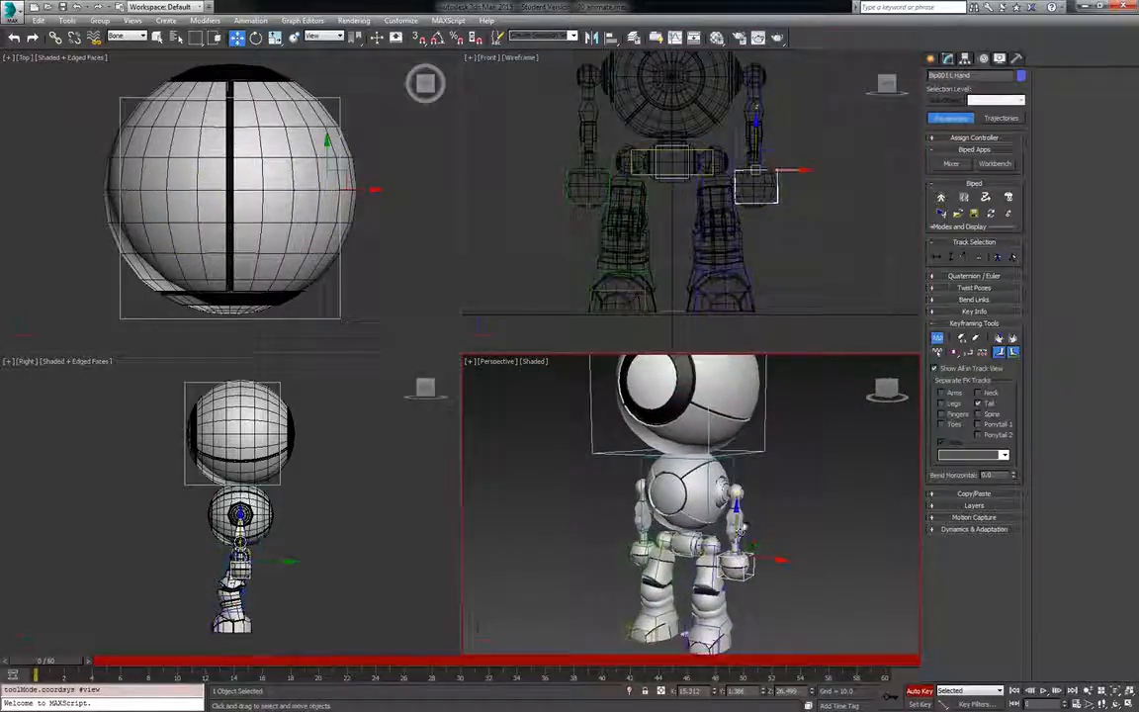
drag(735, 520, 734, 506)
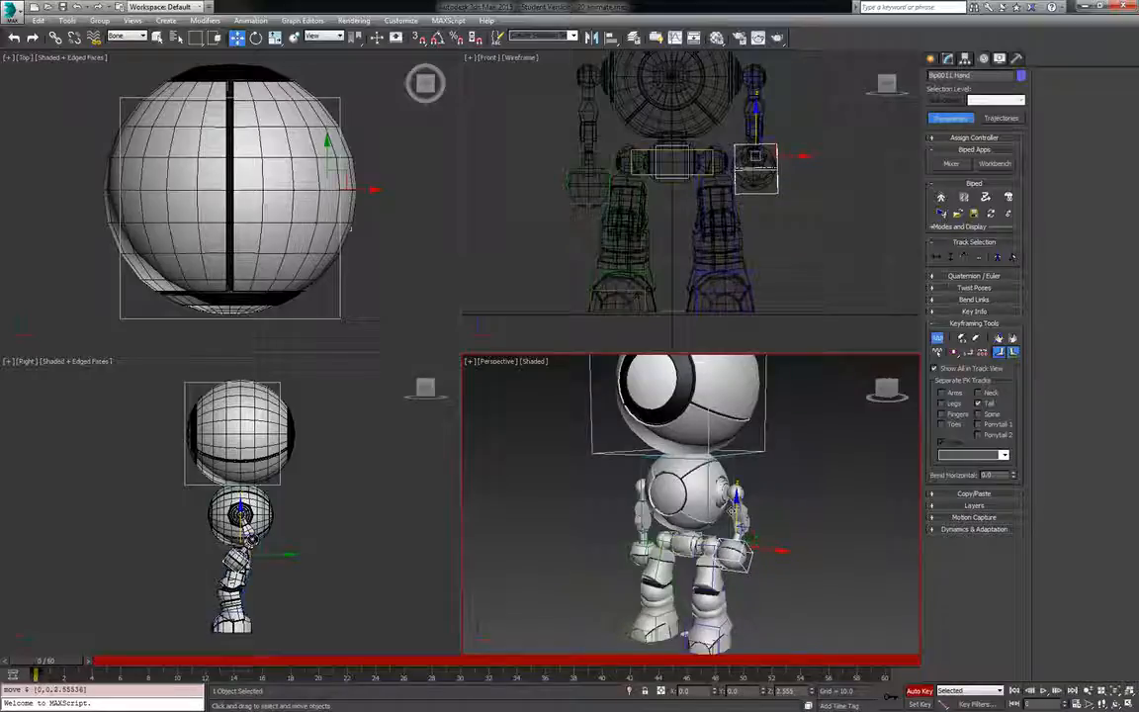
drag(632, 545, 632, 535)
Spread both arms away from the body by moving the left forearm about 3.2 units outward and the right forearm likewise.
alt+middle_drag(682, 571, 734, 569)
scroll(735, 548, up, 5)
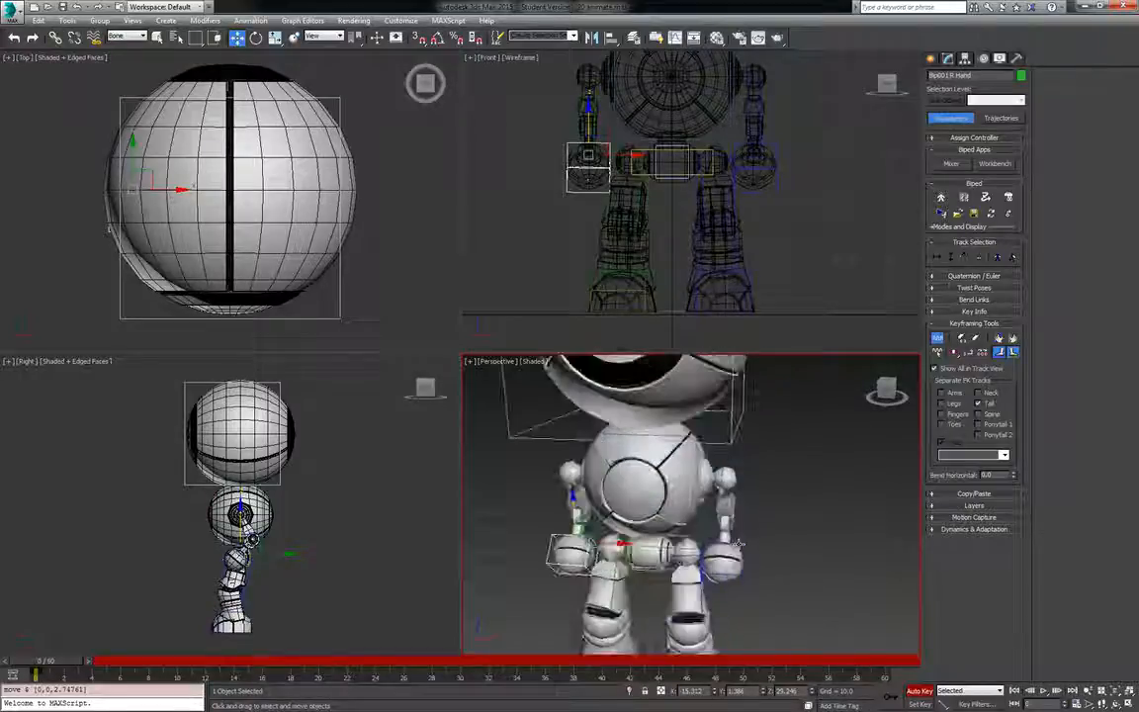
middle_drag(735, 548, 790, 549)
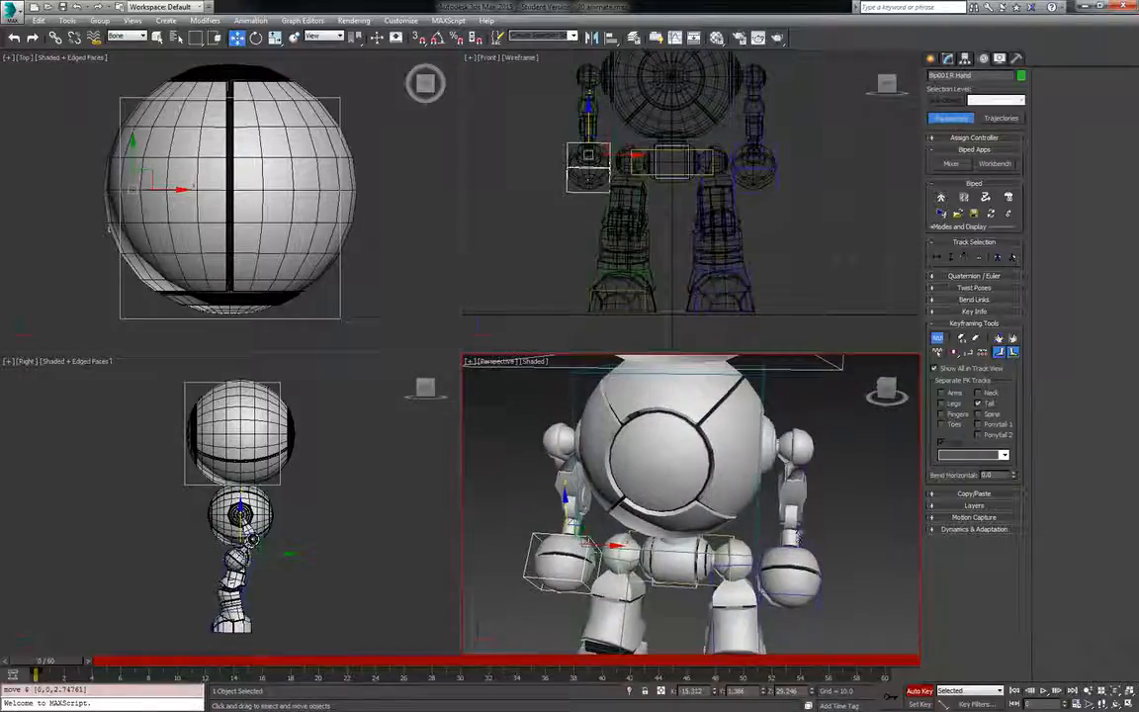
click(799, 531)
drag(824, 522, 847, 507)
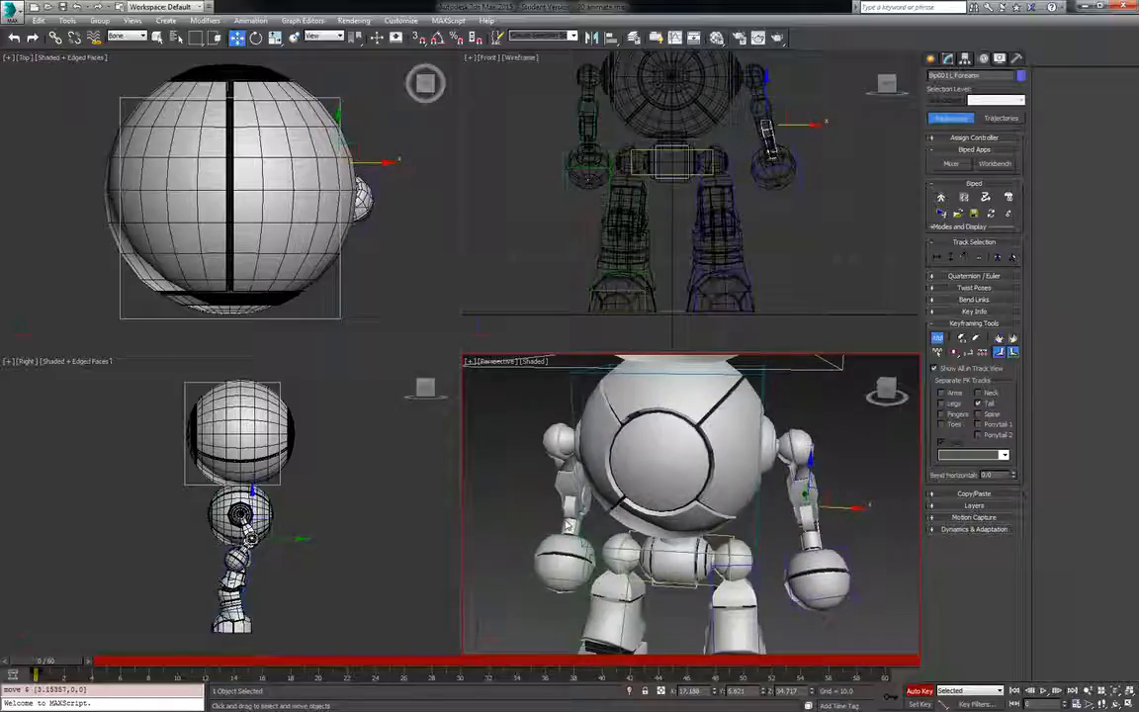
click(568, 525)
drag(569, 525, 535, 502)
Rotate the hands slightly to suit the spread arms, turning the left one about 3 degrees around its local Z axis.
click(516, 543)
key(e)
click(844, 583)
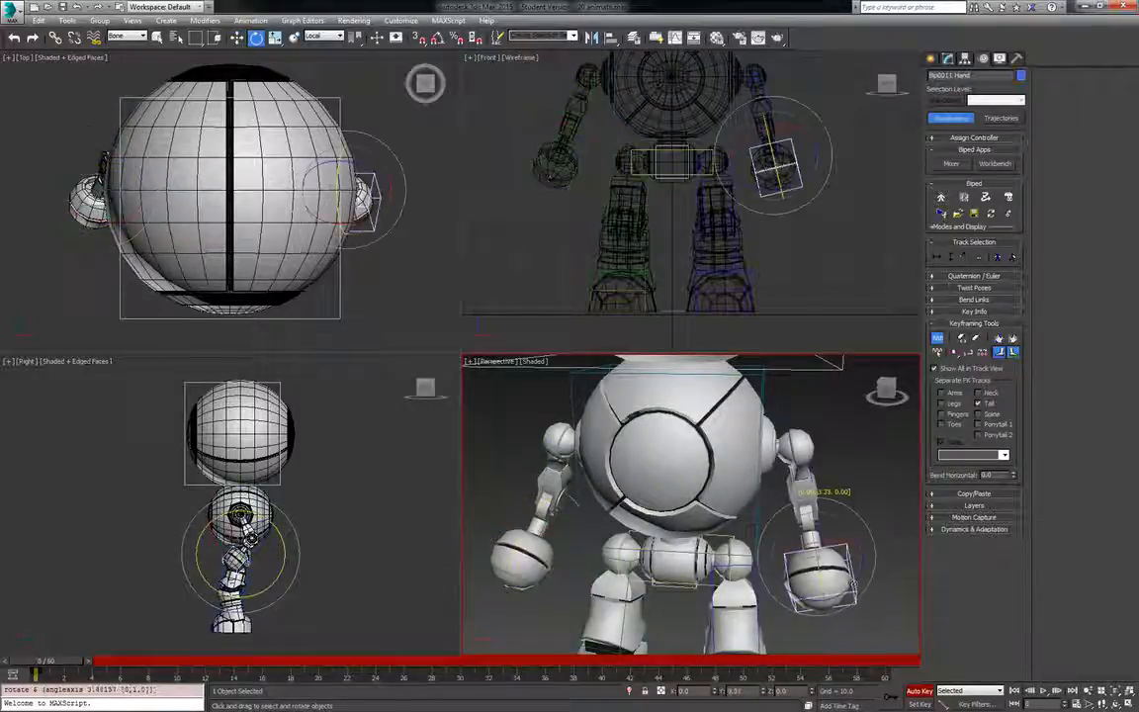
drag(835, 597, 843, 594)
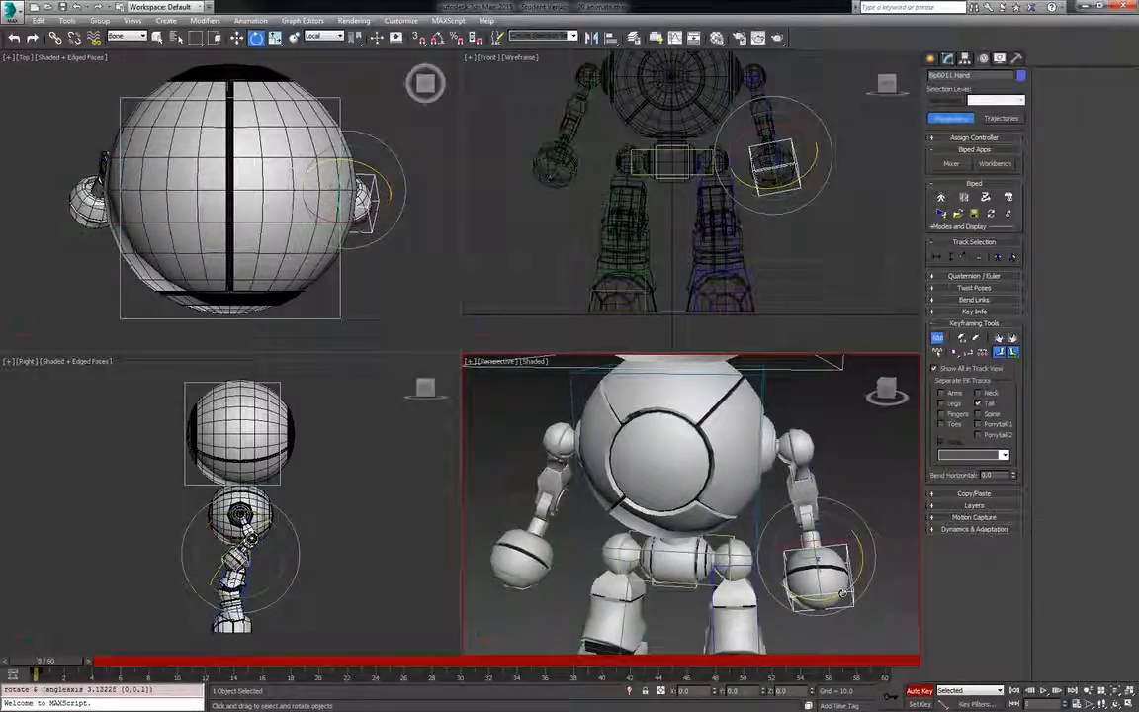
Tilt the torso by rotating the biped's spine about 5.2 degrees around its local Z axis.
alt+middle_drag(741, 502, 647, 541)
click(599, 511)
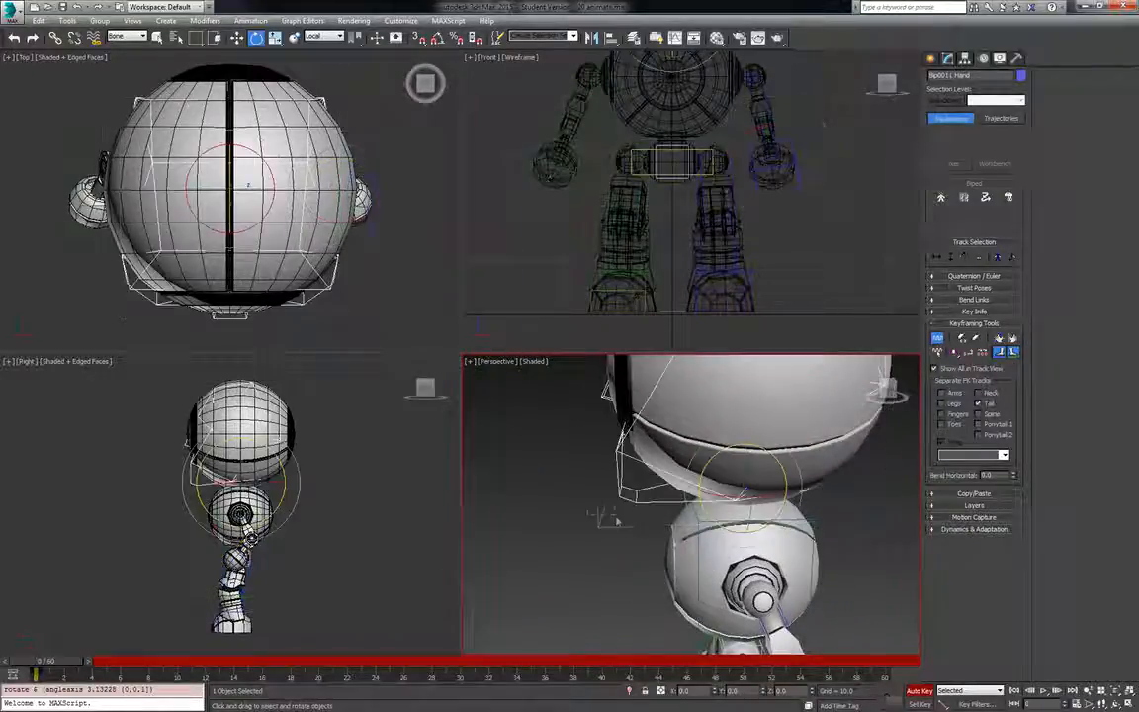
drag(712, 456, 719, 458)
click(702, 591)
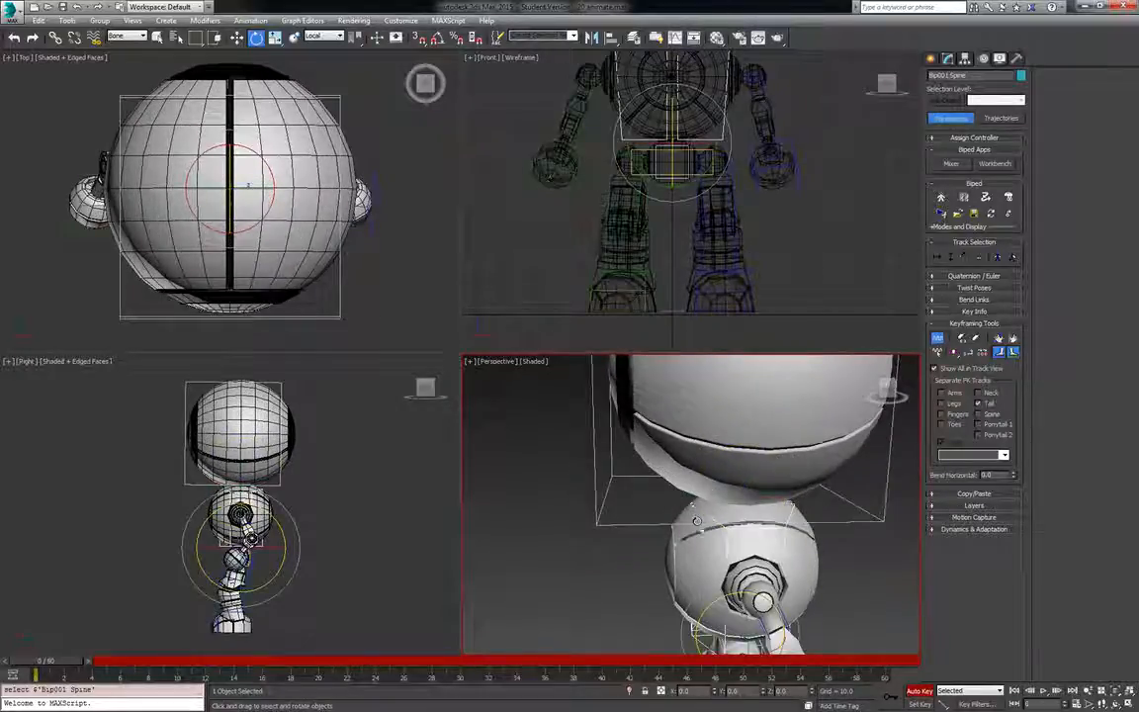
middle_drag(702, 594, 690, 561)
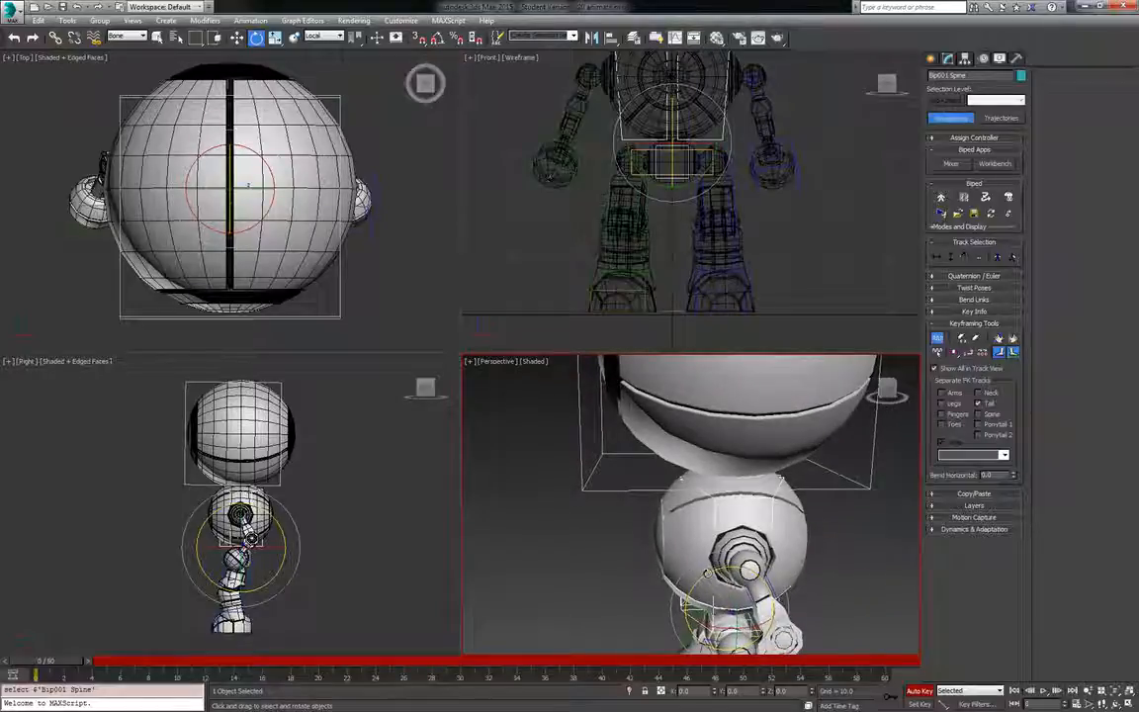
drag(705, 573, 698, 578)
scroll(603, 556, down, 4)
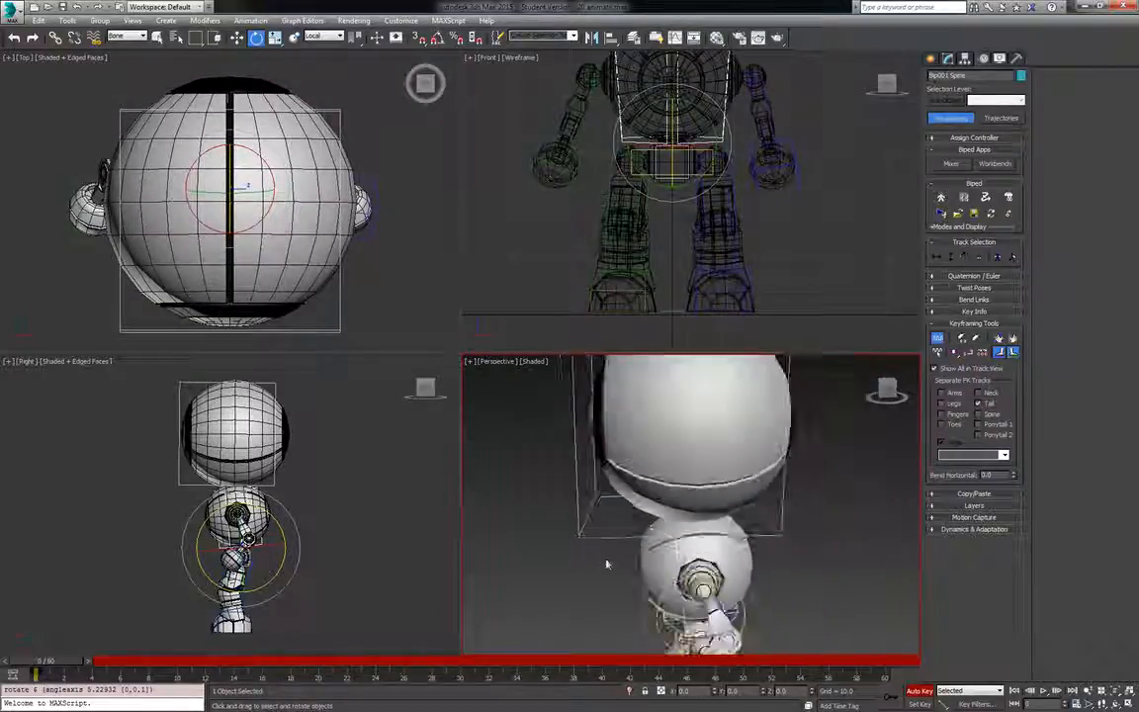
Rotate the left upper arm about -9.6 degrees around its local Y axis with the front view shaded, and switch to the Move tool.
alt+middle_drag(614, 555, 695, 485)
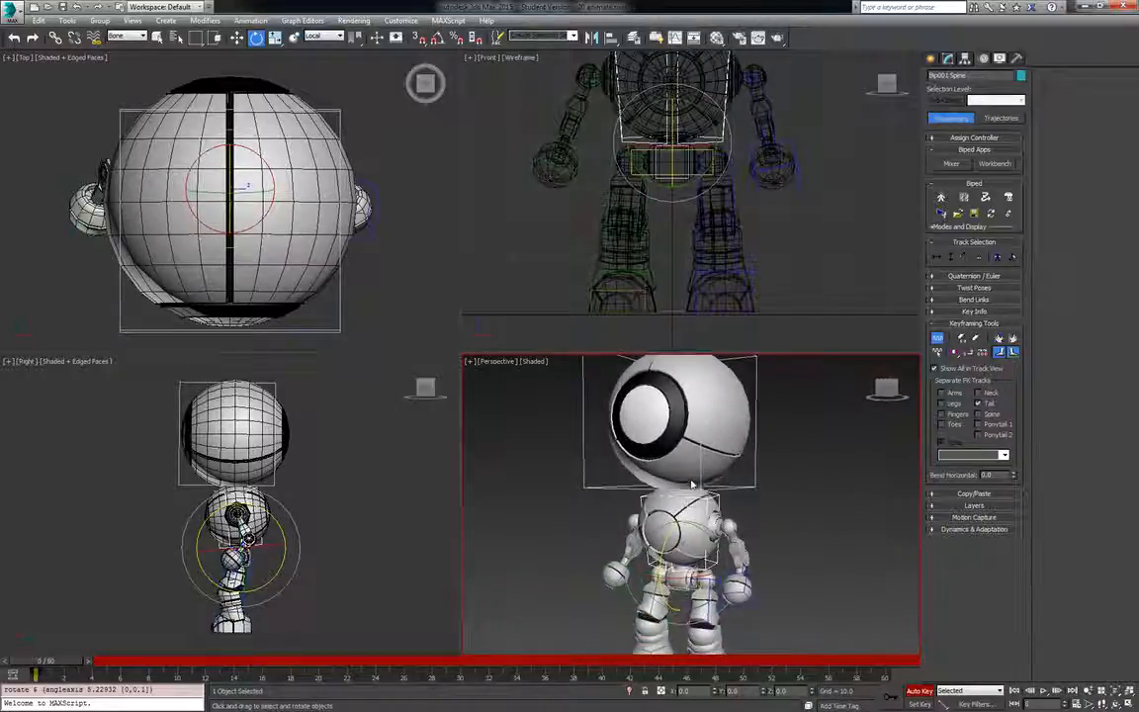
scroll(697, 486, down, 2)
scroll(859, 264, down, 5)
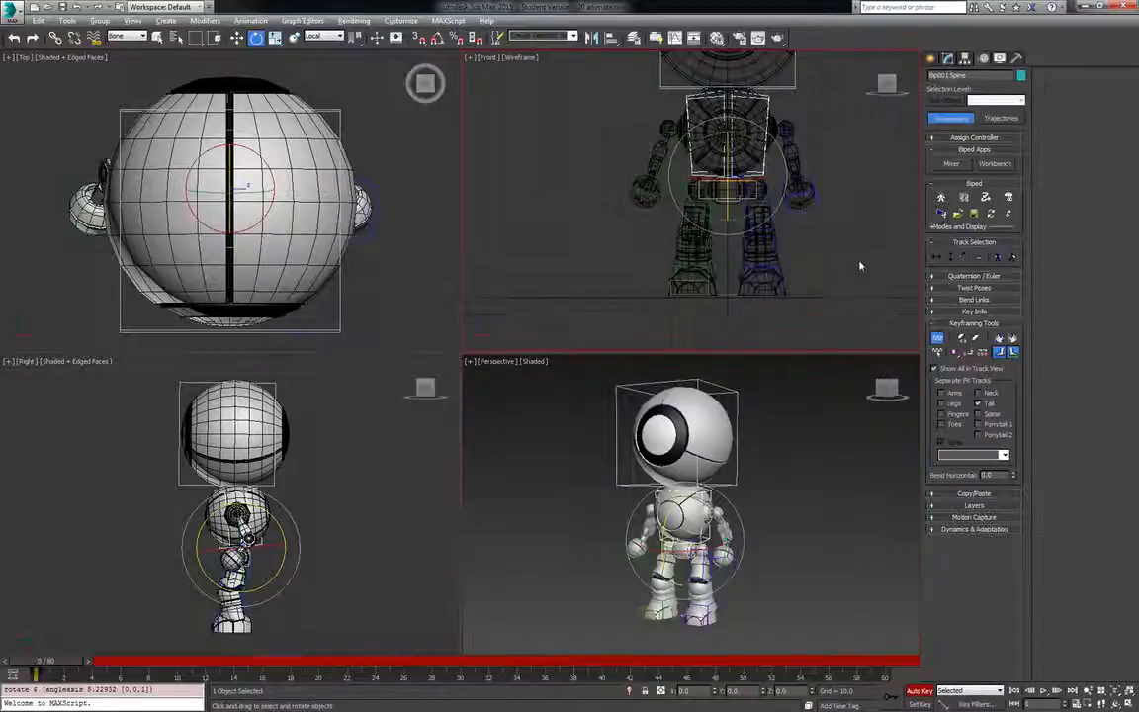
key(F3)
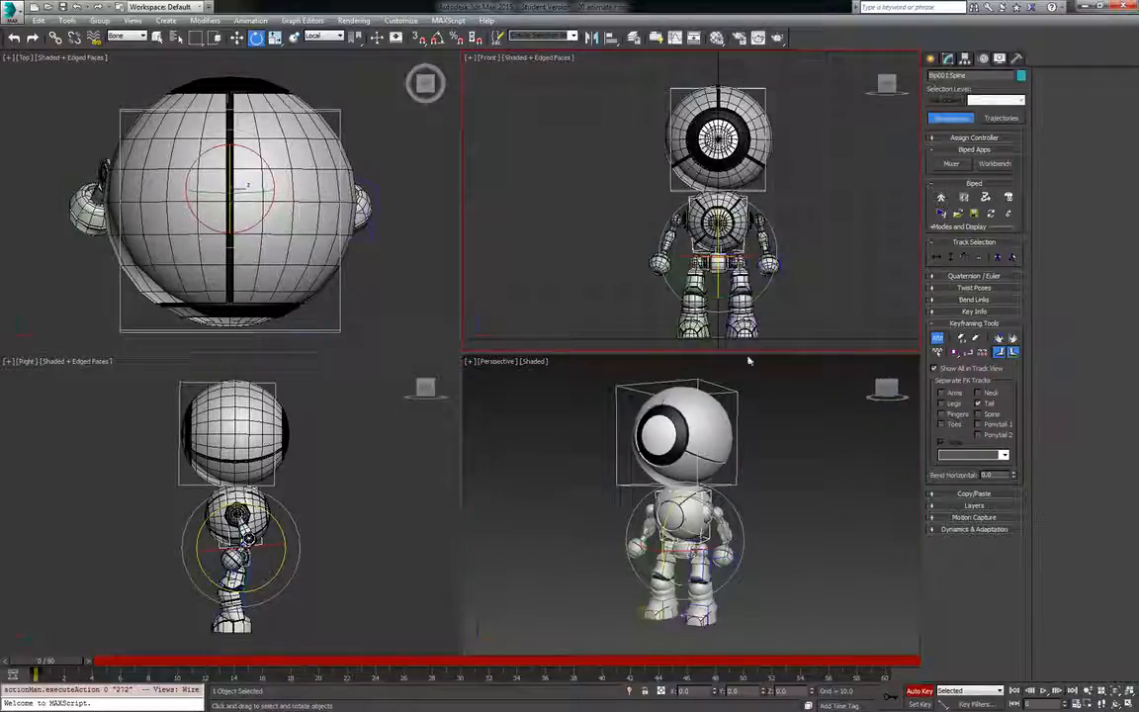
scroll(692, 218, up, 3)
middle_drag(687, 219, 697, 221)
click(761, 216)
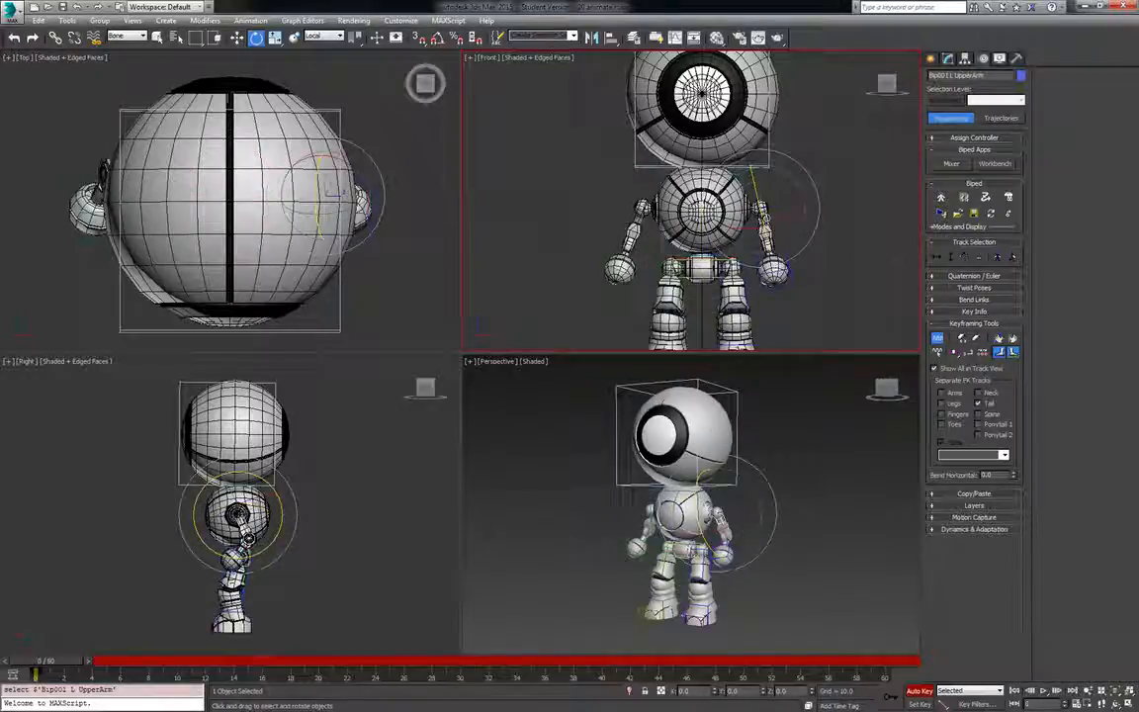
drag(771, 206, 758, 166)
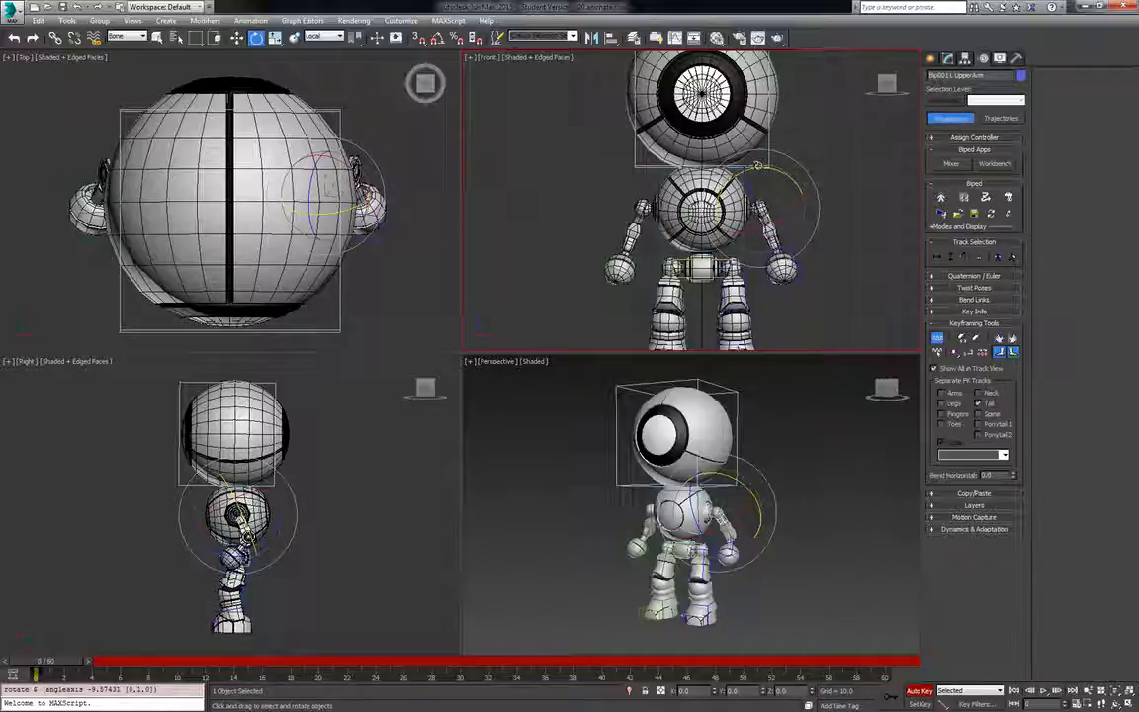
right_click(747, 233)
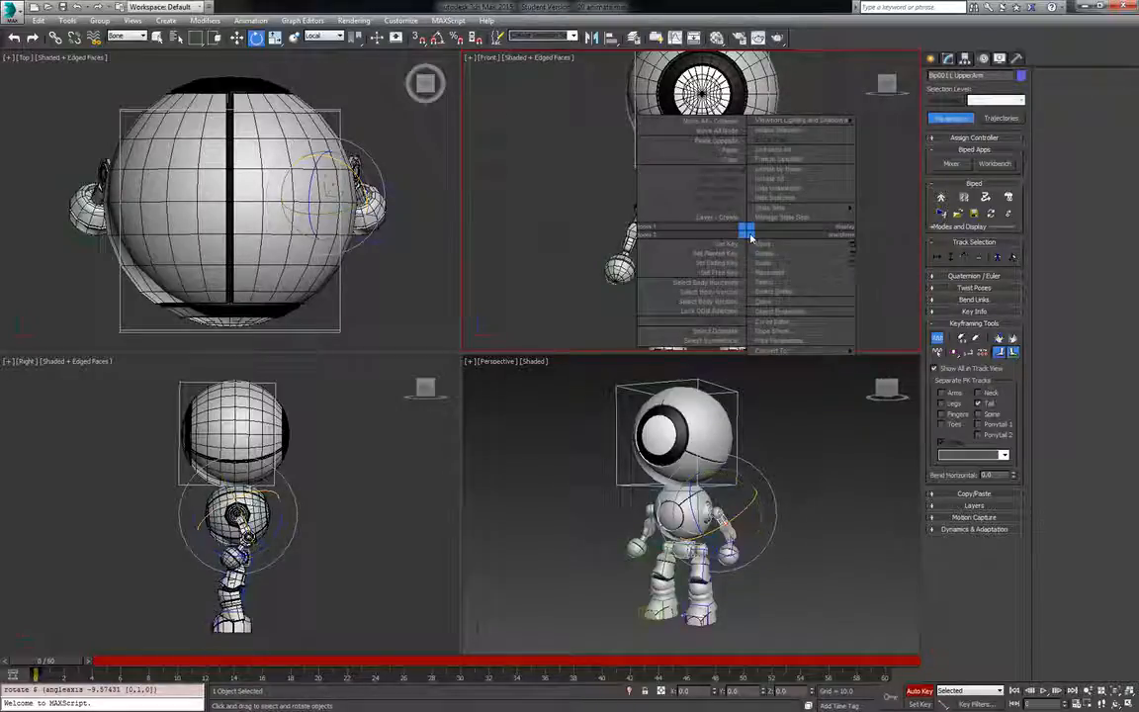
click(791, 244)
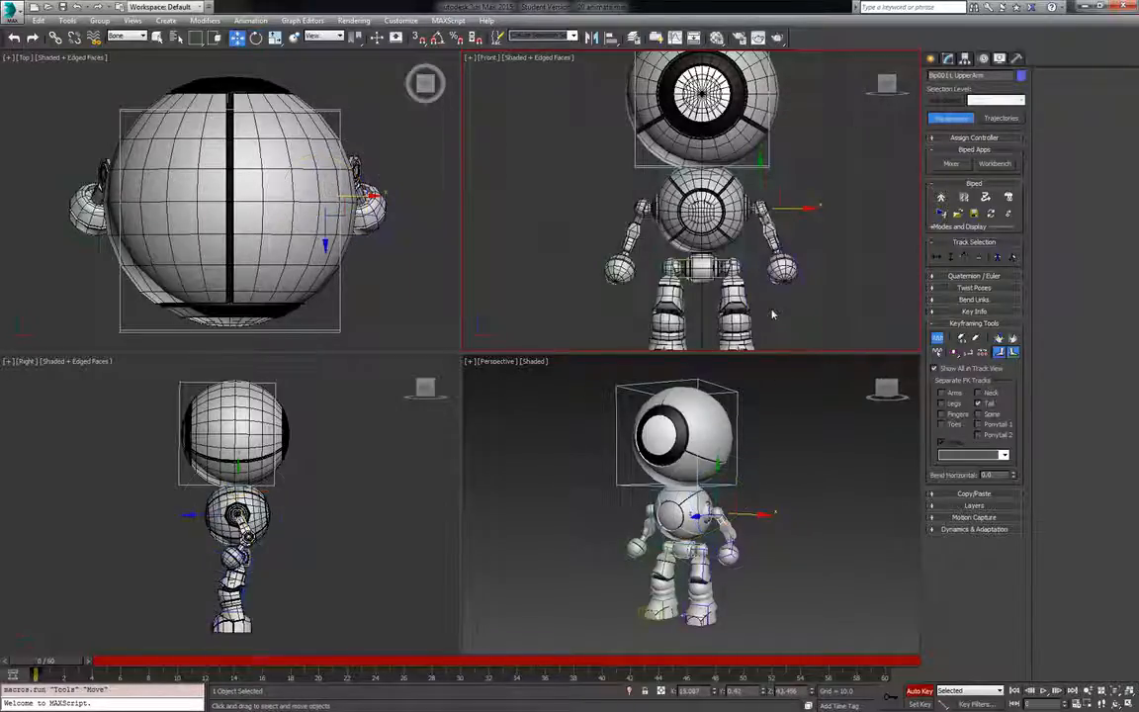
Clear the selection and examine the whole robot's pose from several angles.
click(780, 552)
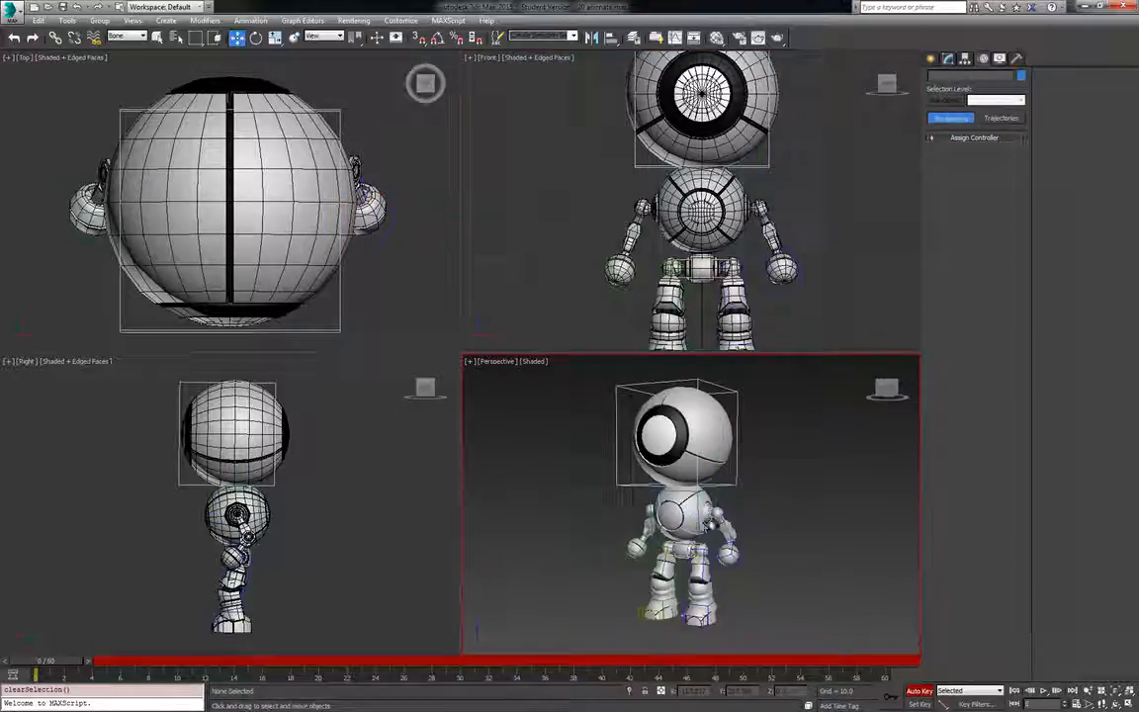
alt+middle_drag(769, 526, 686, 534)
key(z)
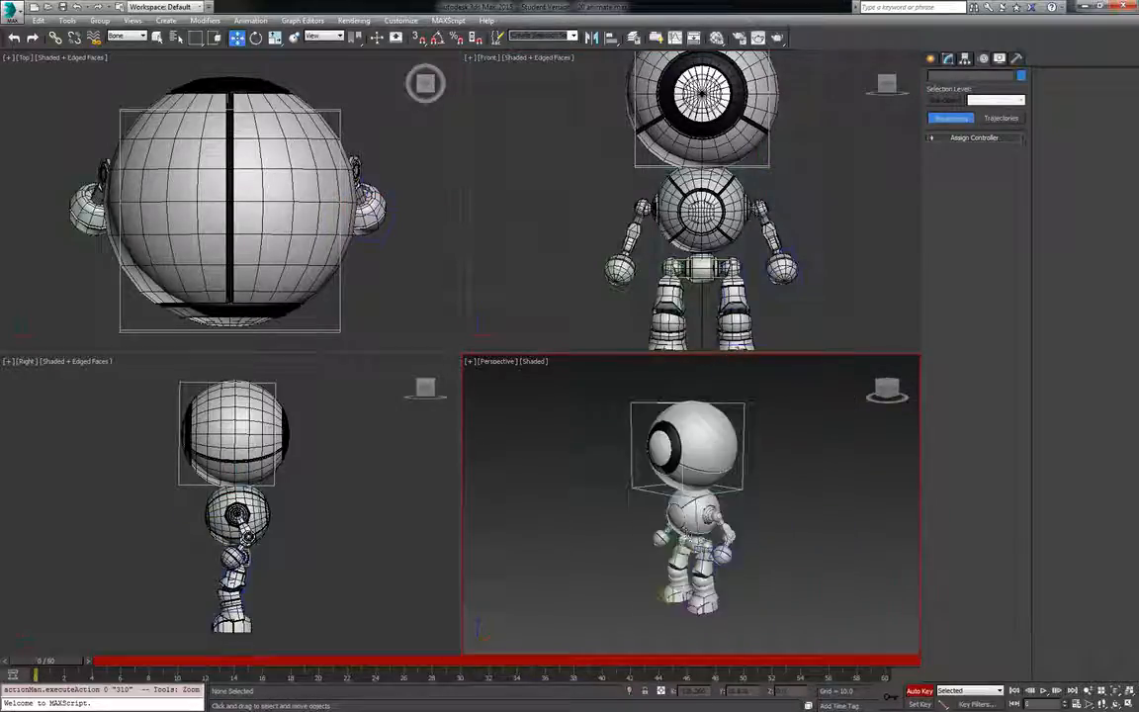
alt+middle_drag(686, 534, 723, 569)
scroll(723, 570, up, 1)
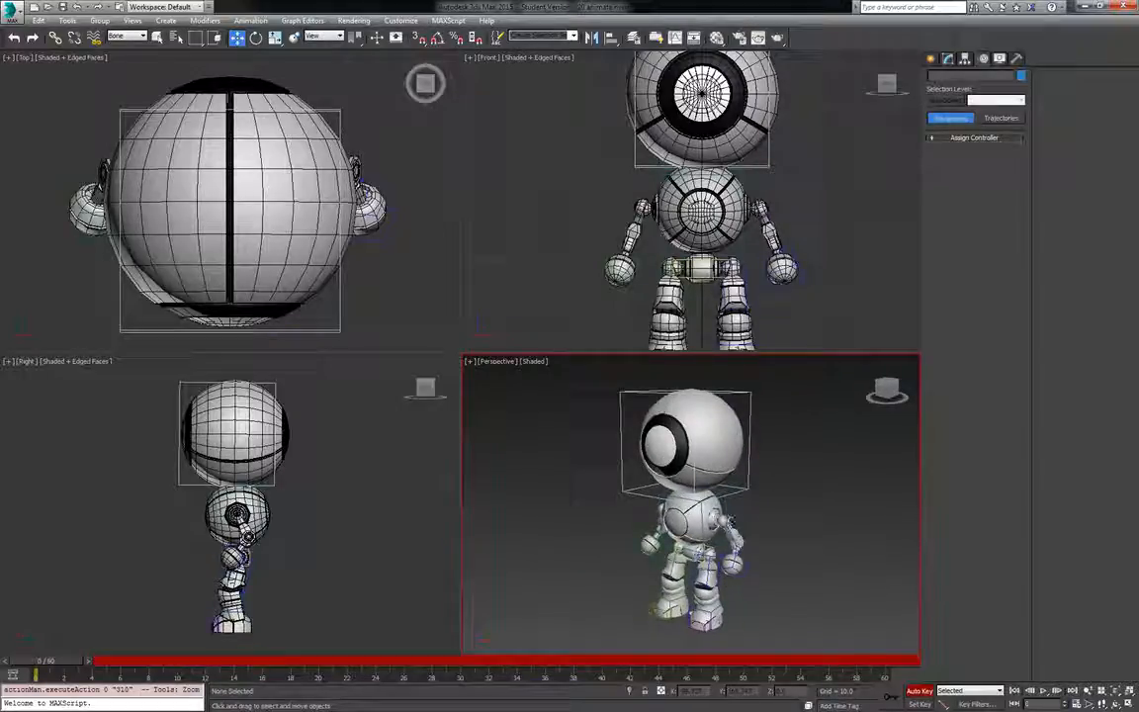
alt+middle_drag(653, 541, 685, 509)
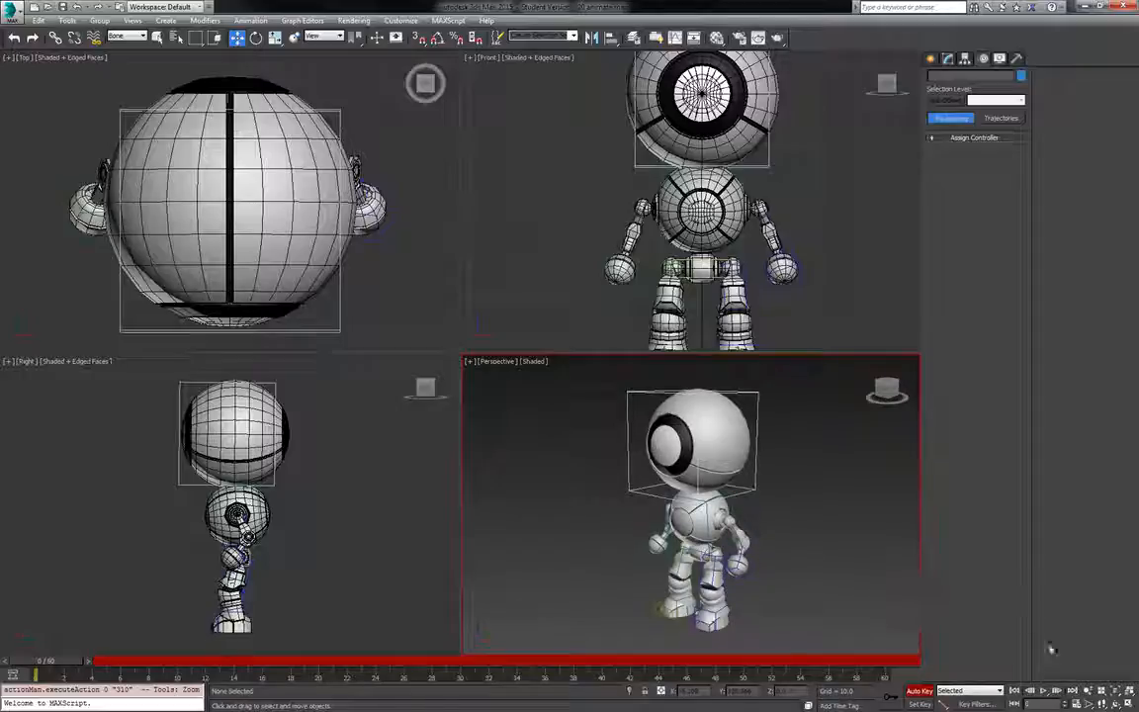
click(1129, 691)
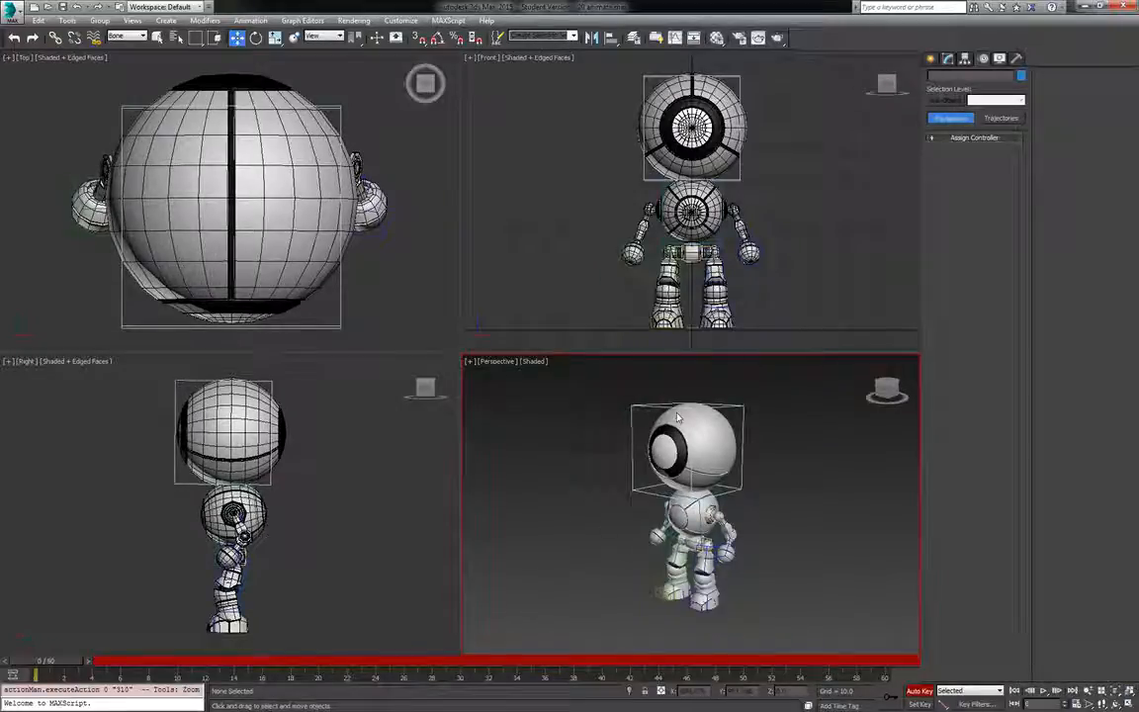
Select all the biped's bones, show their key info and shorten the active time range to end at frame 24.
drag(551, 358, 725, 569)
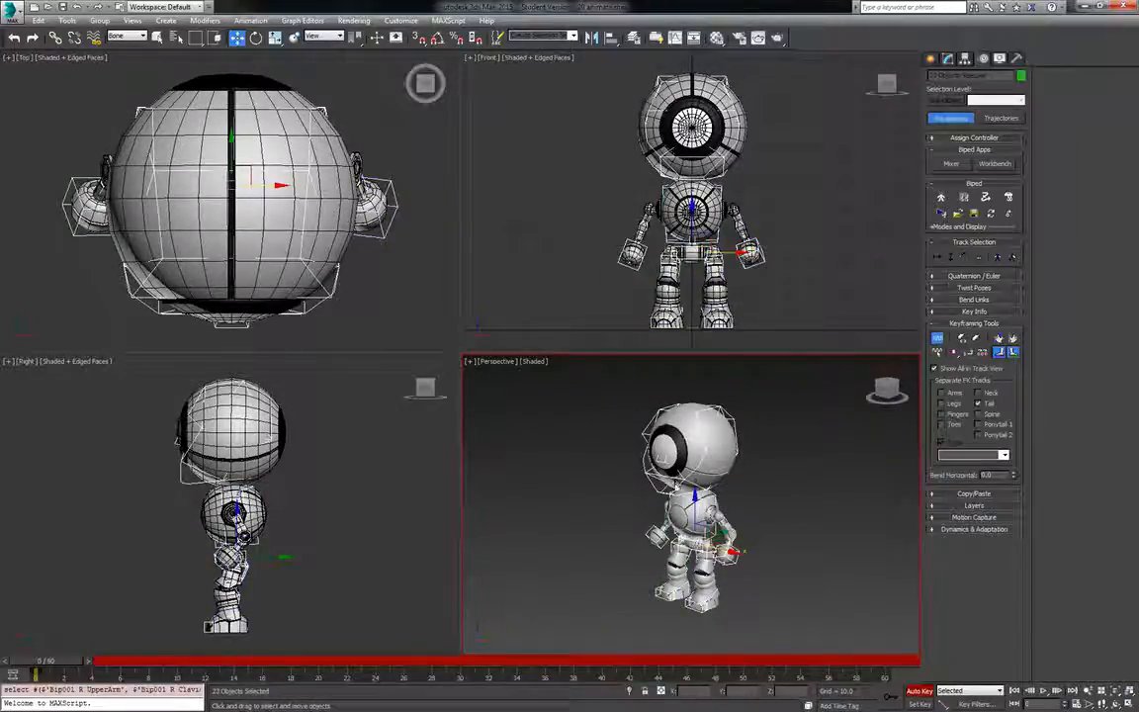
click(971, 311)
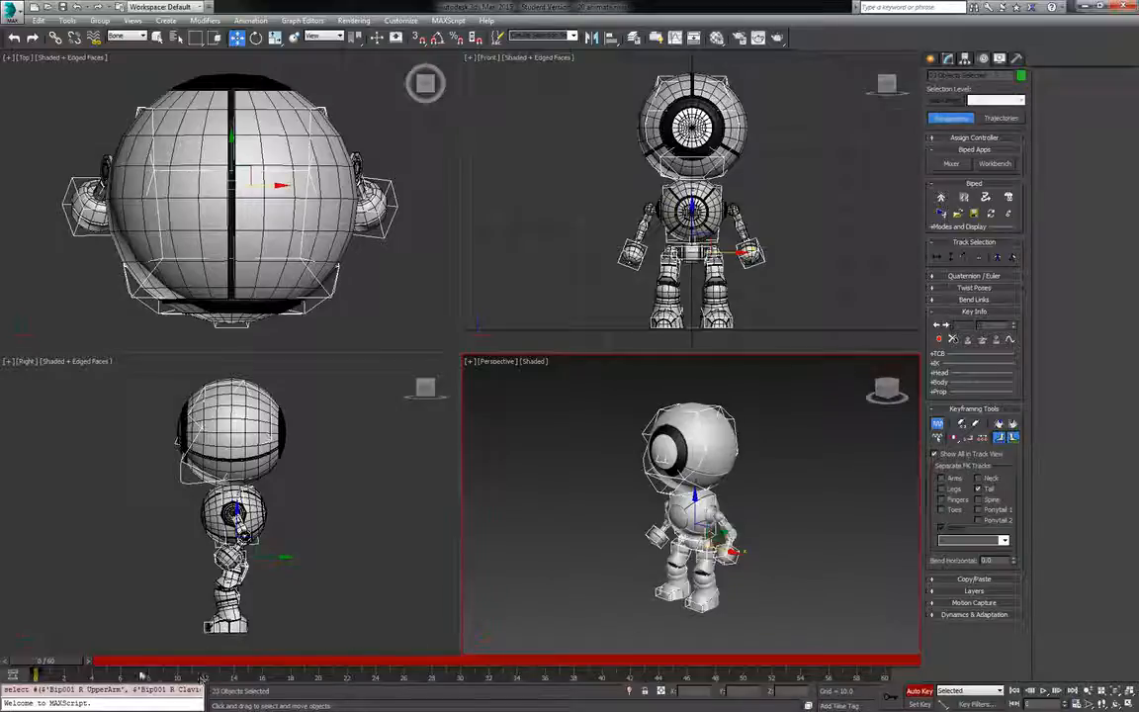
ctrl+alt+right_drag(205, 678, 603, 691)
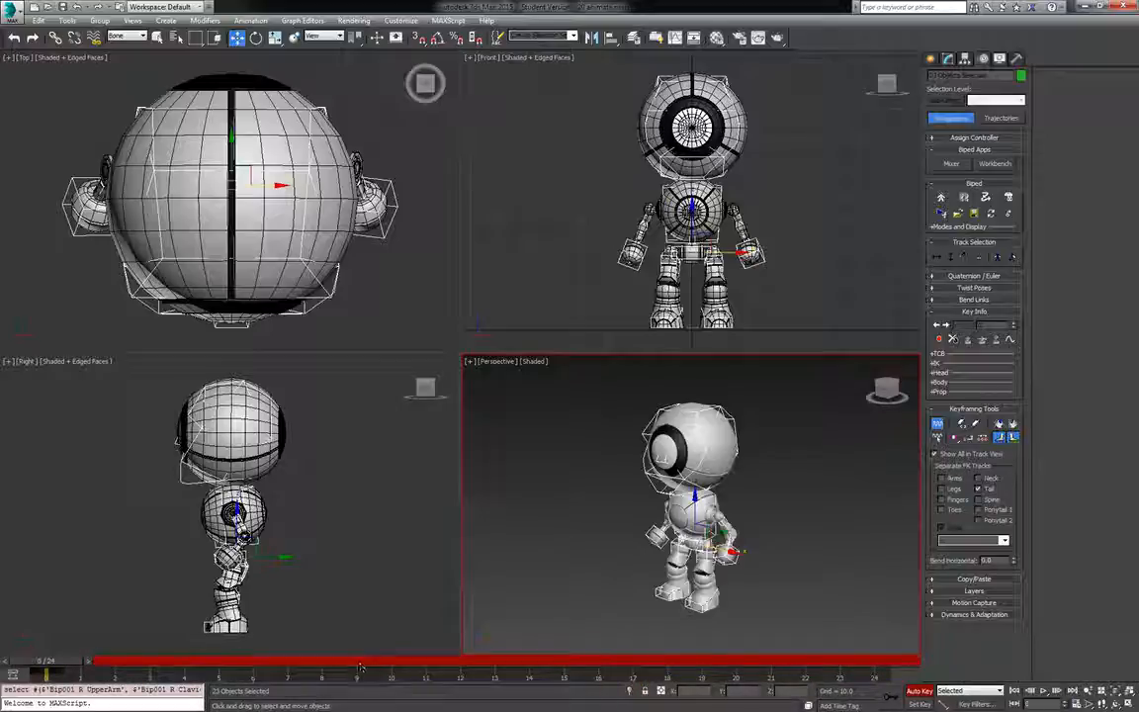
middle_drag(278, 498, 279, 505)
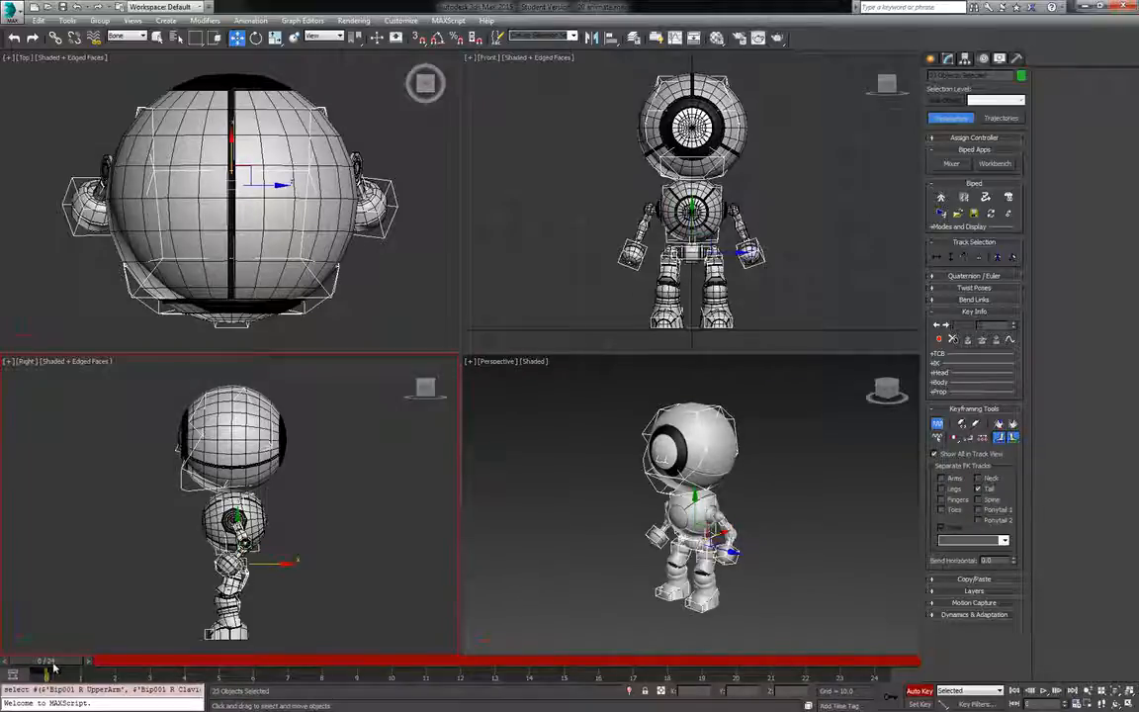
Go to frame 16 and shorten the active time range to end at frame 18.
key(q)
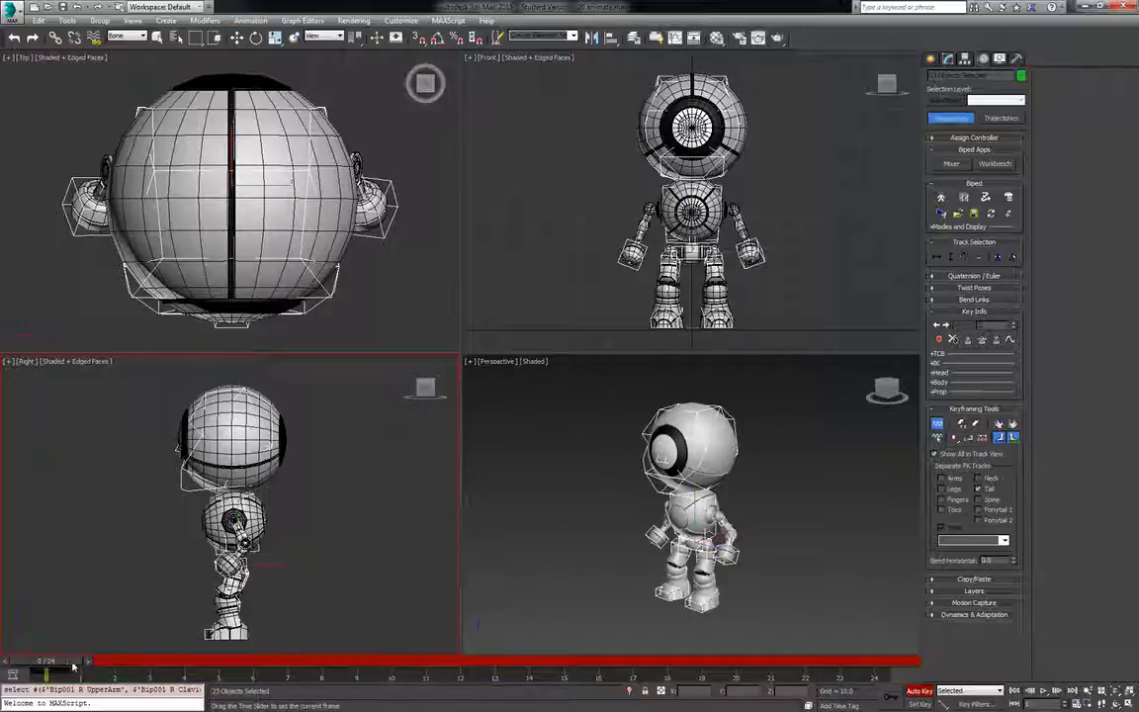
drag(72, 668, 594, 678)
key(w)
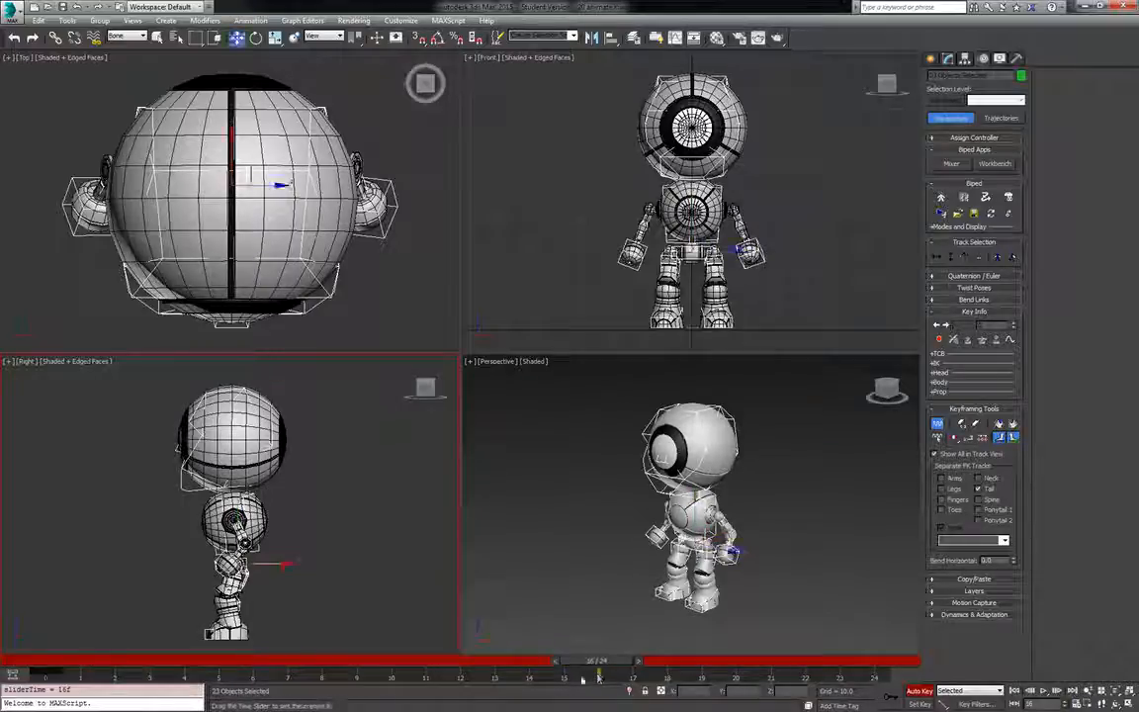
ctrl+alt+right_drag(561, 678, 781, 675)
key(q)
mouse_move(780, 661)
mouse_down()
mouse_move(727, 661)
mouse_move(898, 669)
mouse_move(799, 671)
mouse_up()
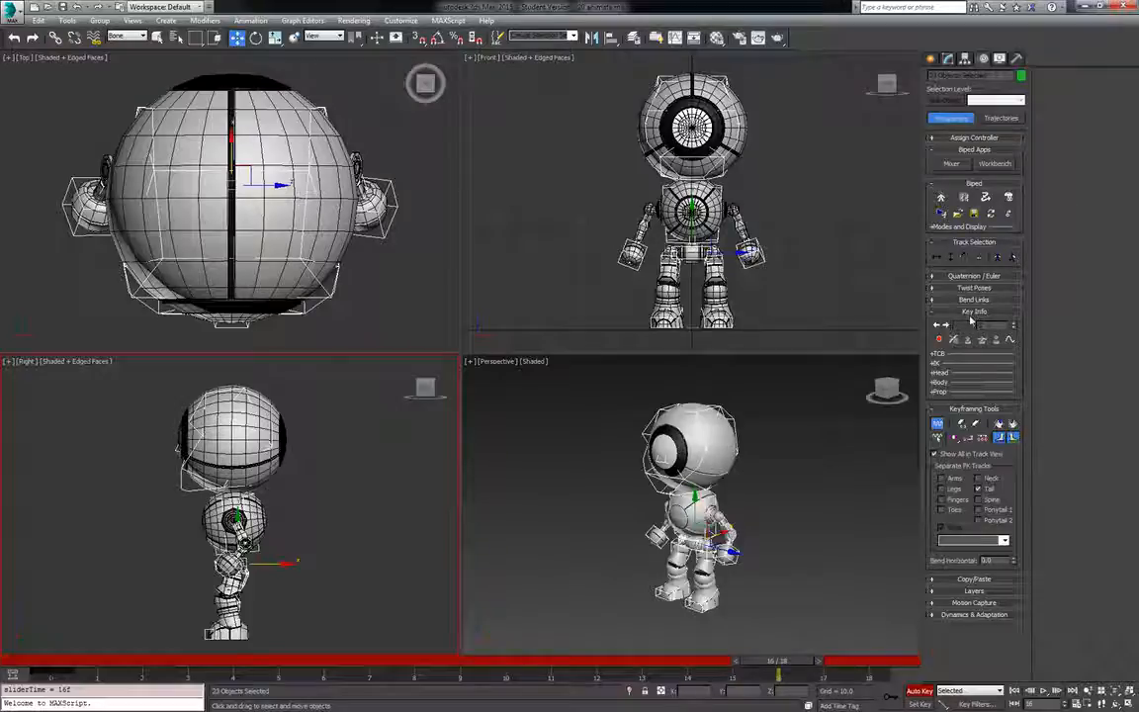
Copy the pose of the whole biped into the Col01 collection and undo the last edit.
click(949, 581)
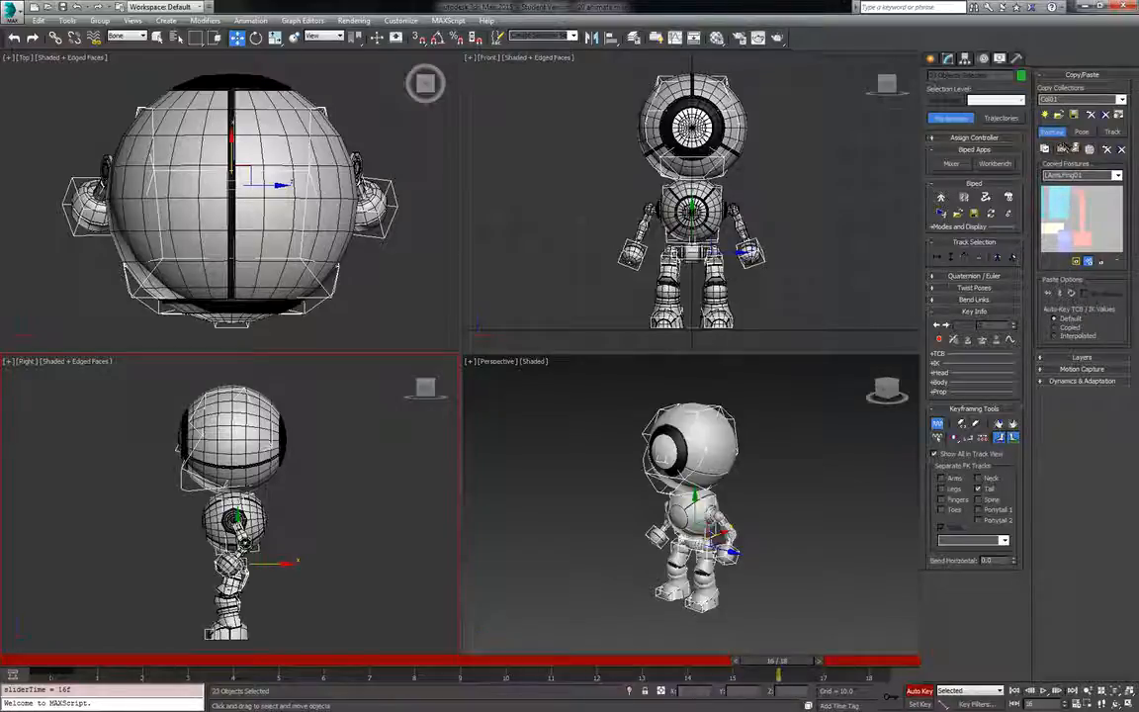
click(1082, 133)
click(1046, 148)
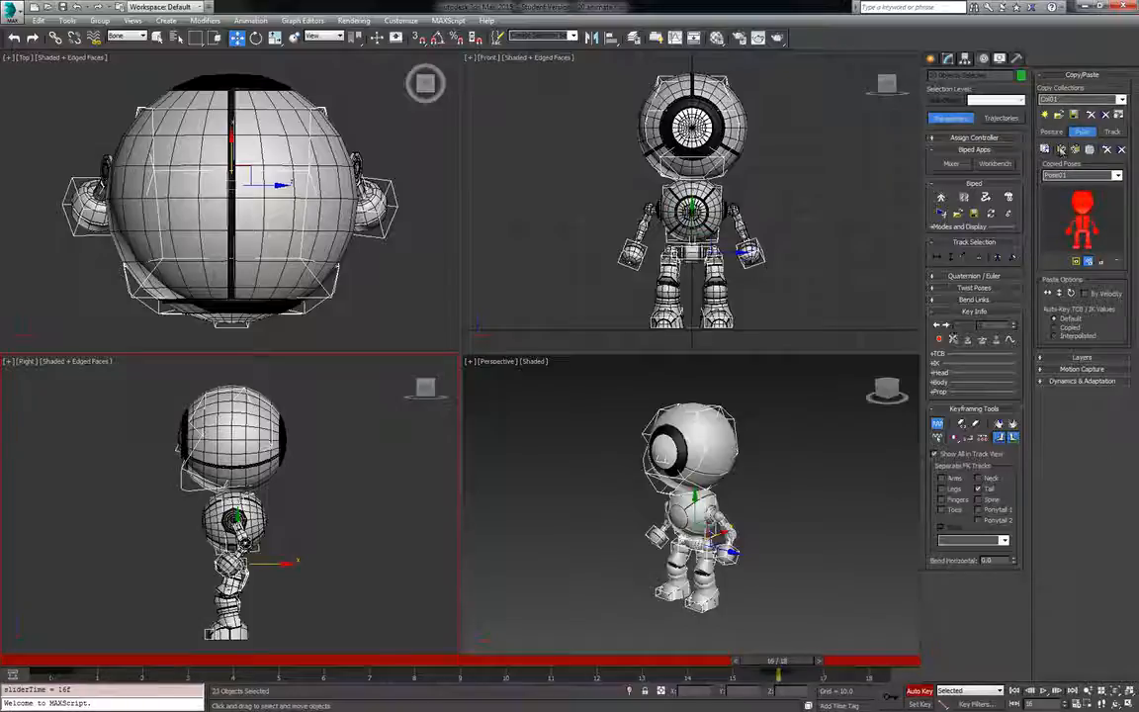
key(ctrl+z)
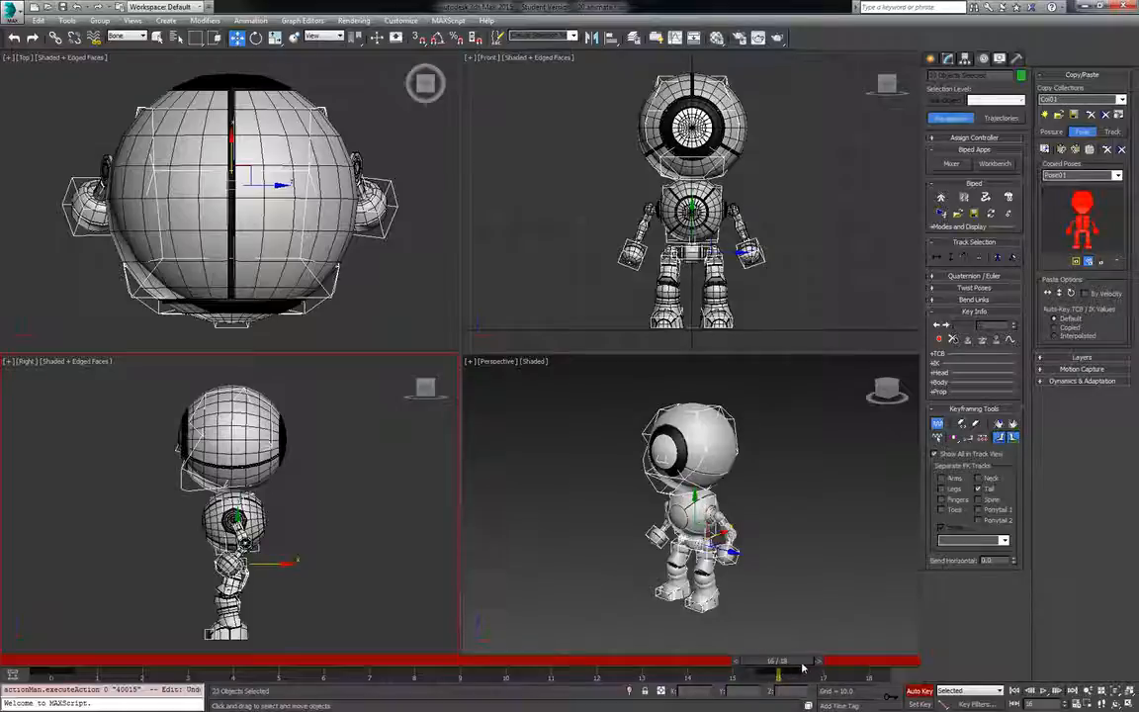
At frame 4, raise the biped's centre of mass by about 0.13 units.
drag(803, 668, 280, 653)
key(w)
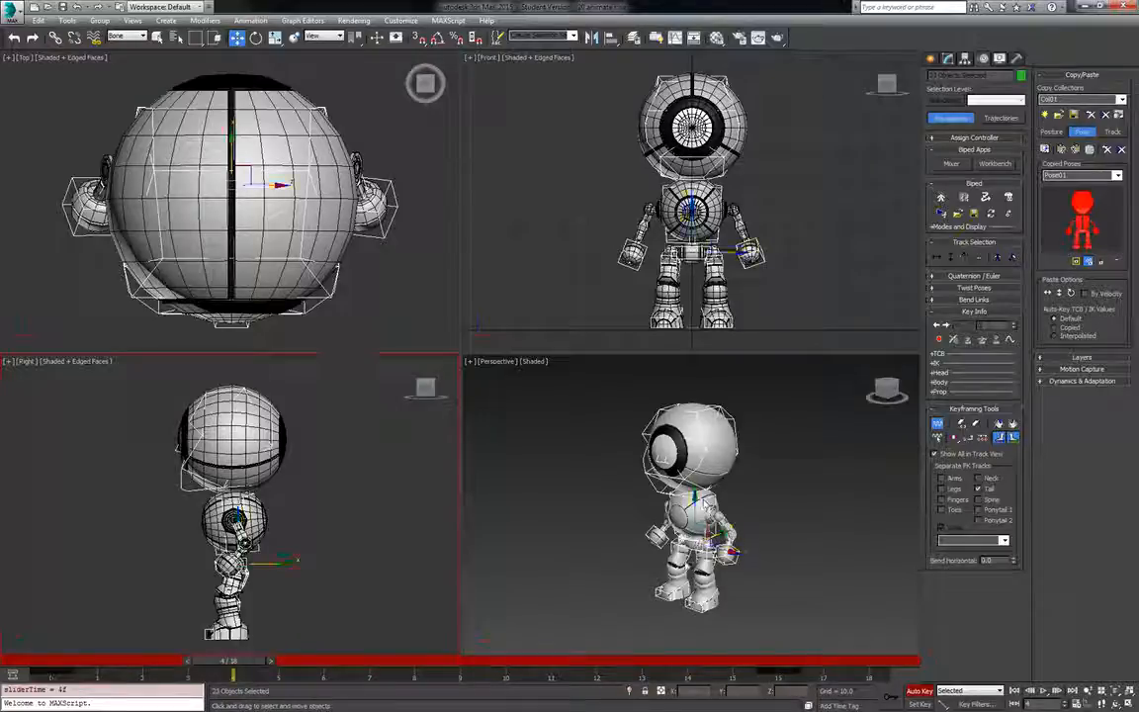
scroll(688, 554, up, 5)
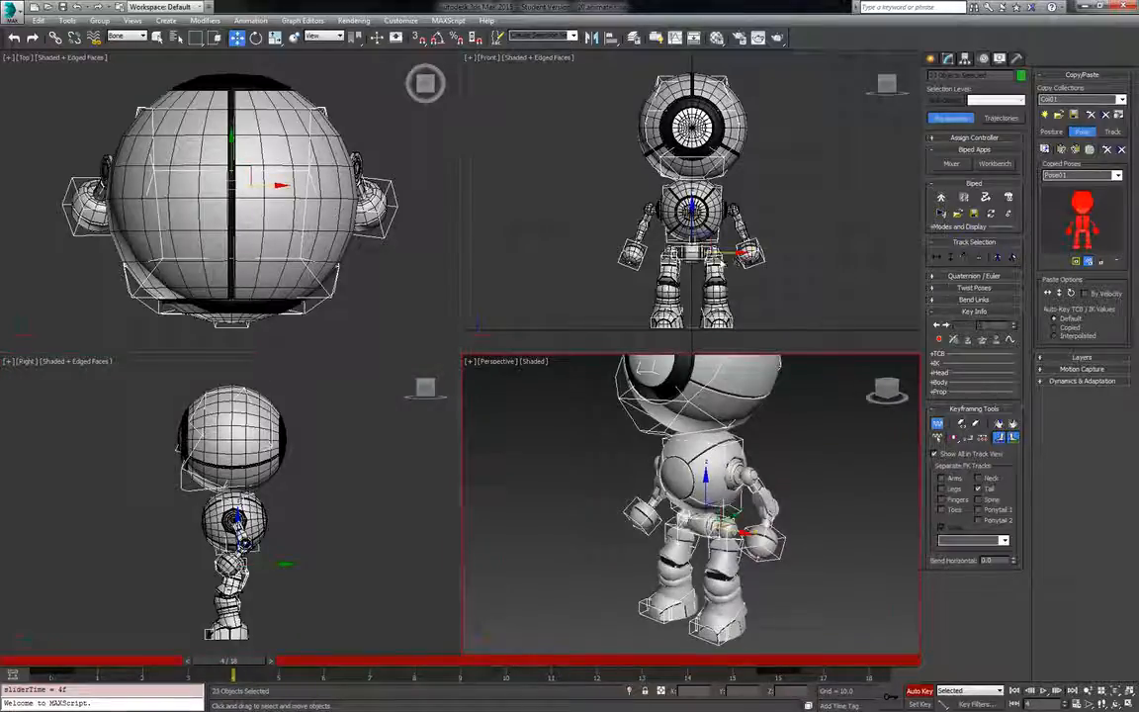
scroll(754, 282, up, 4)
key(F3)
click(648, 249)
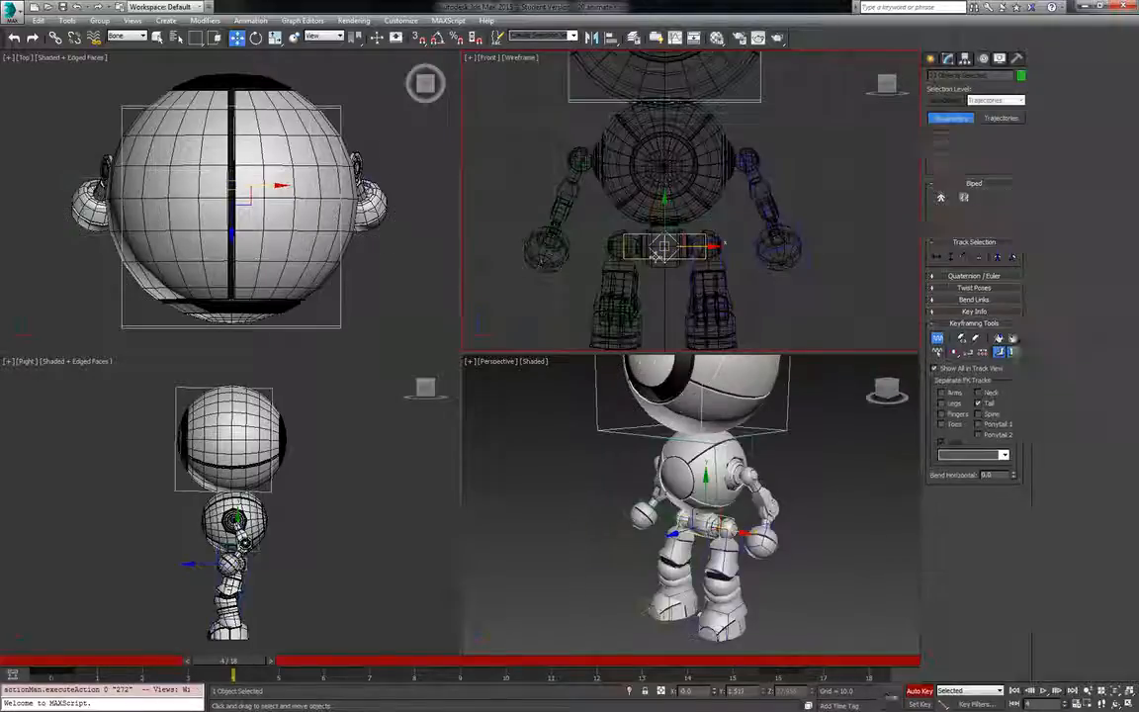
scroll(647, 489, down, 5)
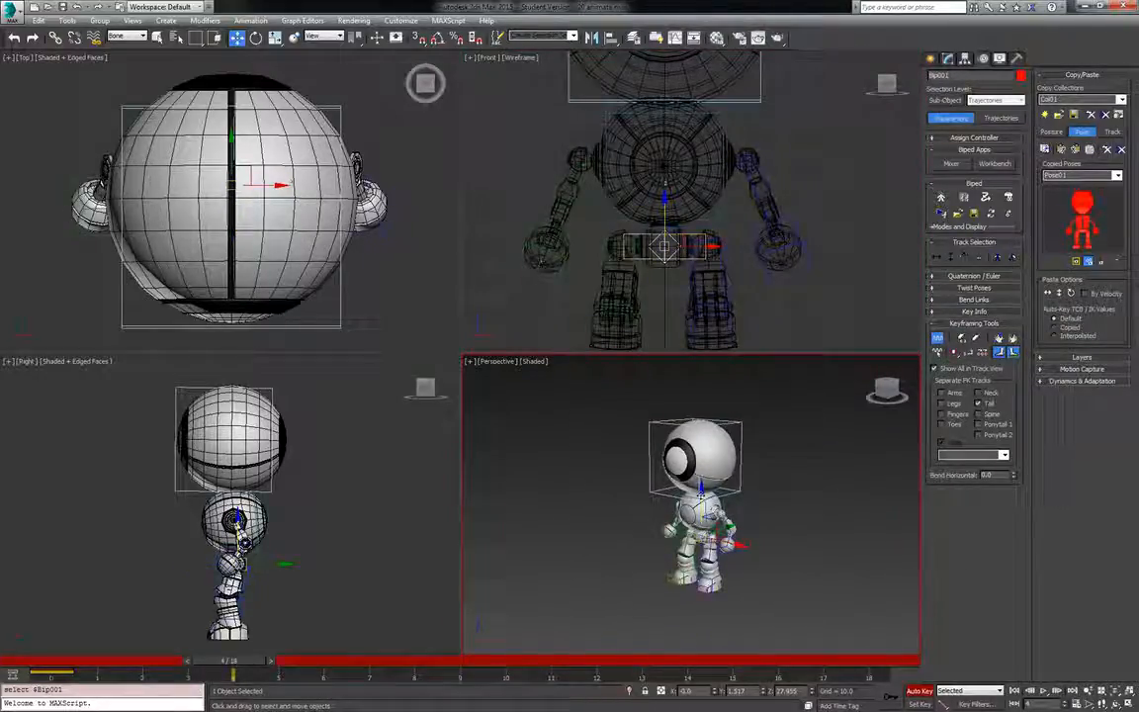
drag(666, 195, 665, 181)
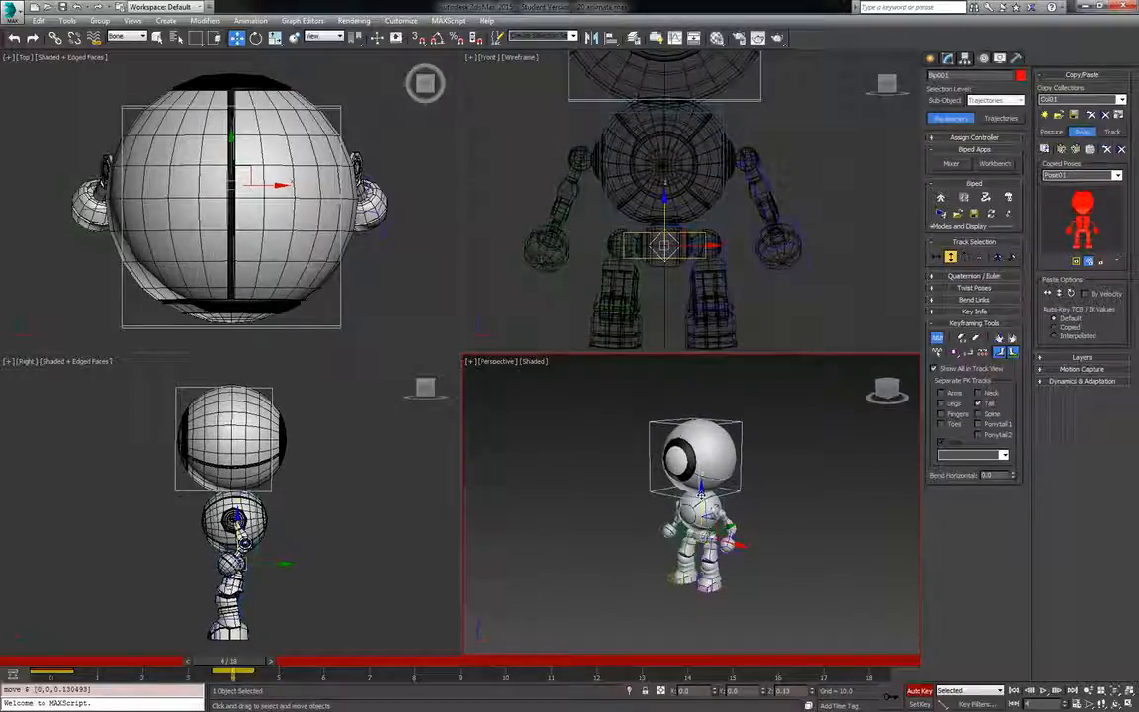
At frame 12, lower the biped's centre of mass by about 3.84 units so the knees bend.
drag(203, 657, 579, 674)
key(w)
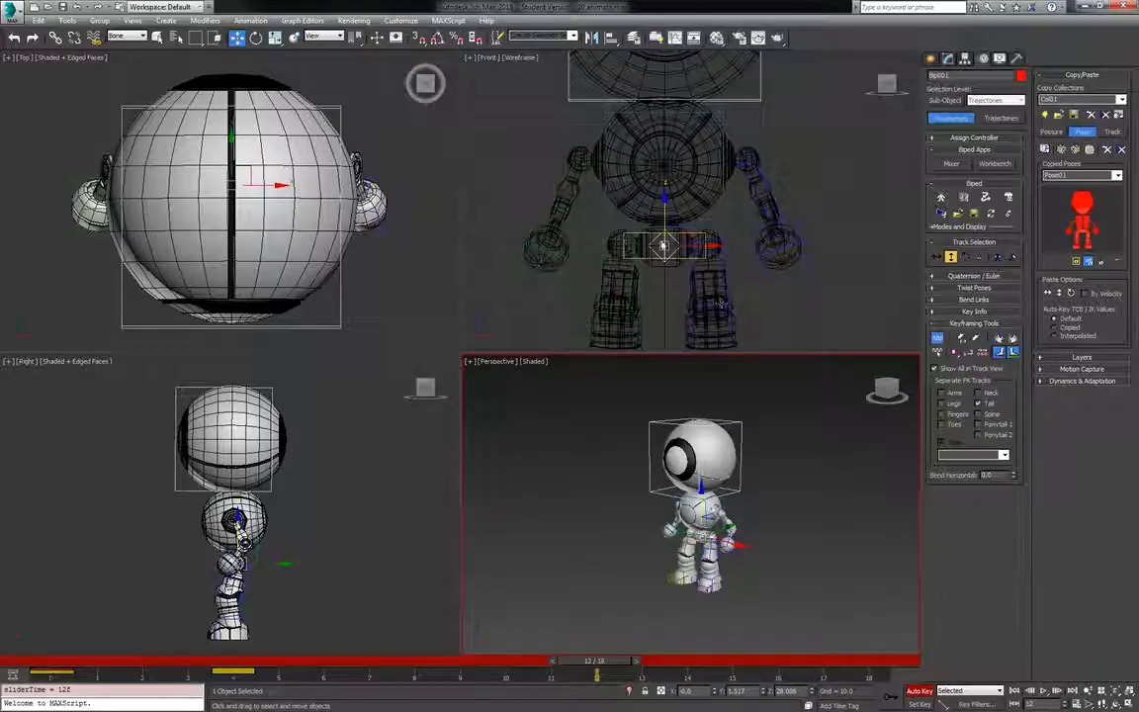
drag(666, 217, 667, 238)
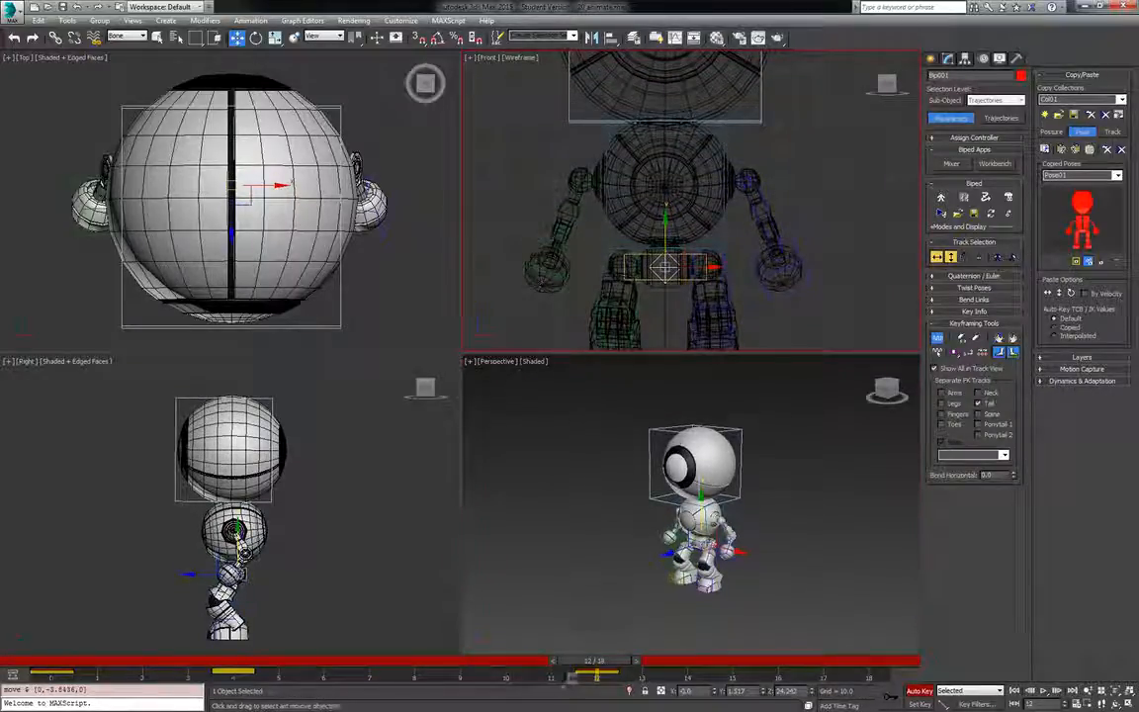
At frame 12, raise the biped's centre of mass by about 2.97 units.
drag(556, 661, 641, 676)
key(w)
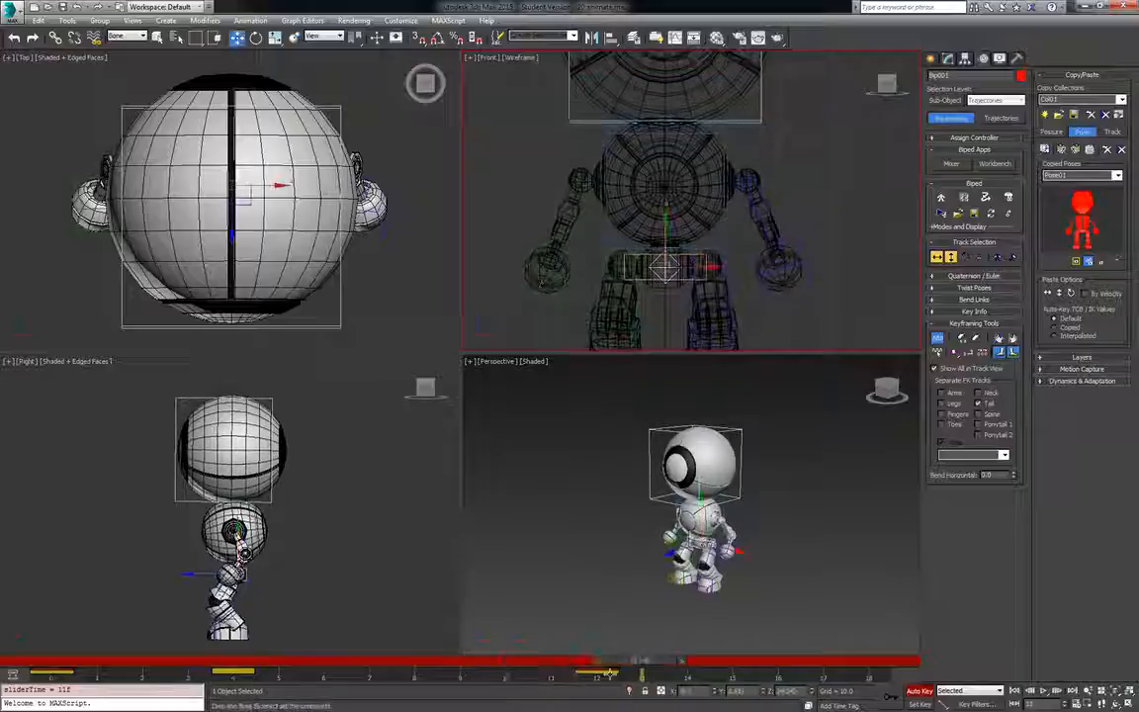
scroll(645, 215, down, 3)
scroll(644, 216, up, 3)
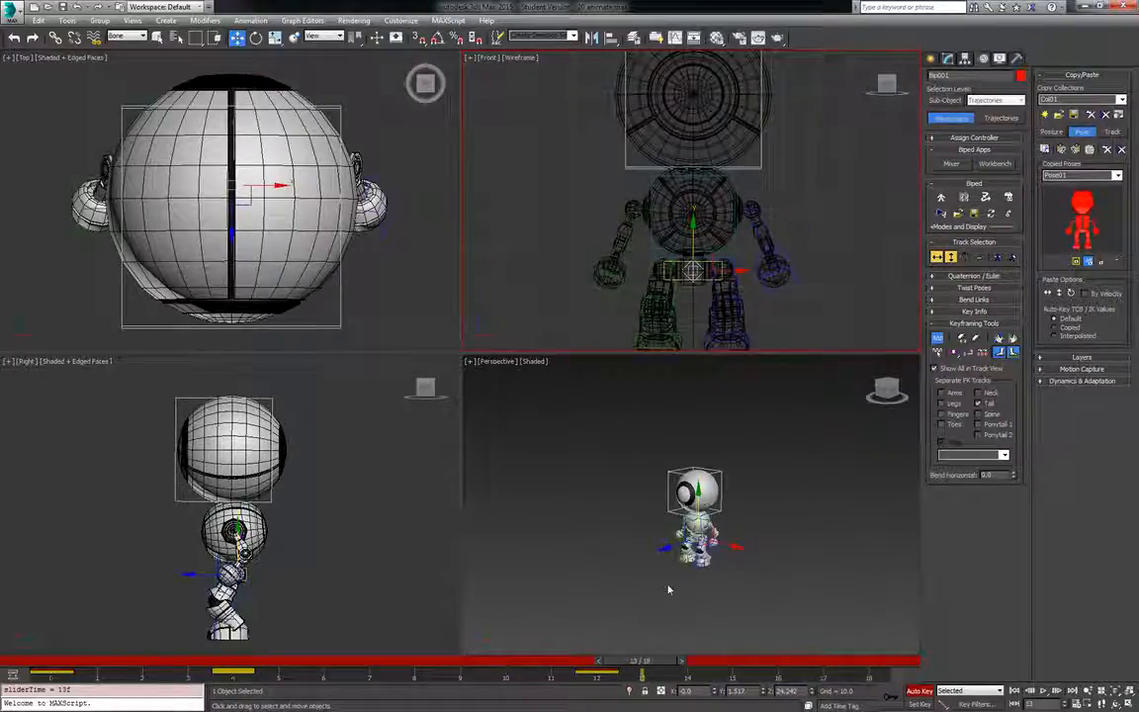
scroll(600, 524, up, 3)
middle_drag(733, 454, 709, 521)
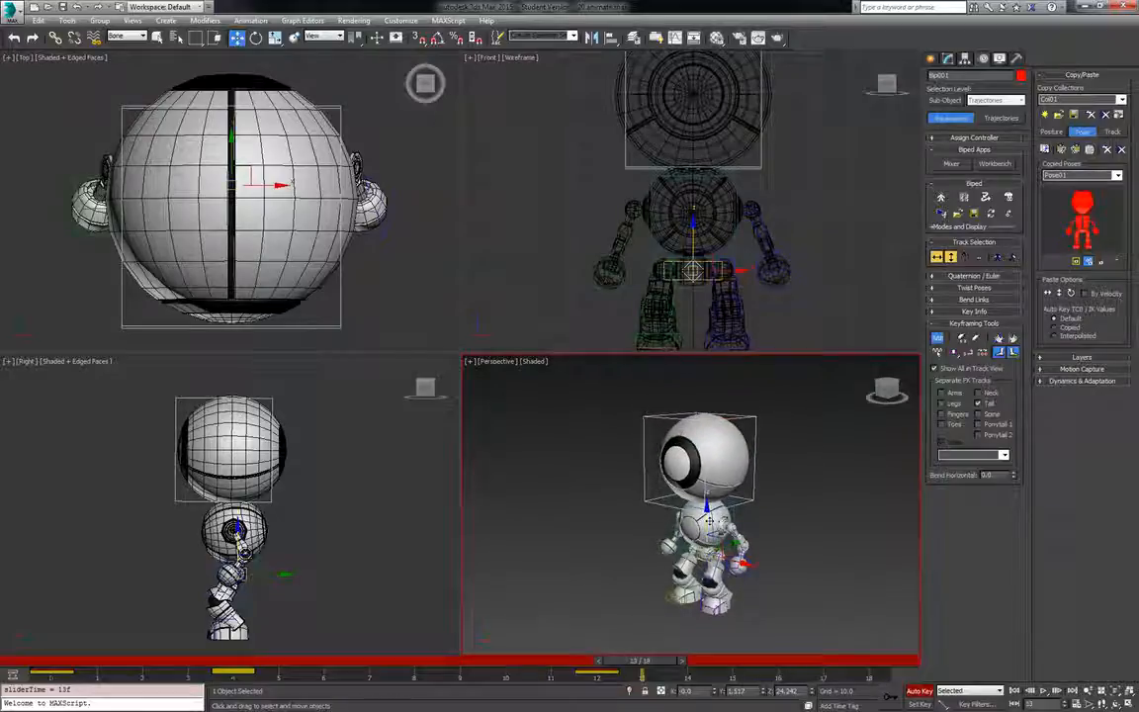
key(comma)
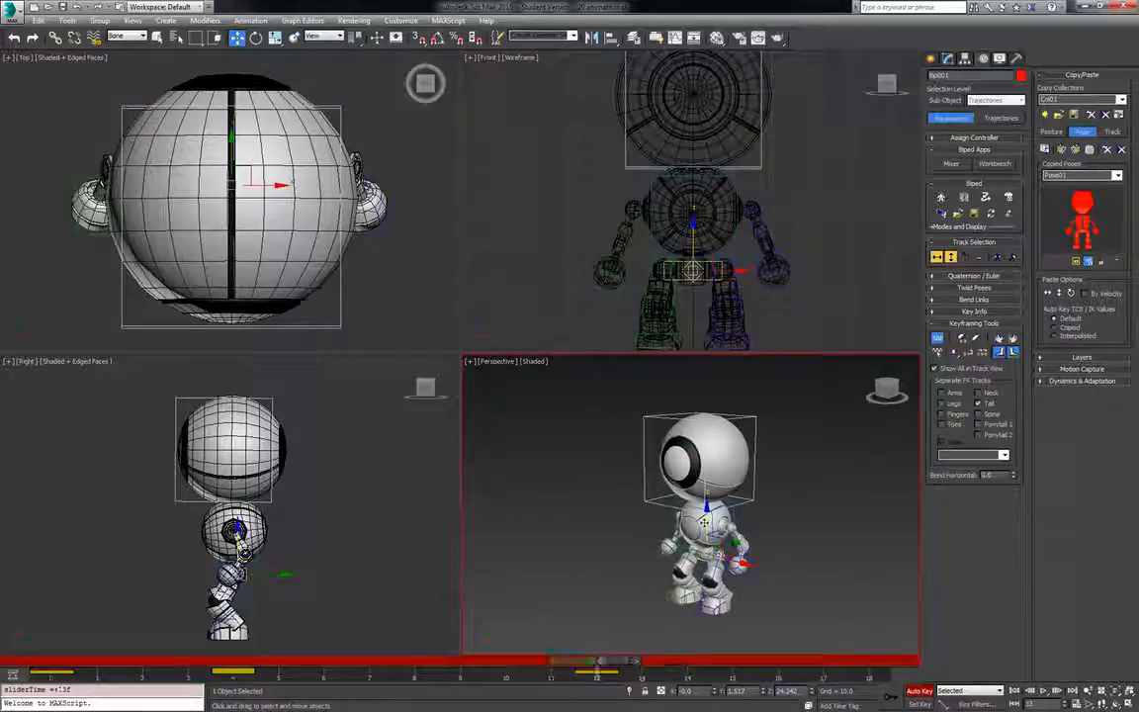
drag(705, 523, 706, 516)
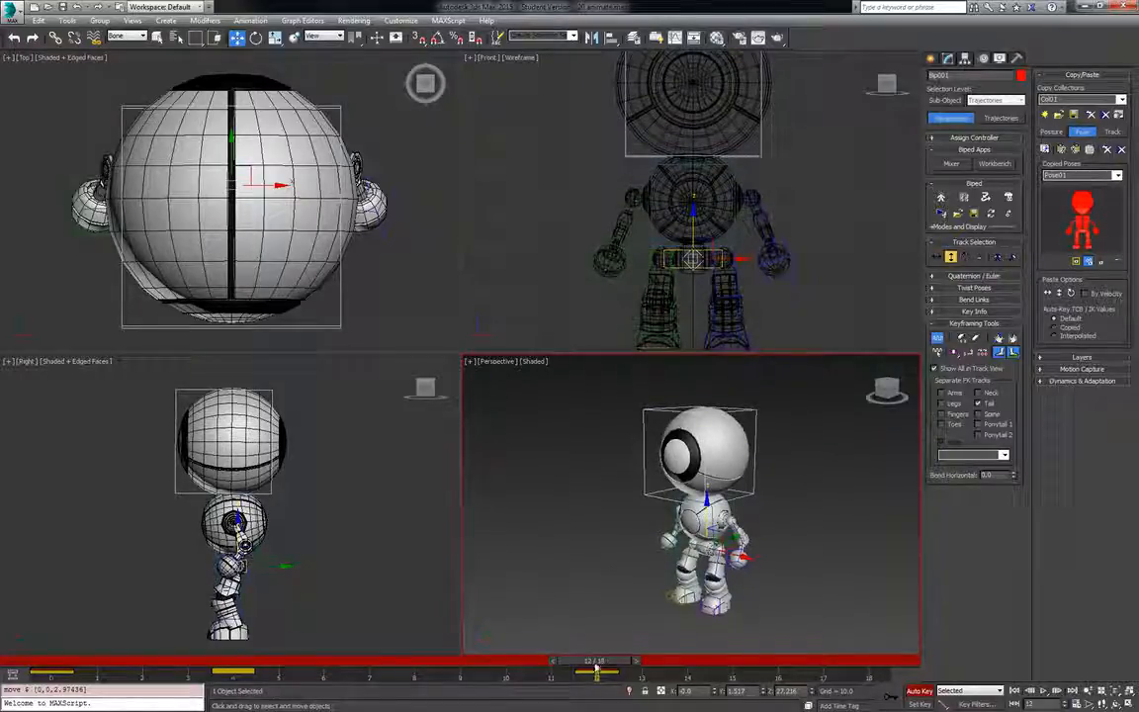
Copy the centre of mass key from frame 0 to frame 16 and shorten the active time range to end at frame 16.
drag(596, 670, 791, 663)
key(w)
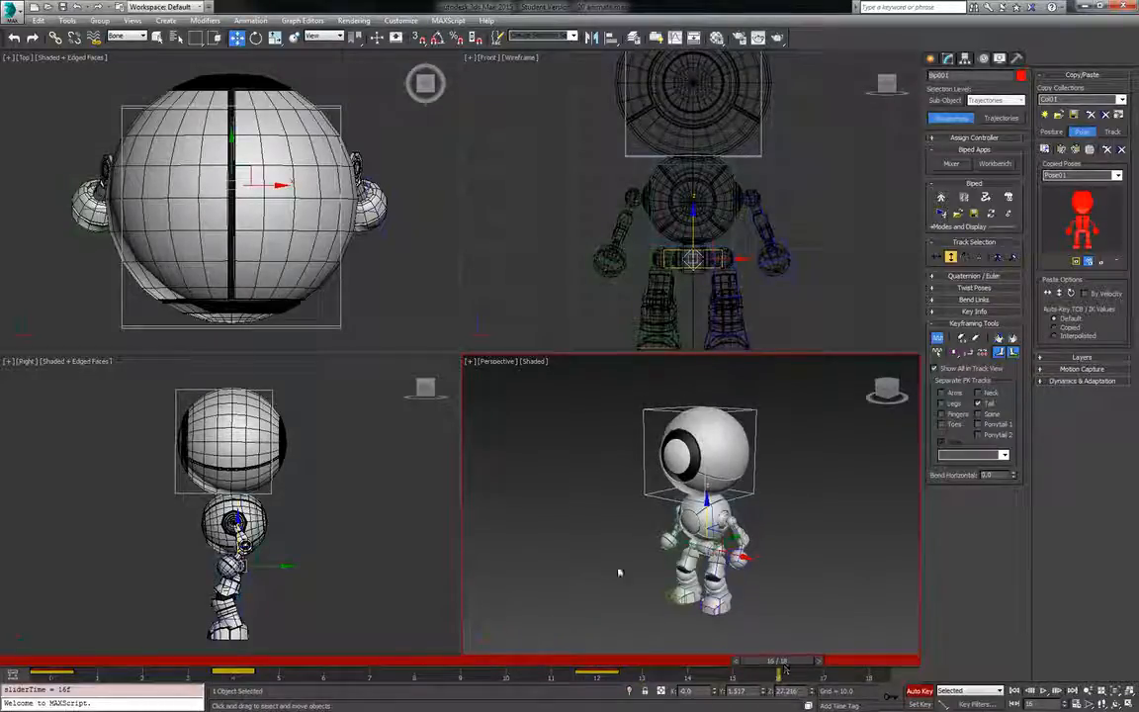
click(50, 673)
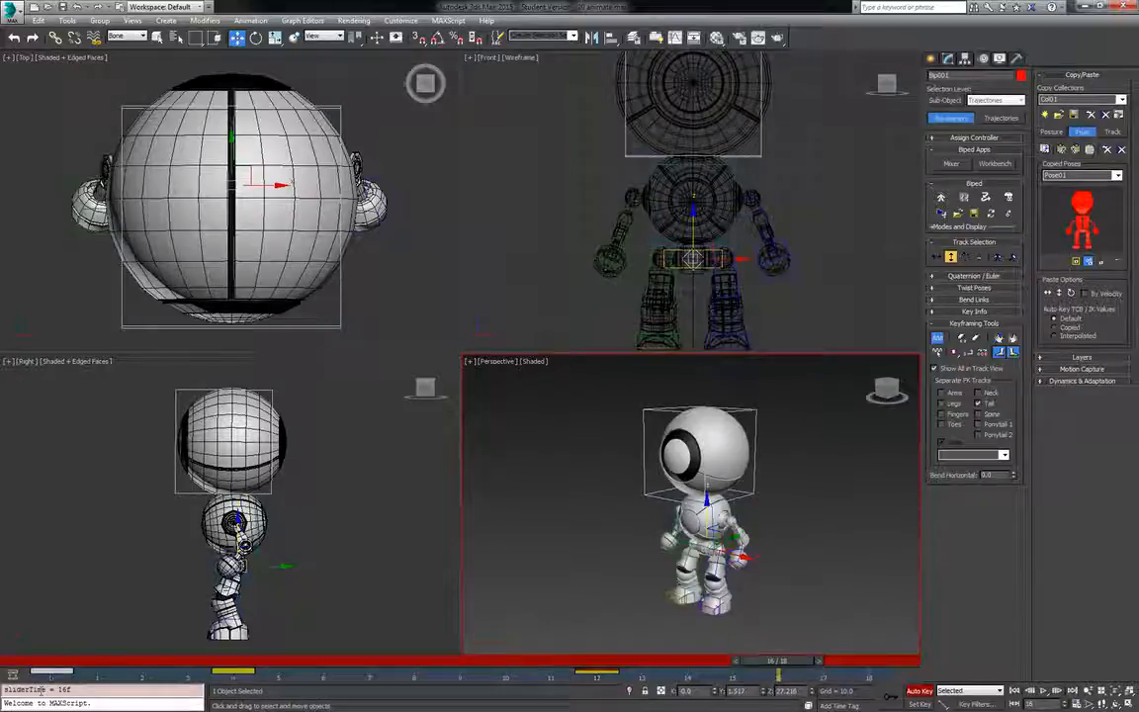
shift+drag(45, 674, 788, 654)
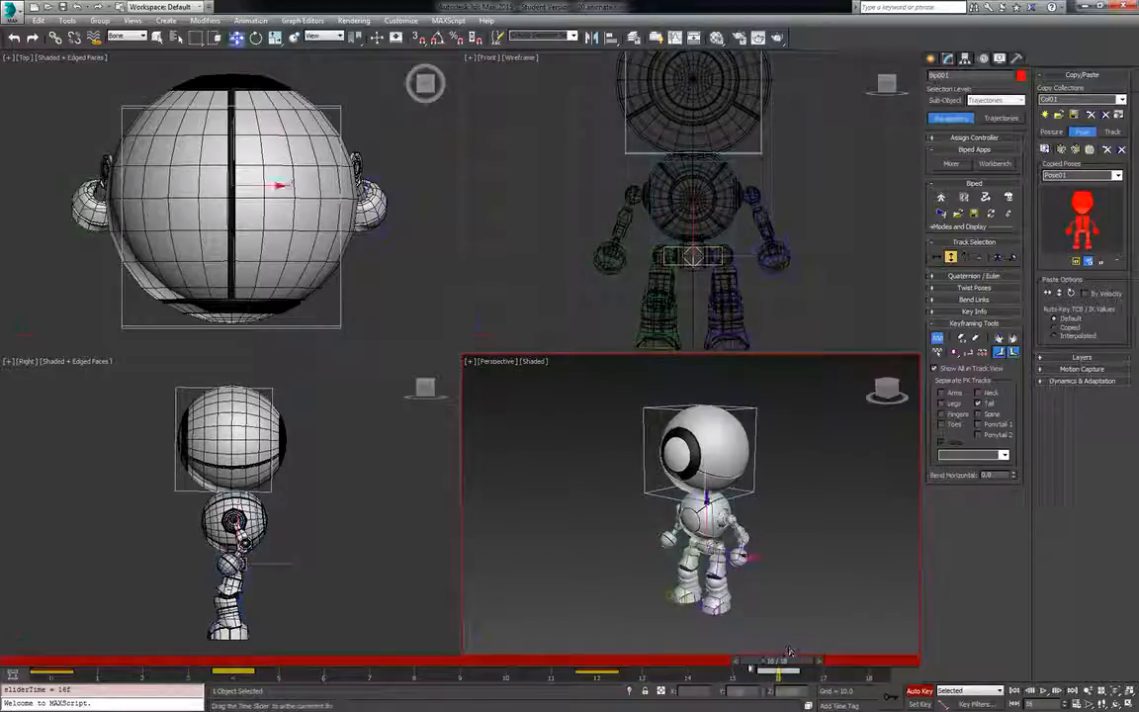
ctrl+alt+right_drag(720, 675, 778, 678)
Play the animation from frame 0 and check the playback speed in the Time Configuration settings.
click(1013, 691)
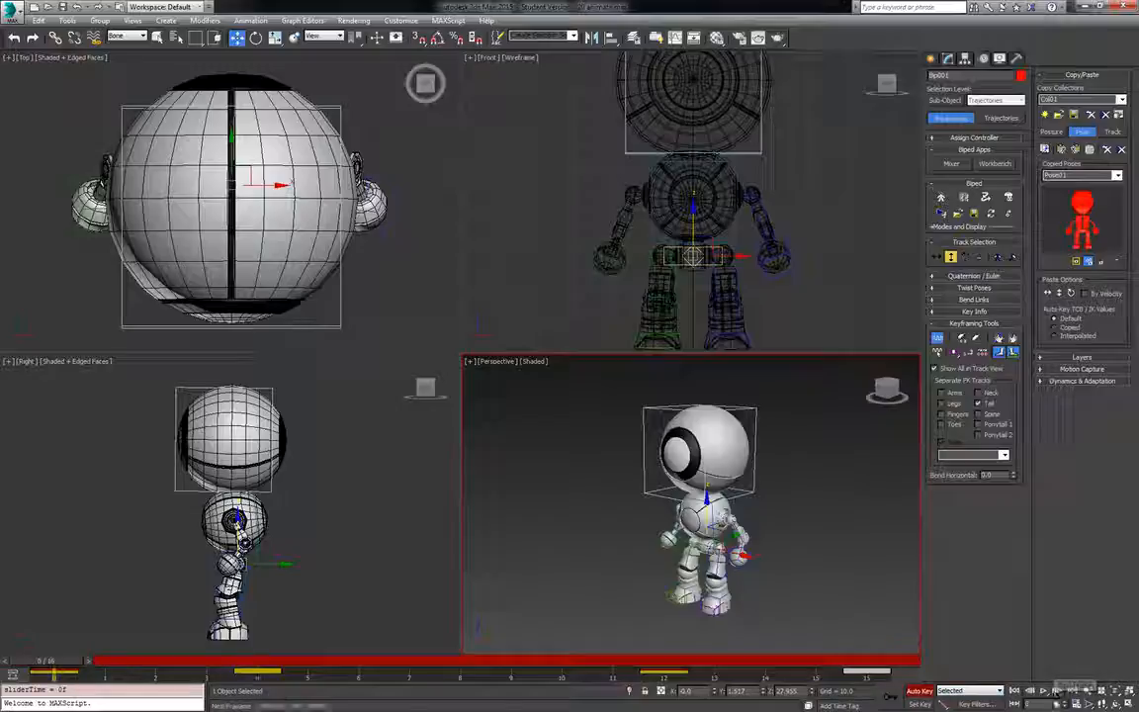
click(1043, 691)
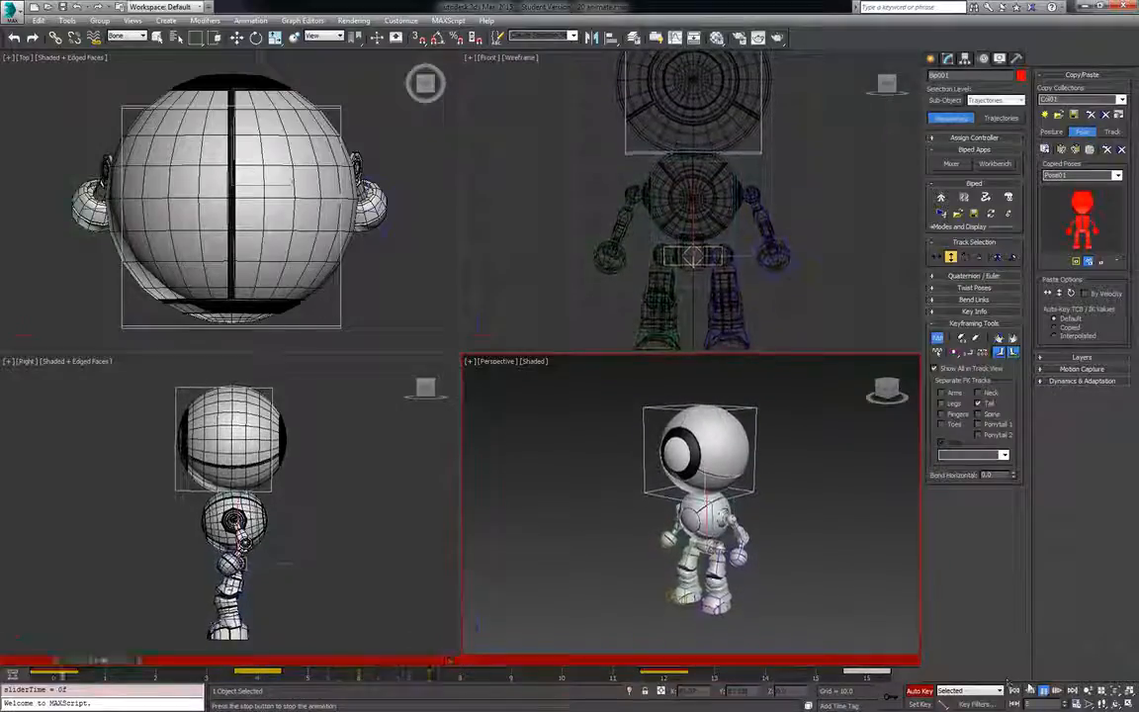
click(1046, 692)
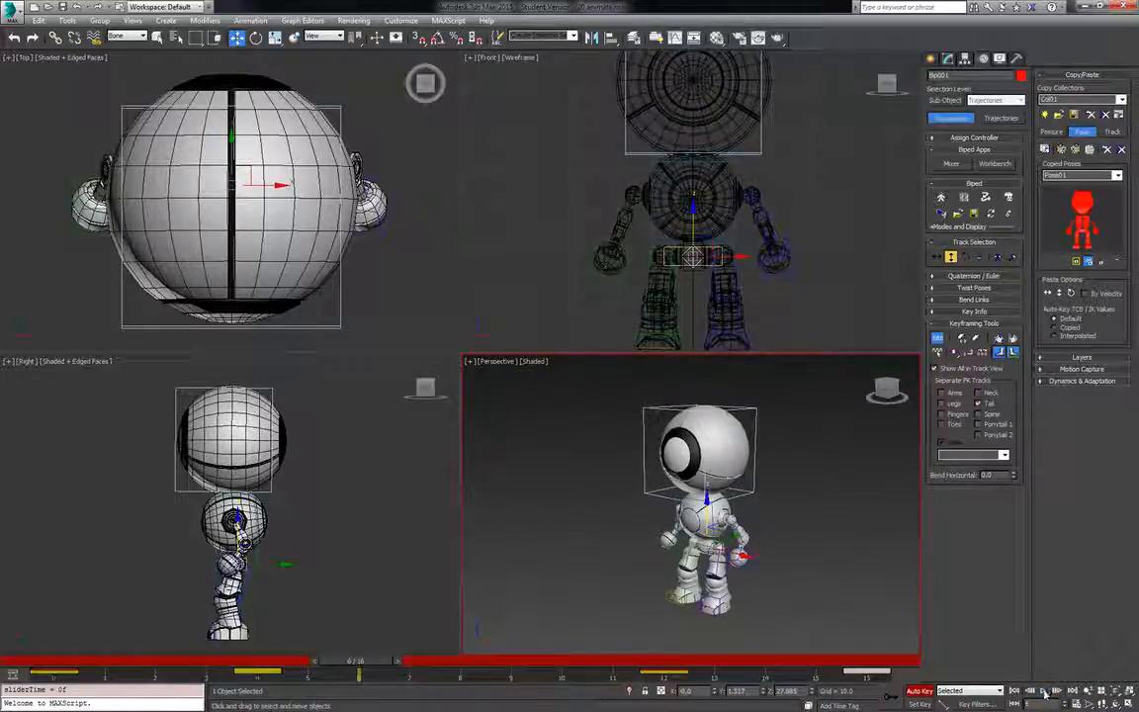
right_click(1046, 694)
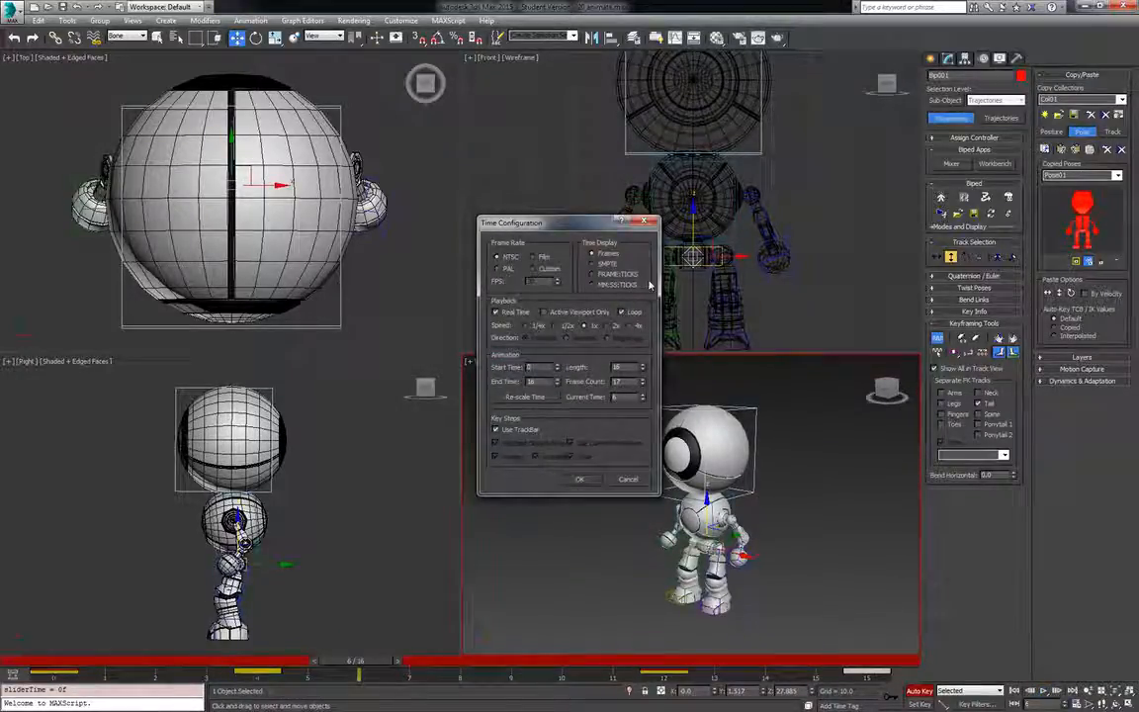
drag(577, 230, 444, 163)
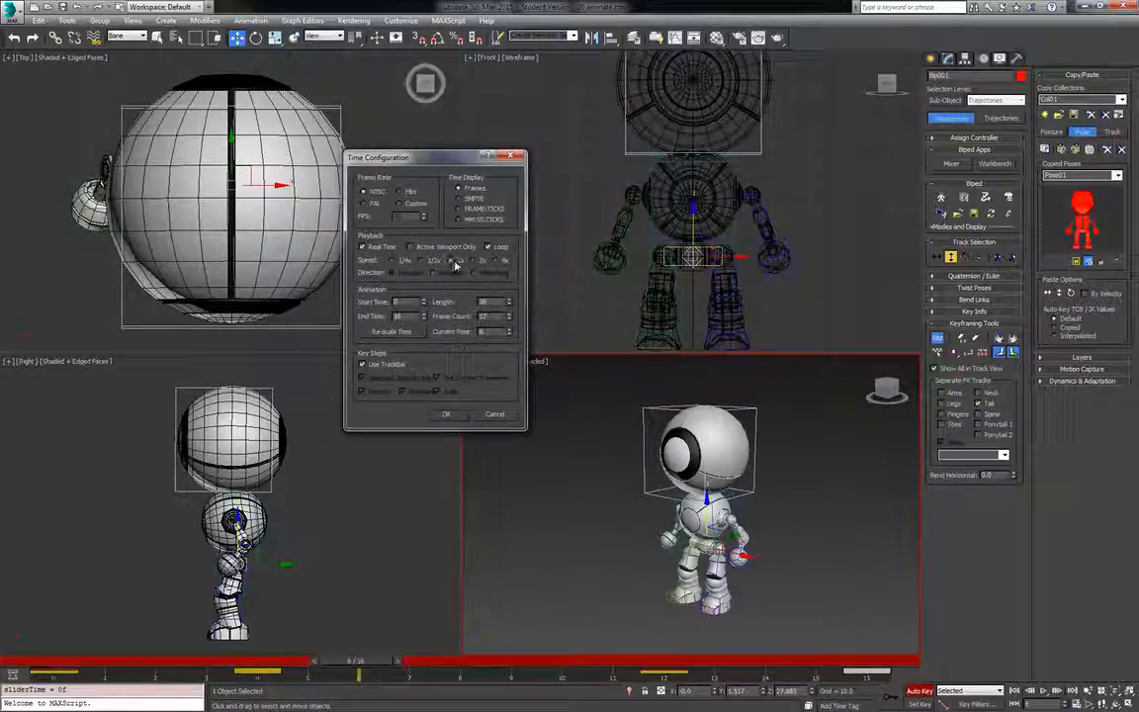
click(448, 413)
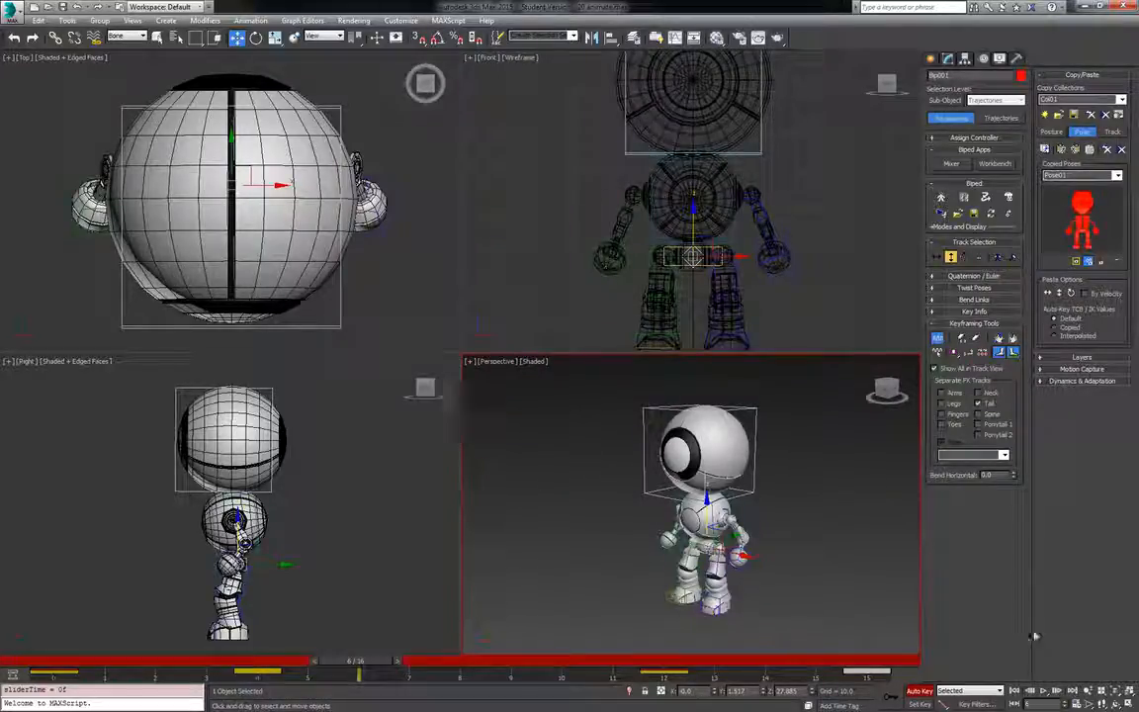
Replay the animation and scrub through the body movement from frame 0 to frame 16.
click(1044, 691)
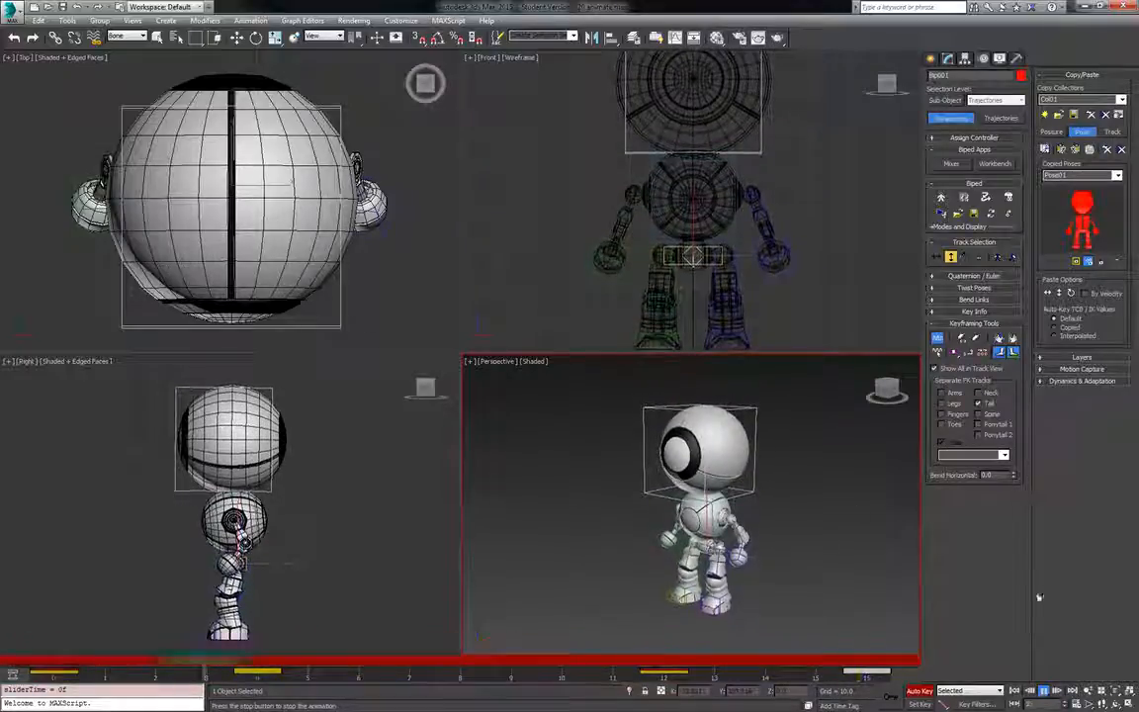
click(1044, 691)
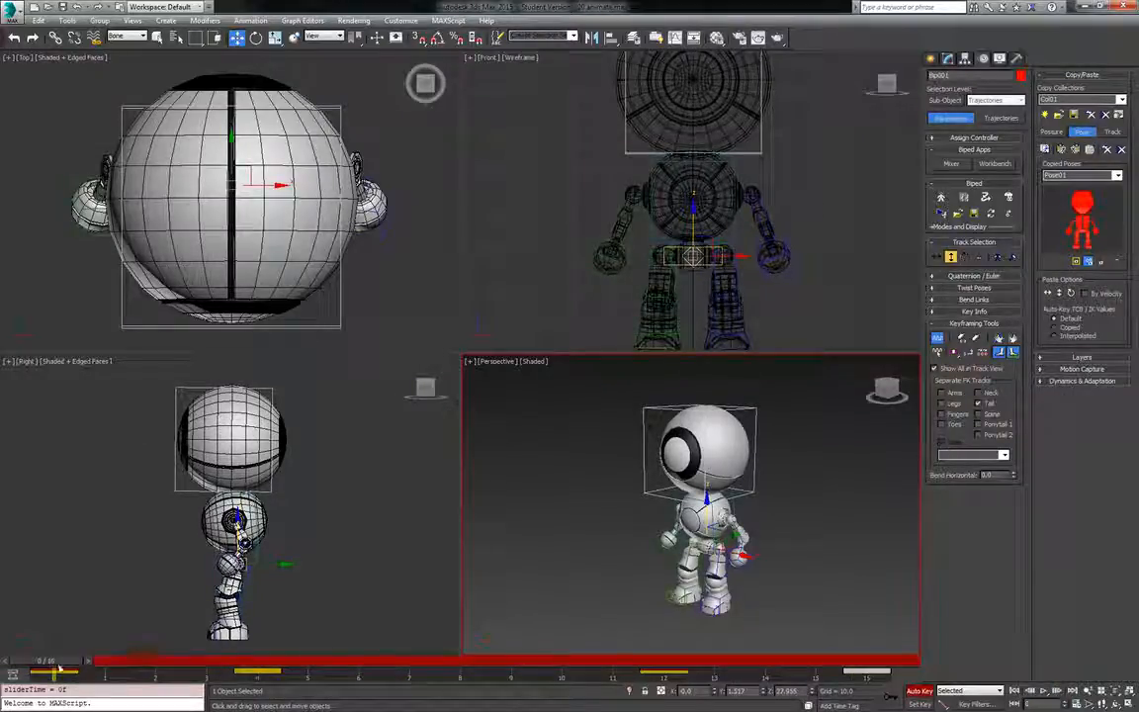
drag(46, 663, 45, 663)
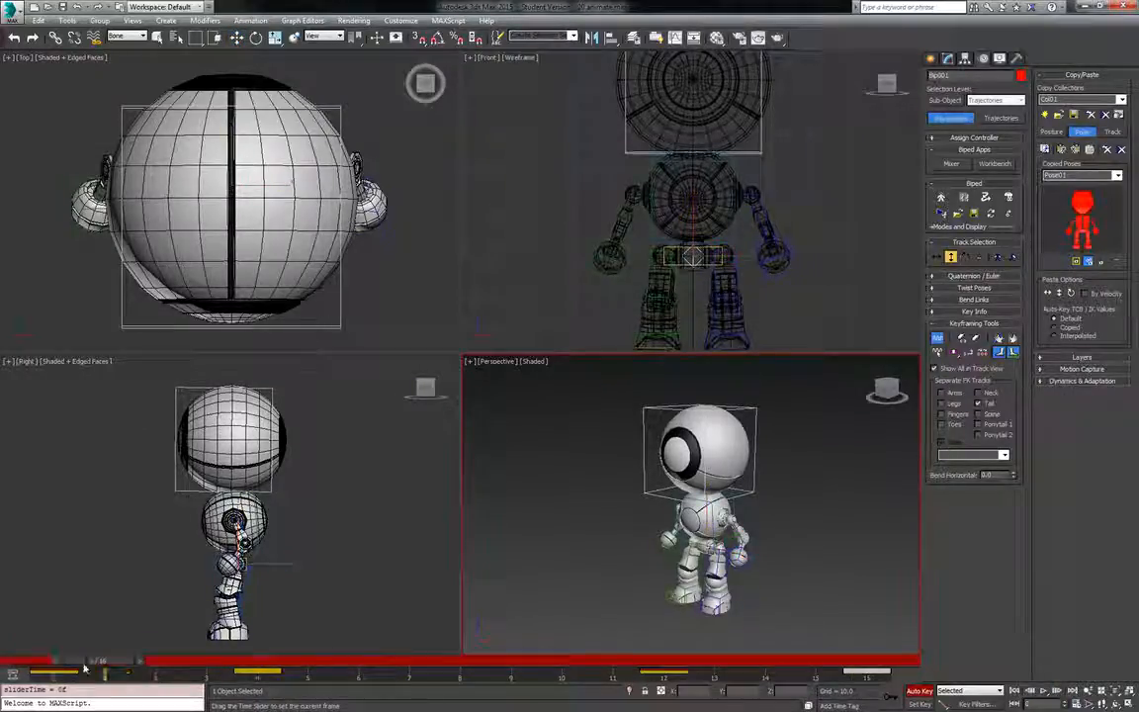
drag(117, 671, 915, 689)
key(w)
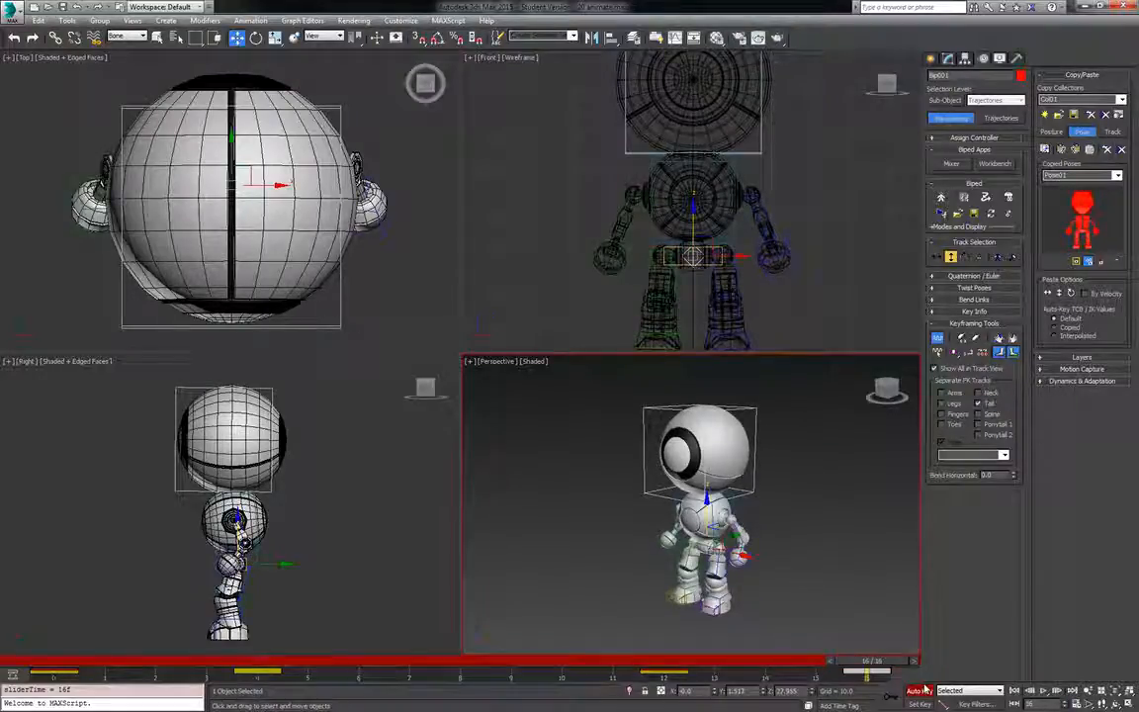
At frame 12, rotate the spine about -4.11 degrees around its local X axis.
drag(868, 670, 684, 660)
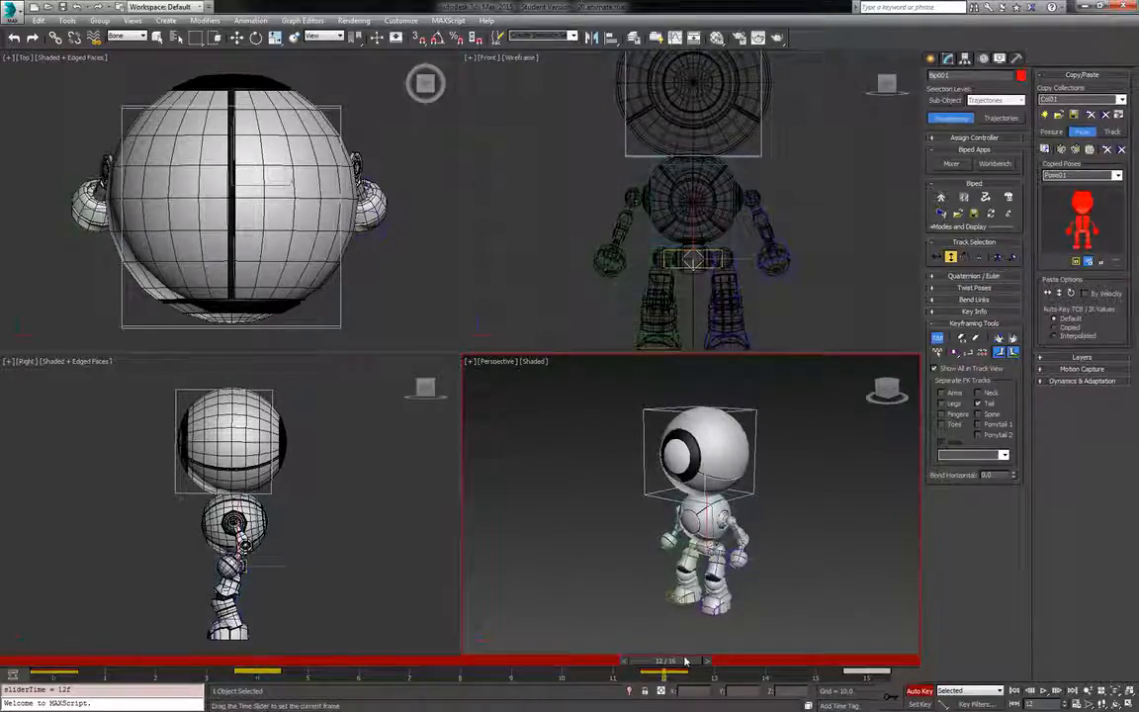
key(w)
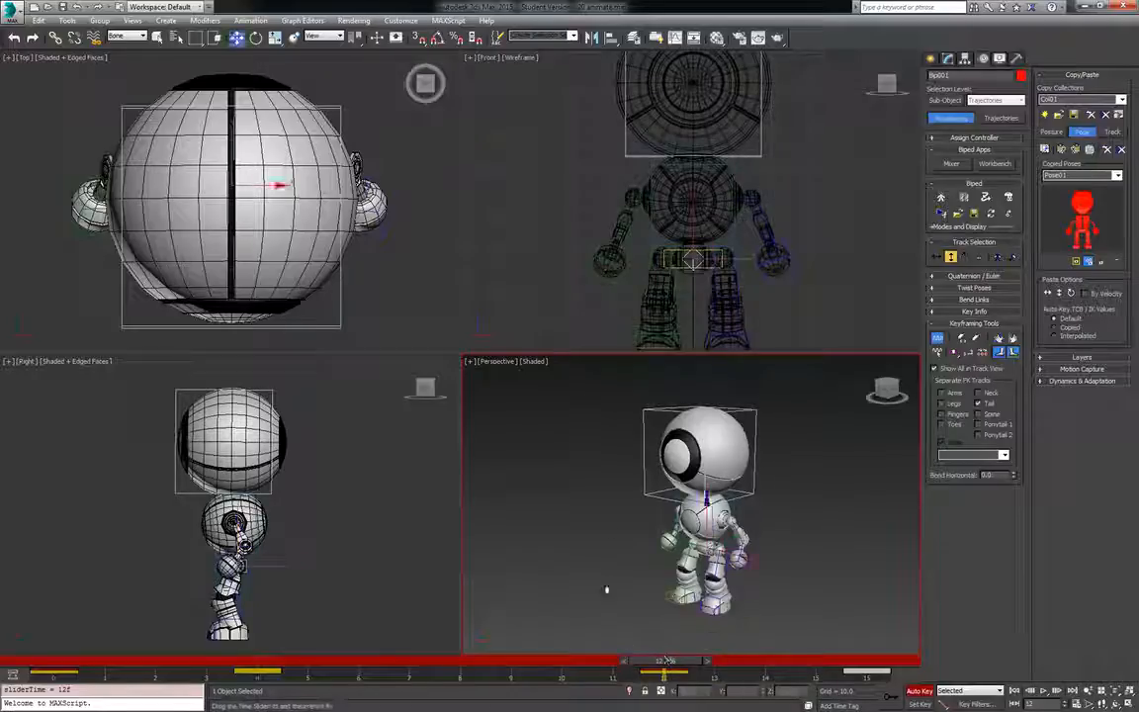
click(735, 242)
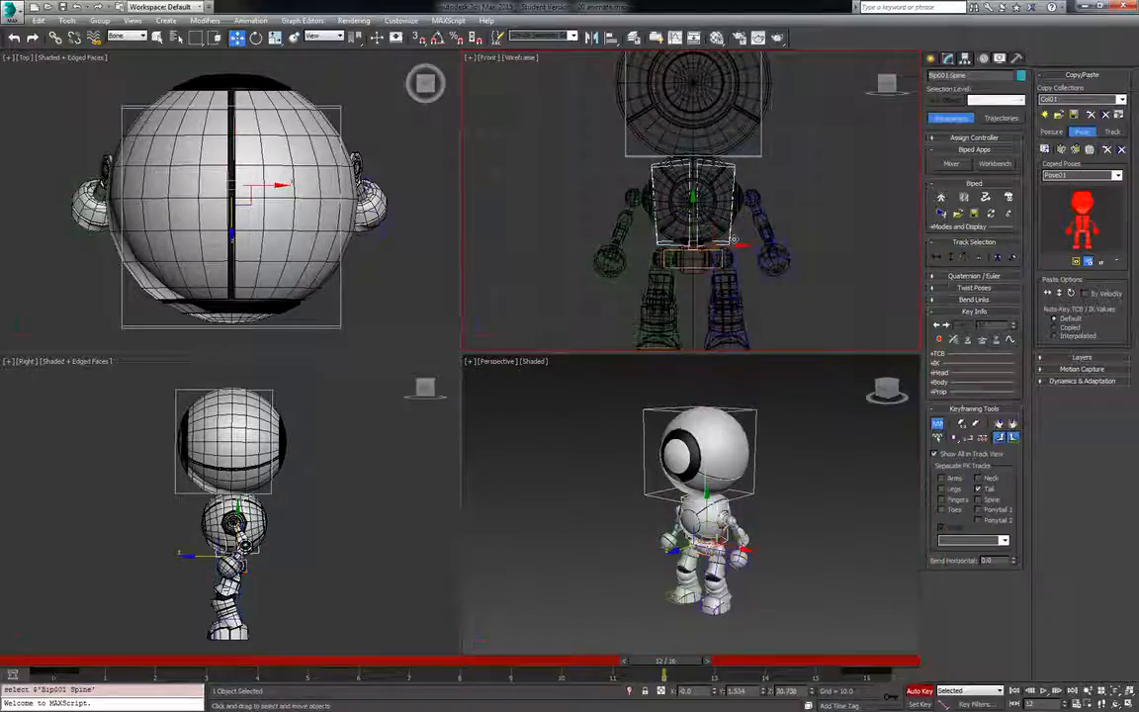
key(e)
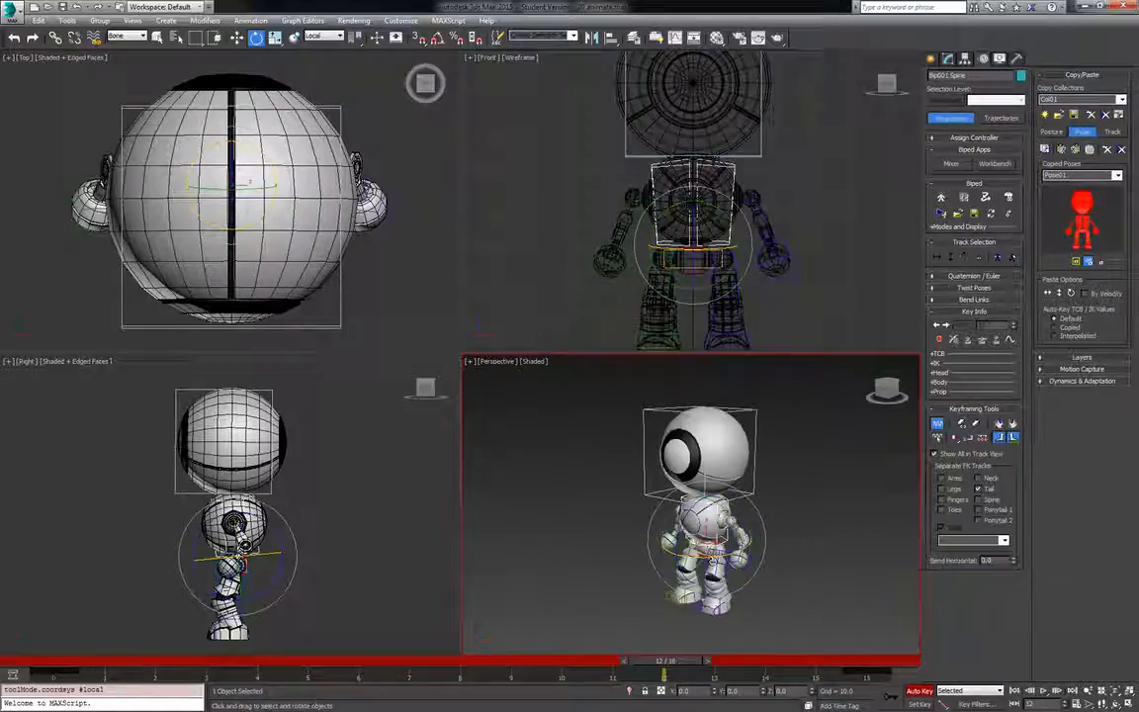
scroll(712, 552, up, 4)
scroll(713, 550, down, 1)
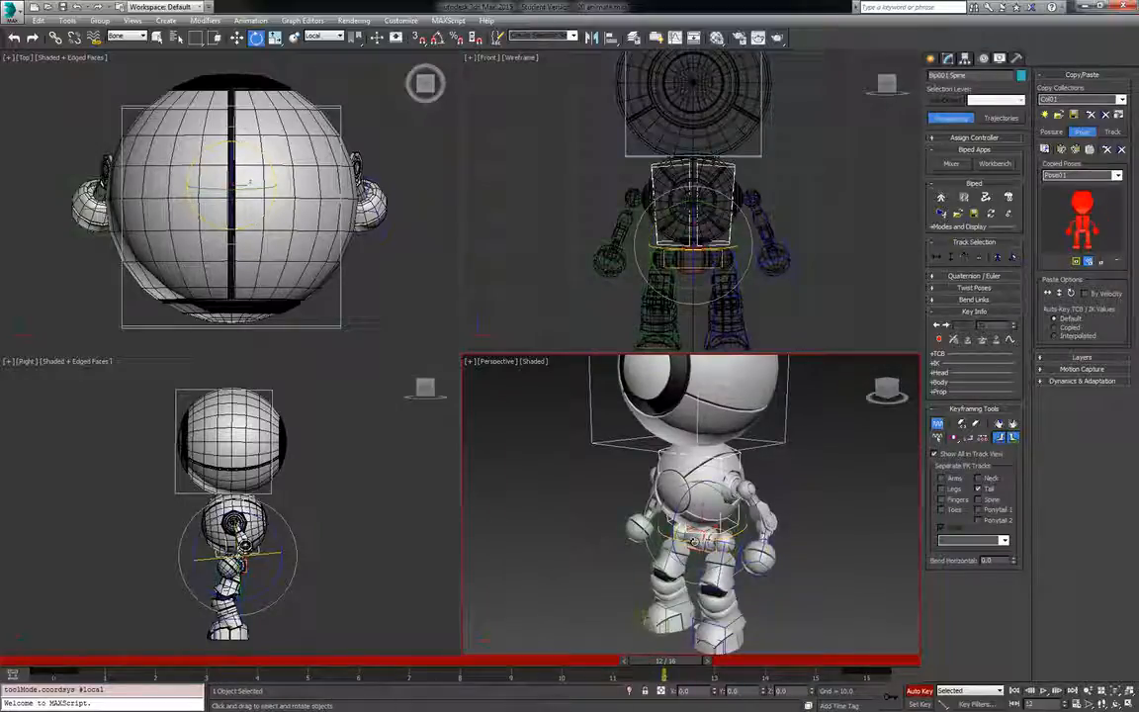
drag(693, 541, 681, 543)
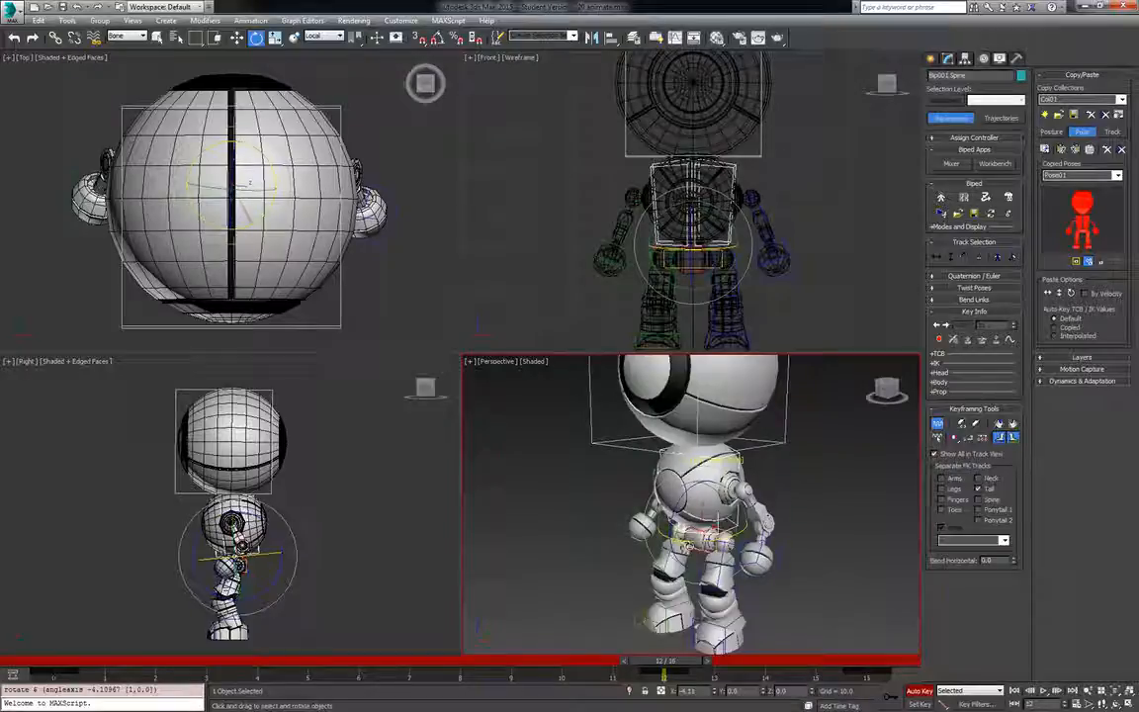
Move the spine's rotation key from frame 12 to frame 4.
drag(663, 661, 888, 672)
drag(666, 674, 465, 673)
mouse_move(893, 663)
mouse_down()
mouse_move(139, 648)
mouse_move(876, 672)
mouse_up()
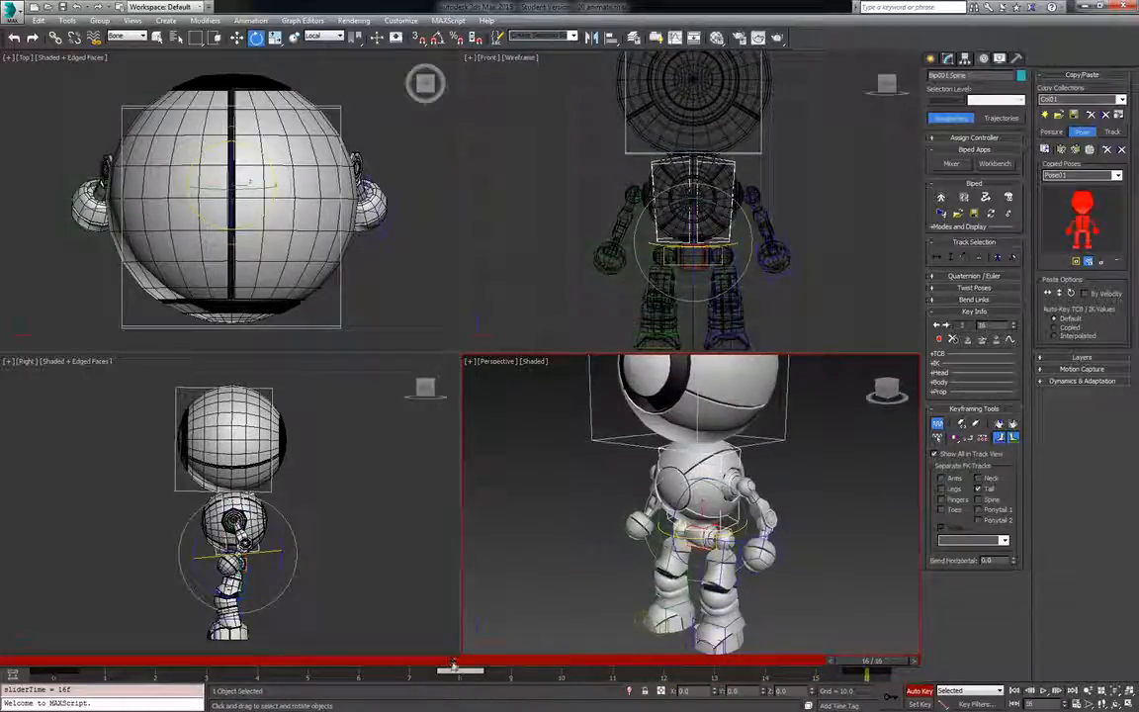
drag(462, 673, 321, 671)
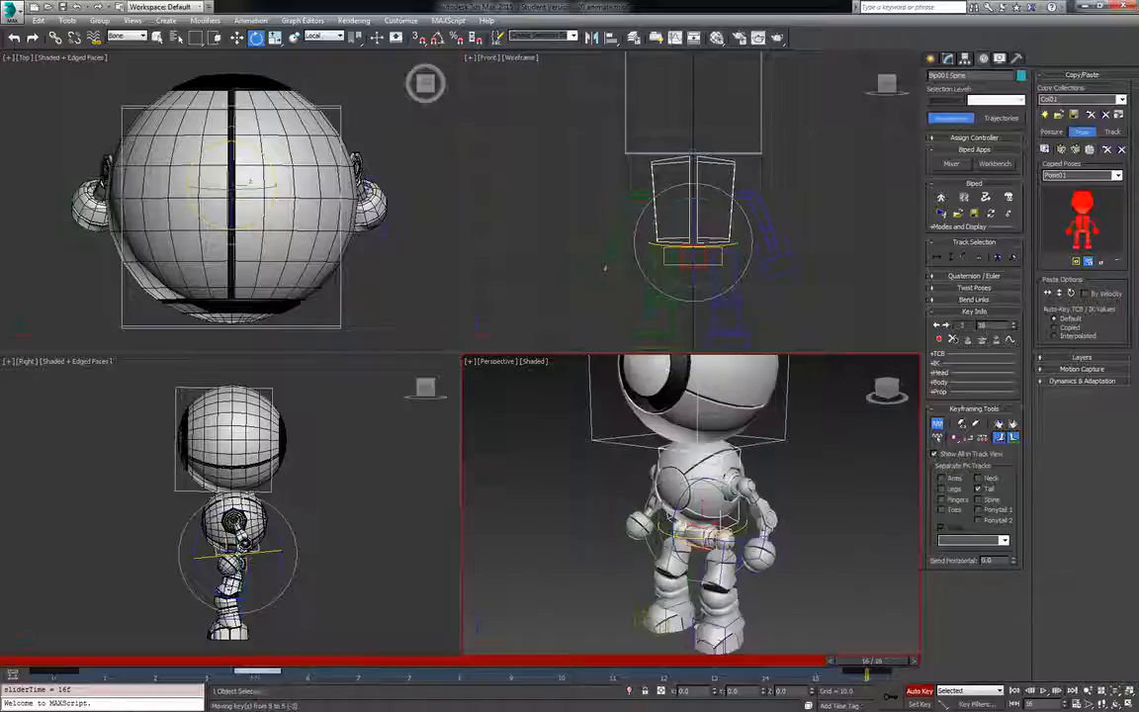
At frame 12, rotate the spine about 3 degrees around its local X axis and play back the motion.
drag(74, 662, 676, 681)
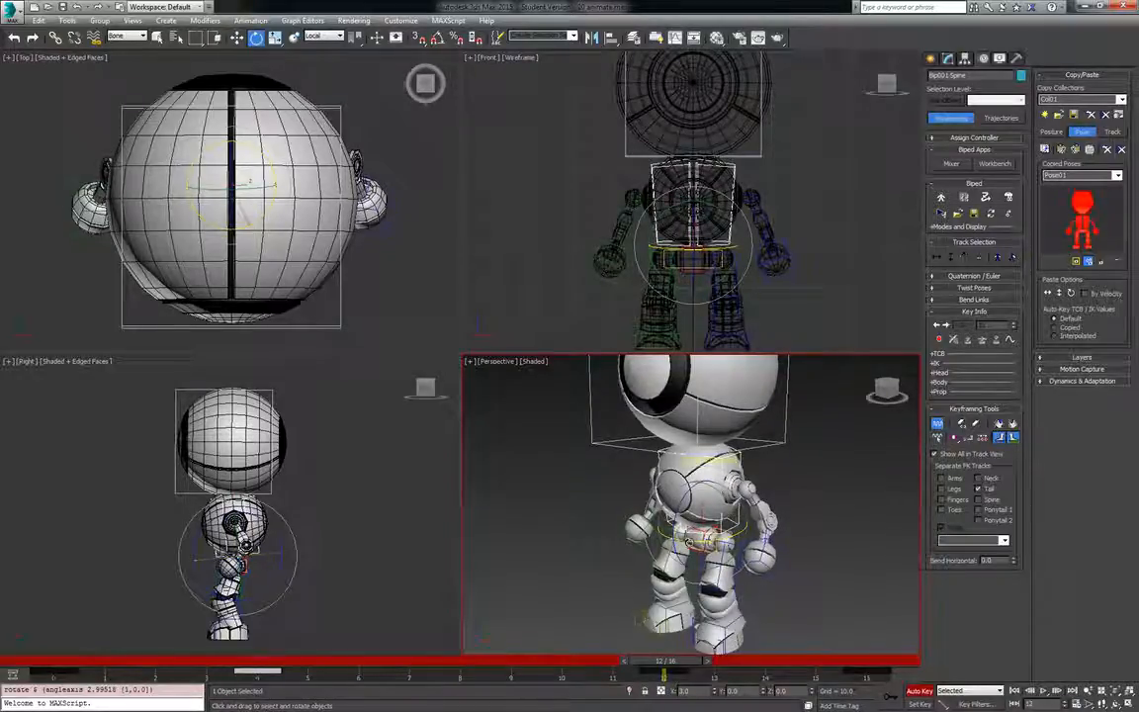
mouse_move(655, 667)
mouse_down()
mouse_move(40, 668)
mouse_move(638, 669)
mouse_up()
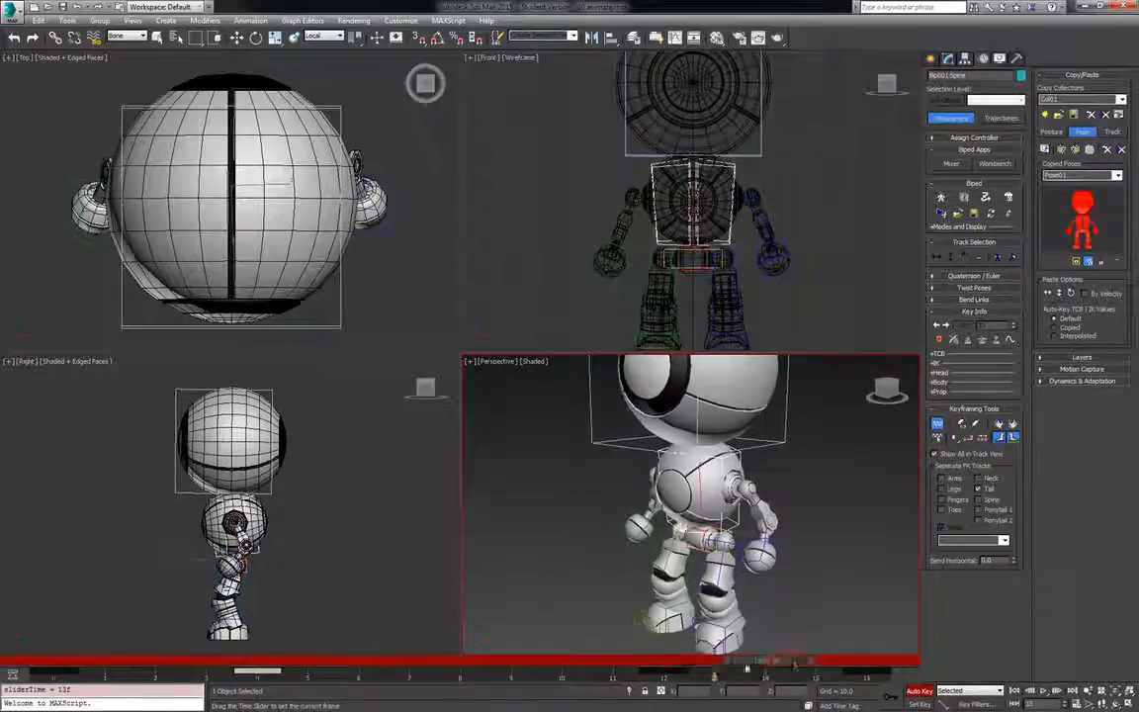
drag(746, 668, 1008, 680)
click(1044, 691)
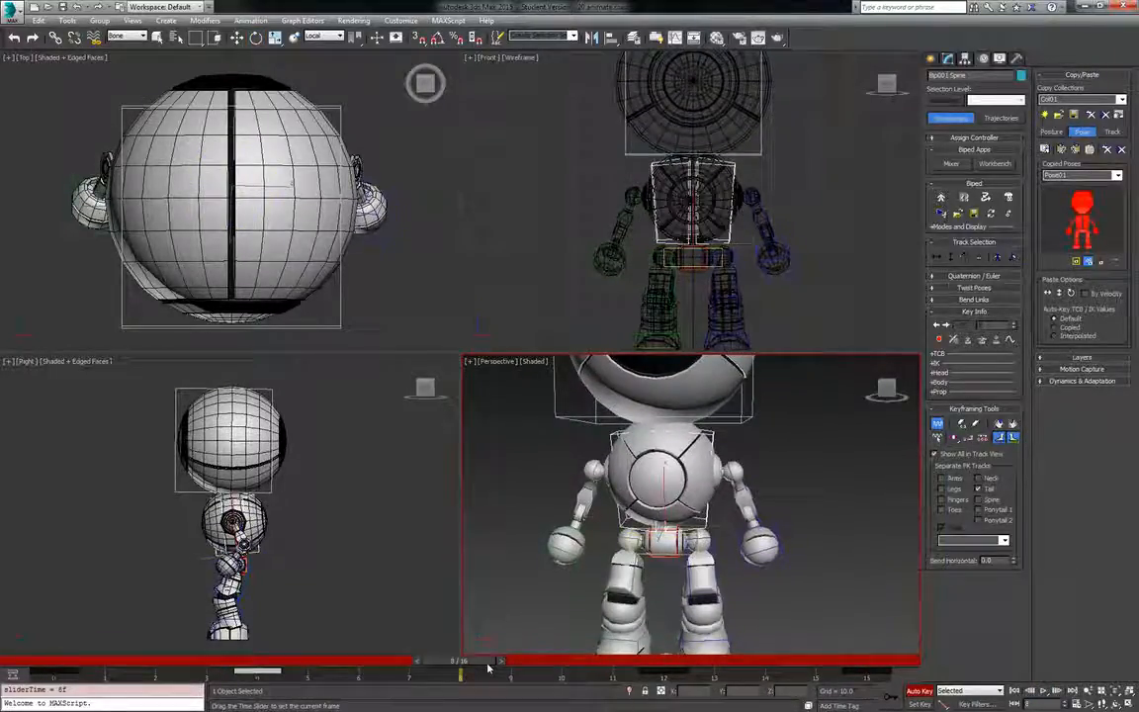
At frame 8, rotate the spine about 2.49 degrees around its local Z axis so the torso tilts, and scrub through the result.
drag(257, 517, 254, 524)
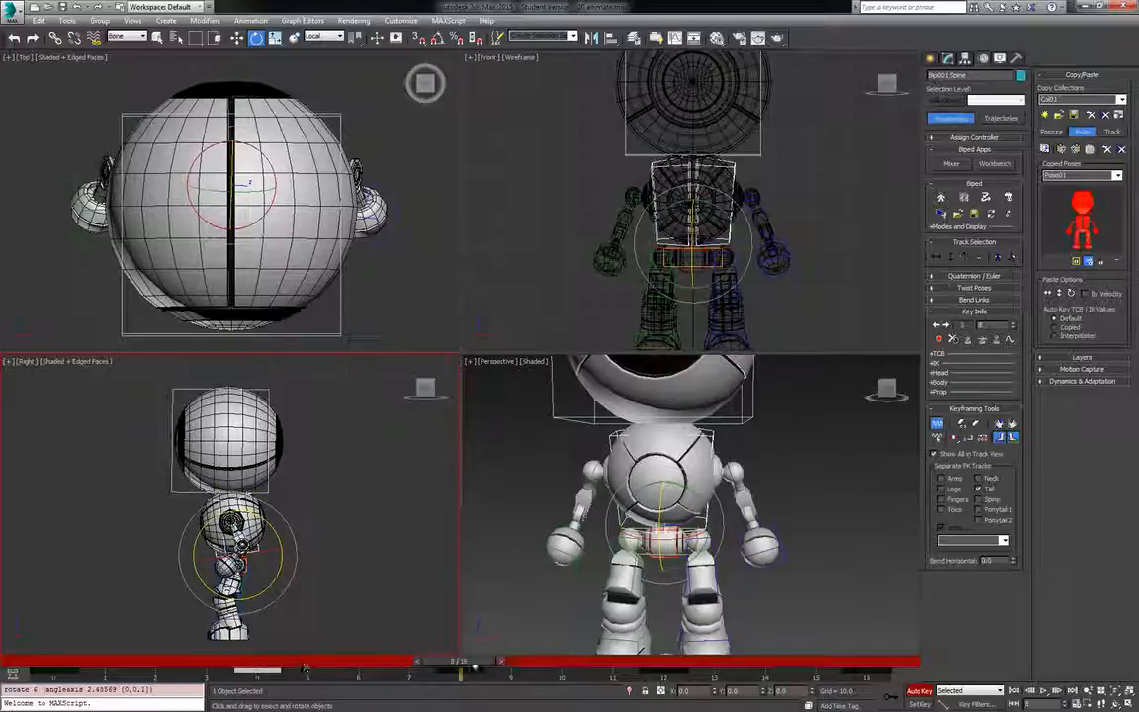
drag(463, 662, 426, 664)
mouse_move(218, 661)
mouse_down()
mouse_move(66, 651)
mouse_move(225, 652)
mouse_up()
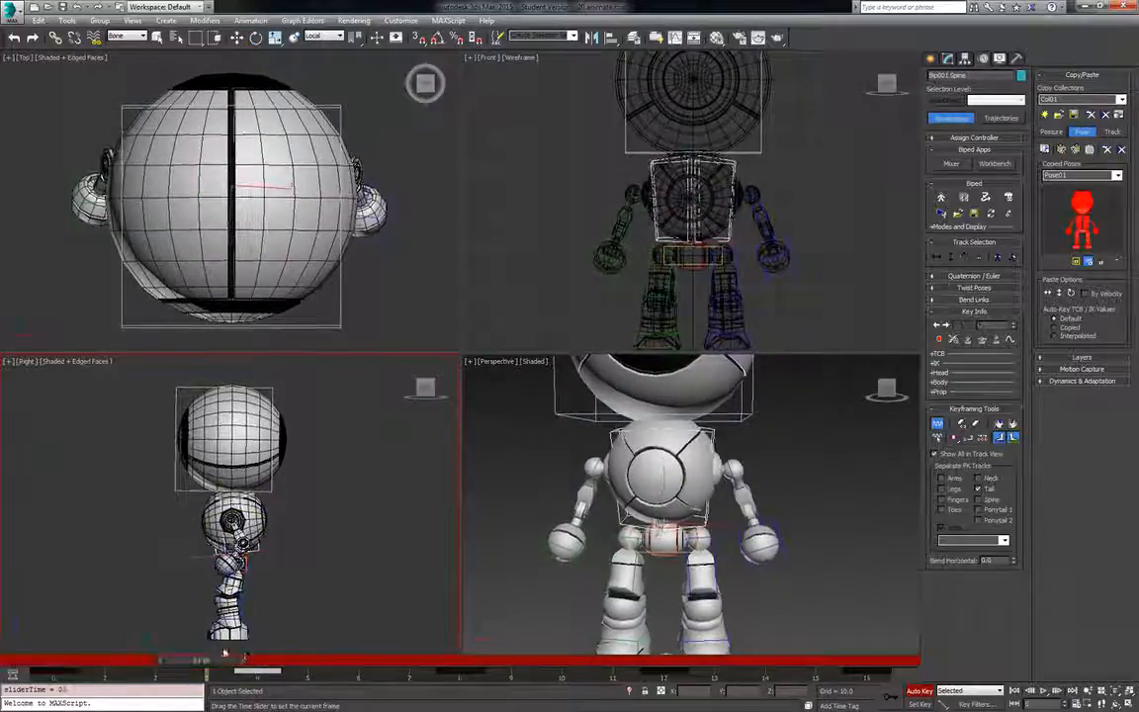
drag(349, 662, 641, 656)
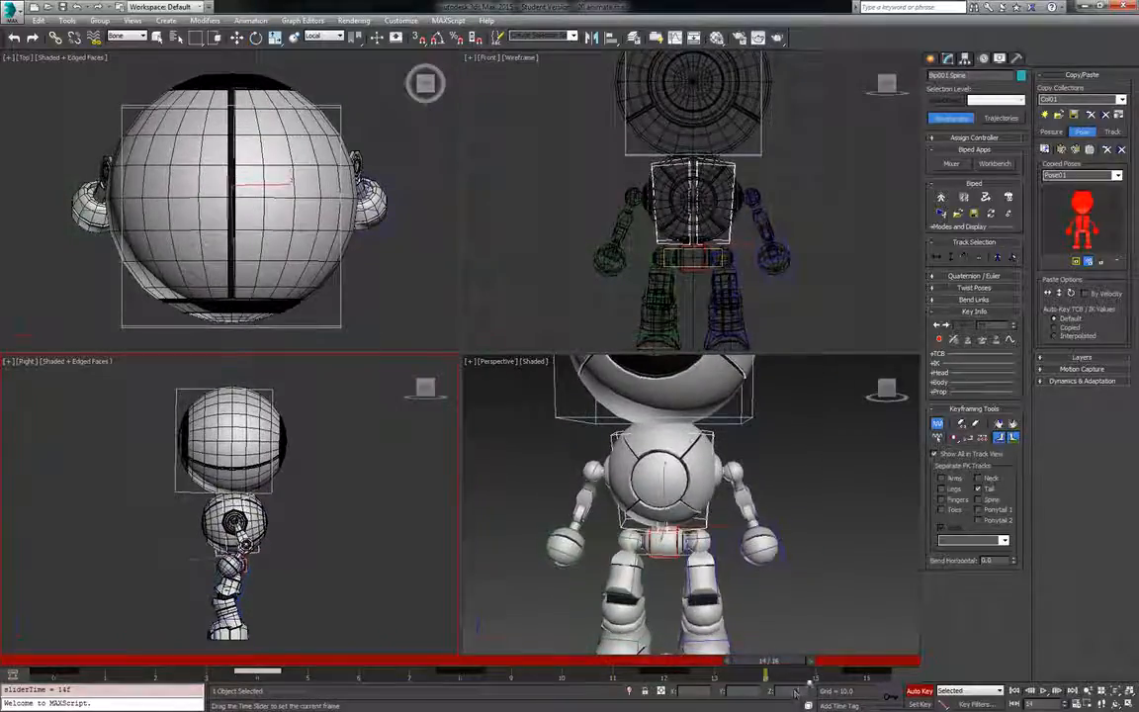
Play the looping animation and examine the spine and body movement on the whole robot in the Perspective view.
drag(796, 693, 840, 676)
key(slash)
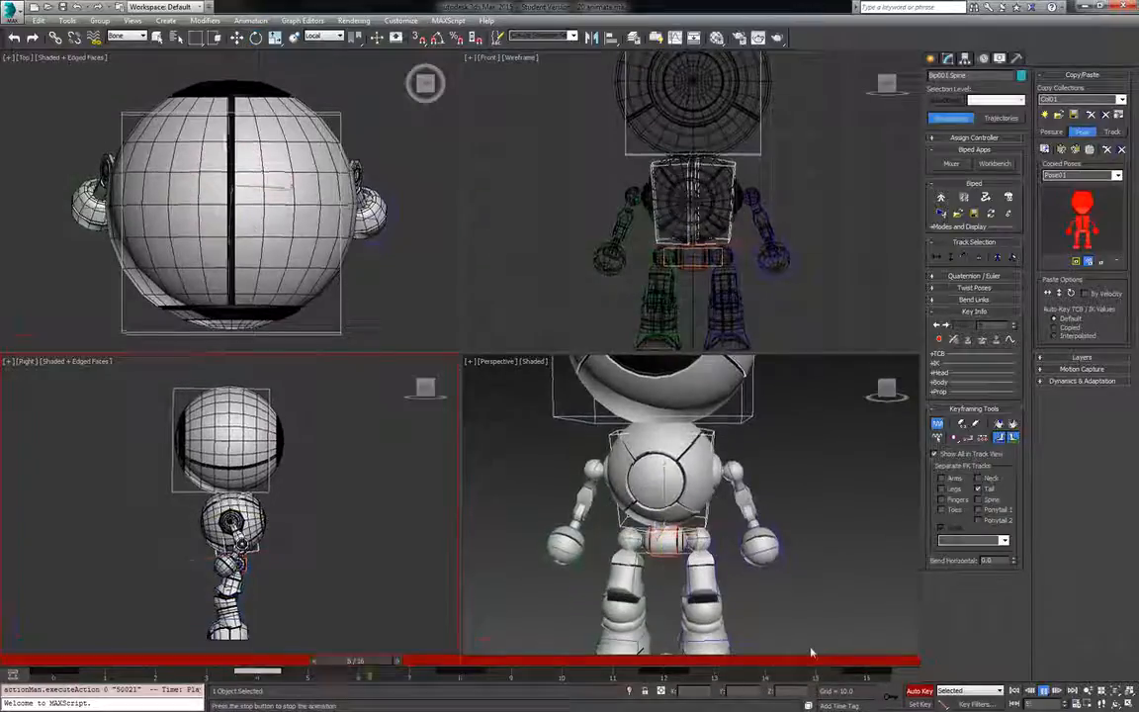
middle_click(604, 533)
scroll(604, 533, down, 5)
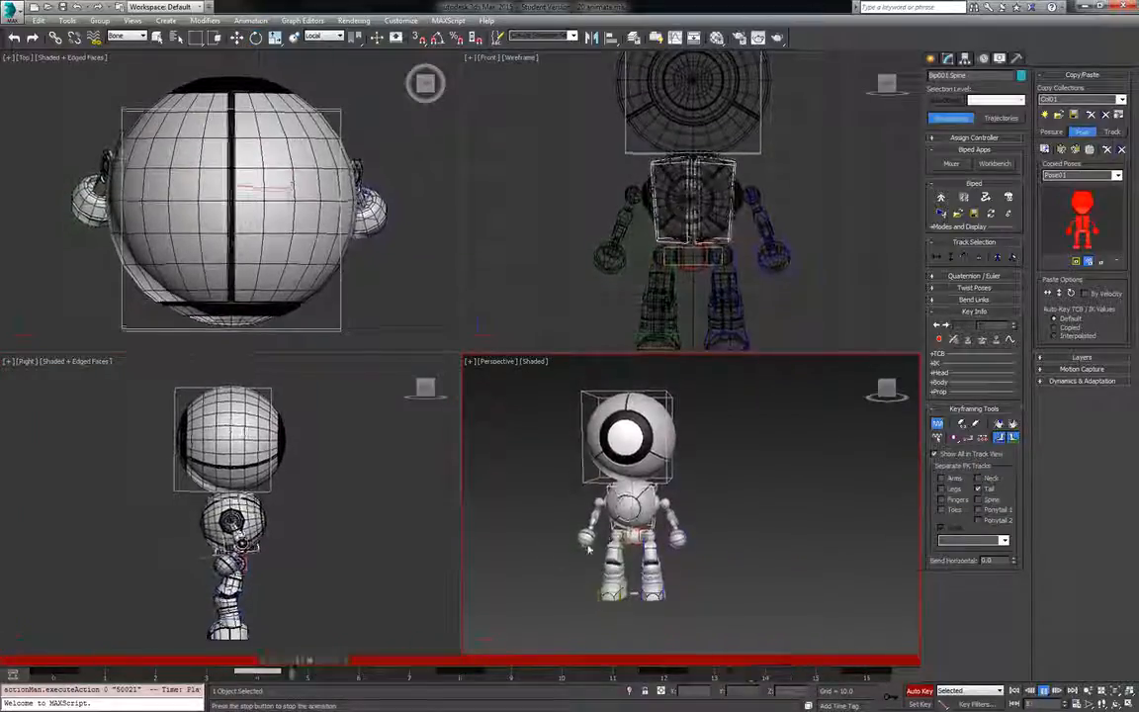
mouse_move(681, 576)
alt+middle_down()
mouse_move(665, 567)
mouse_move(744, 571)
mouse_move(721, 585)
mouse_move(701, 567)
alt+middle_up()
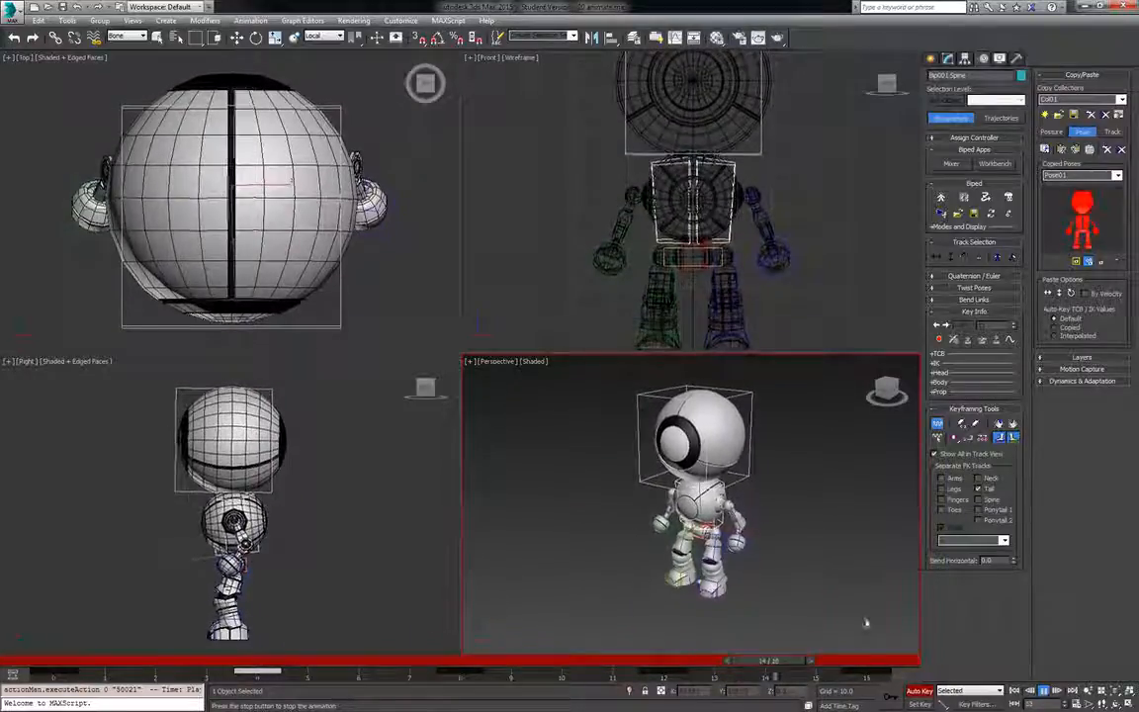
Stop the playback and select both of the robot's hands, ready to move them.
click(1045, 693)
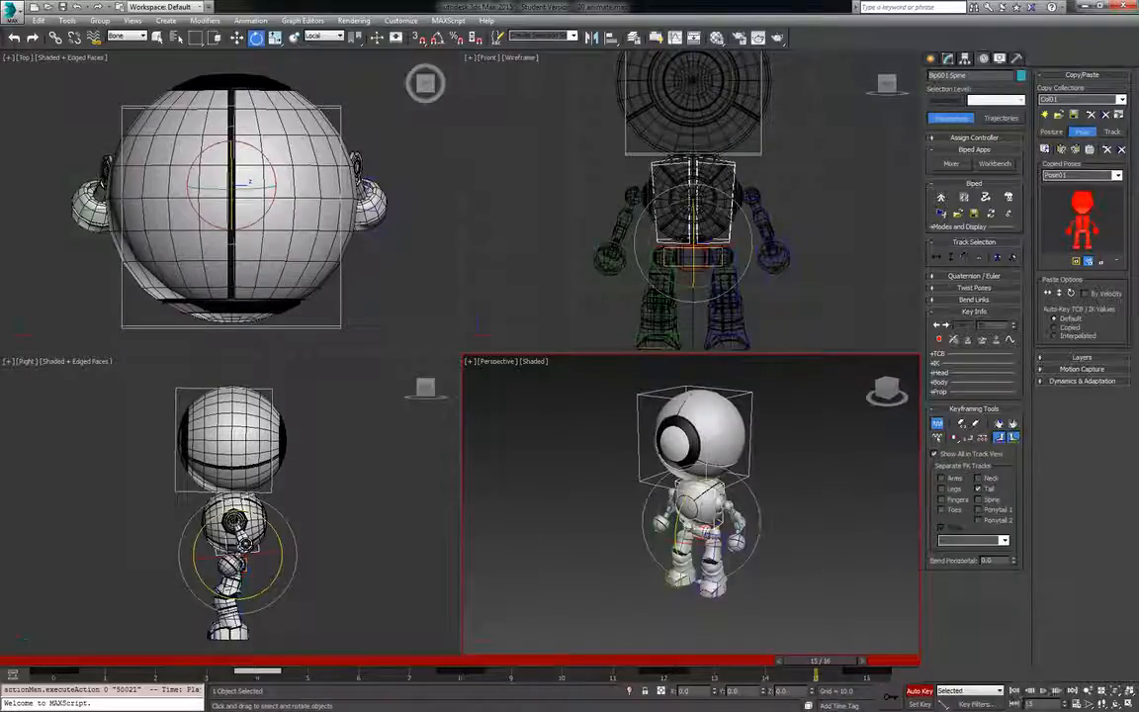
scroll(669, 532, up, 4)
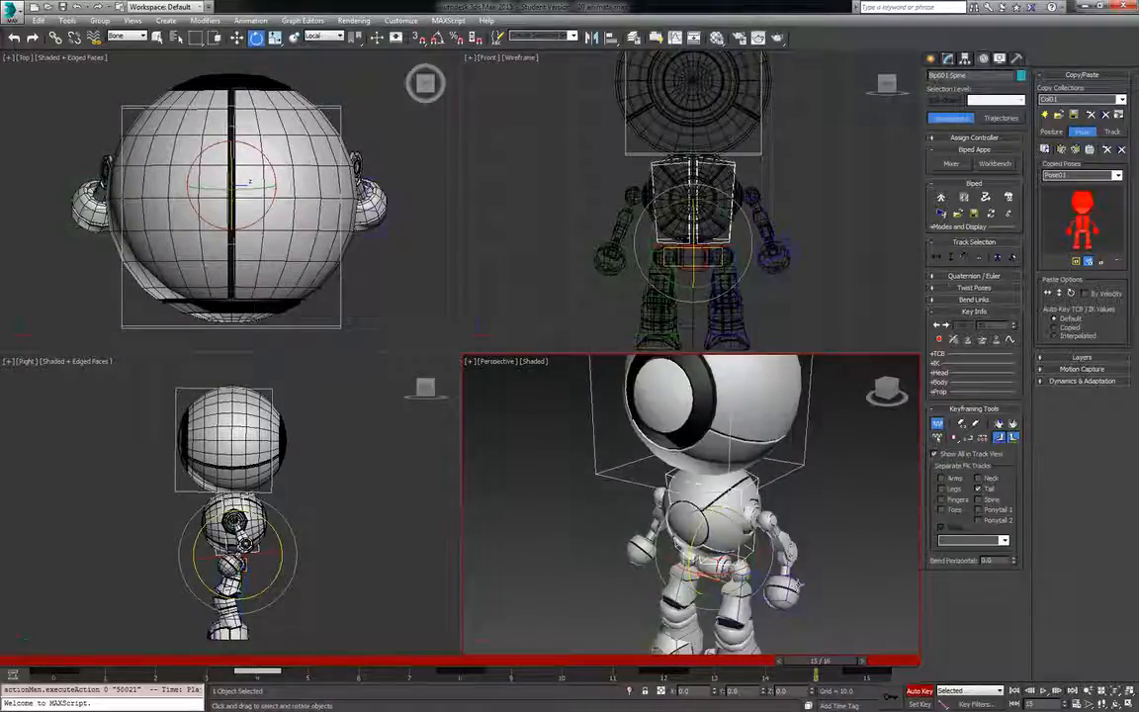
click(798, 585)
ctrl+click(637, 547)
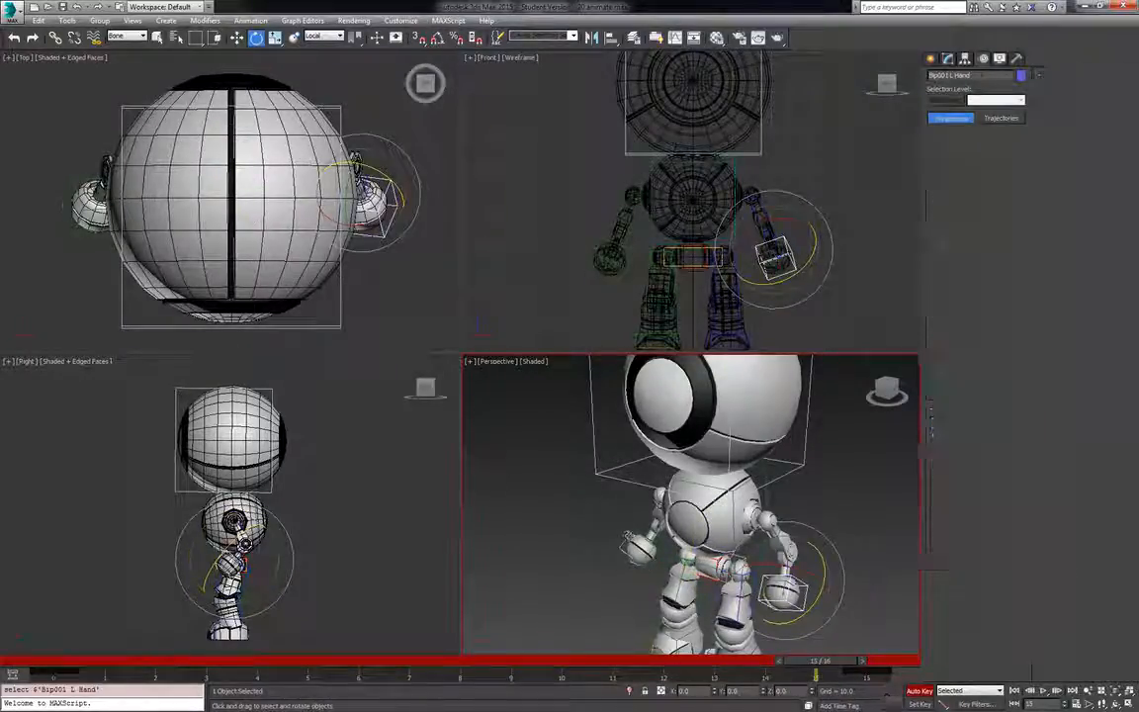
key(w)
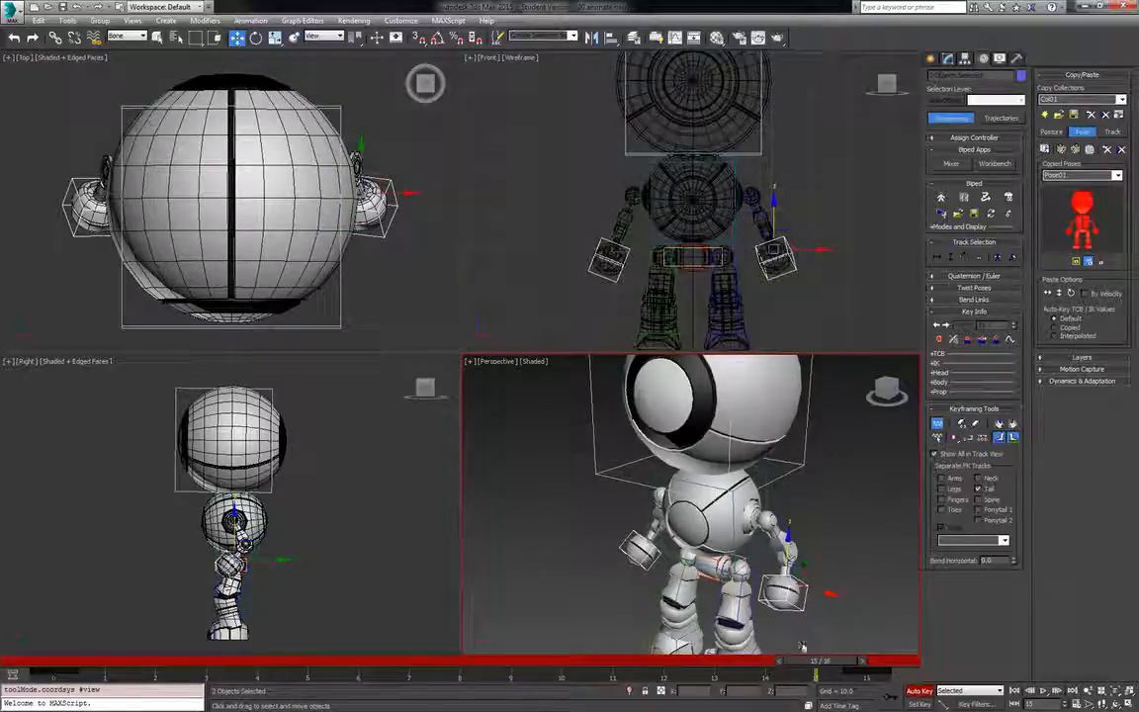
At frame 8, move both hands up about 1.39 units in the Right view and scrub through to frame 16.
drag(803, 660, 257, 660)
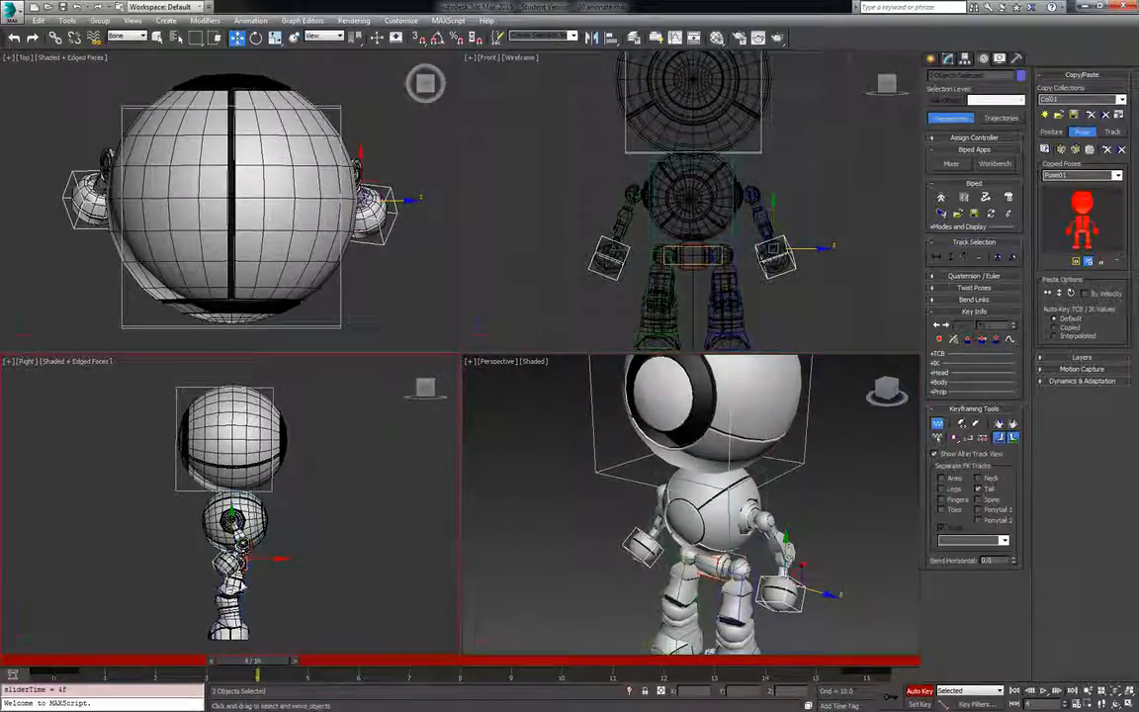
scroll(249, 485, up, 2)
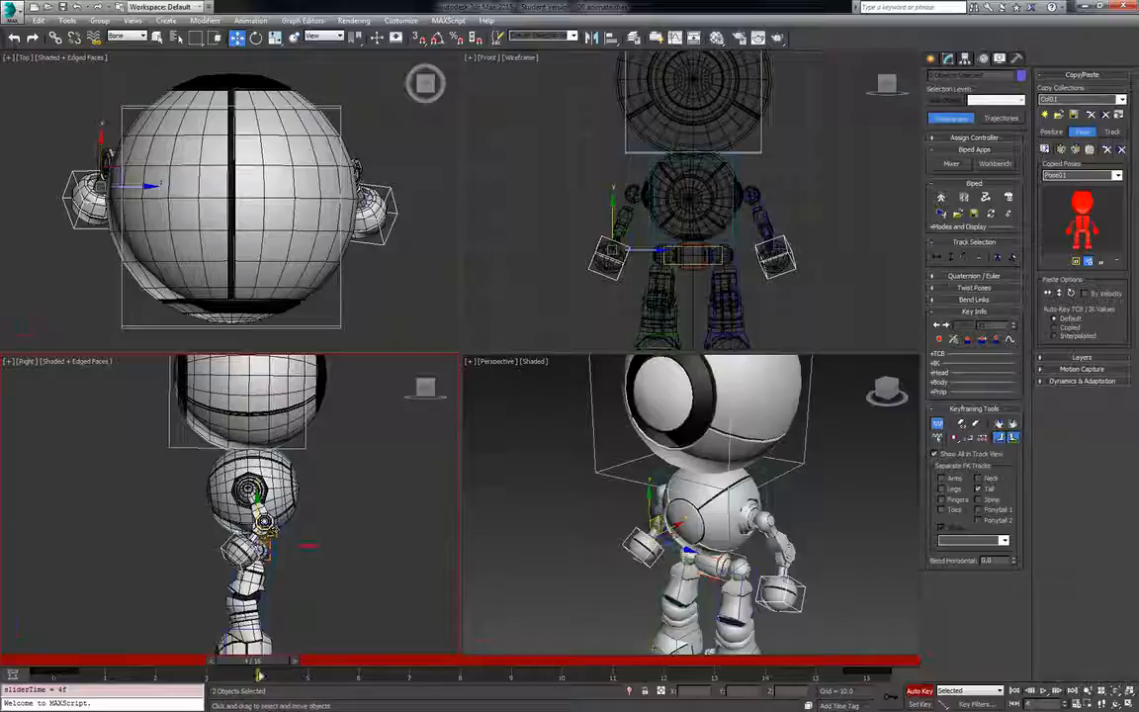
drag(258, 671, 475, 678)
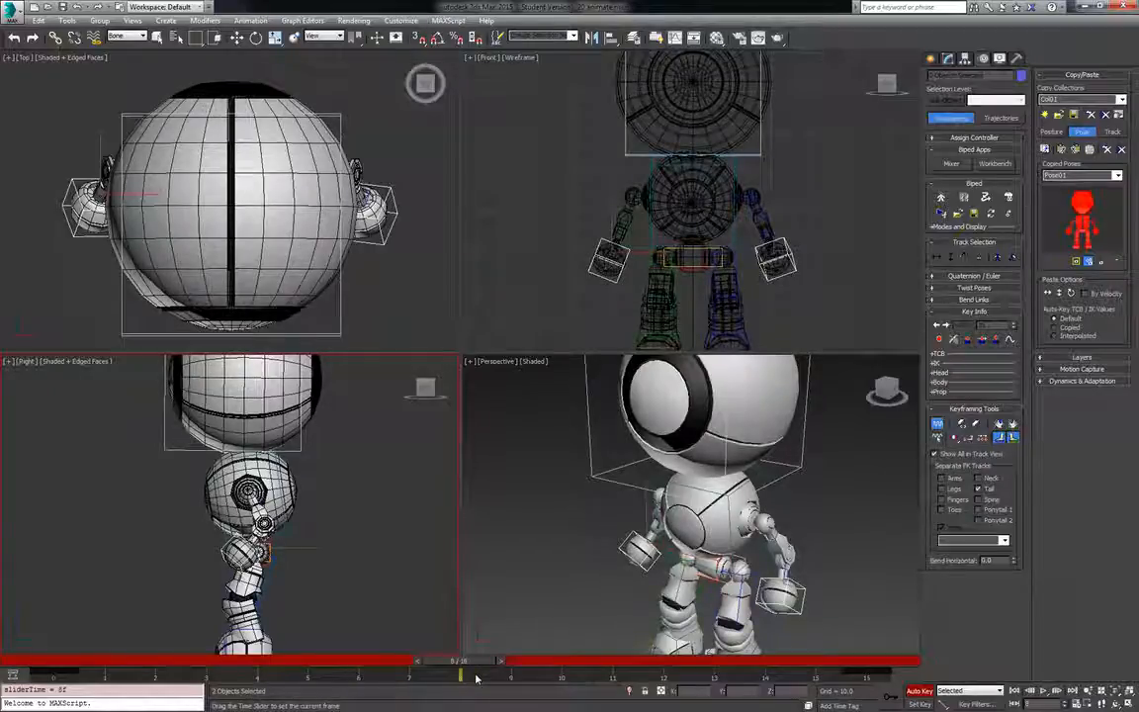
key(w)
drag(253, 502, 253, 496)
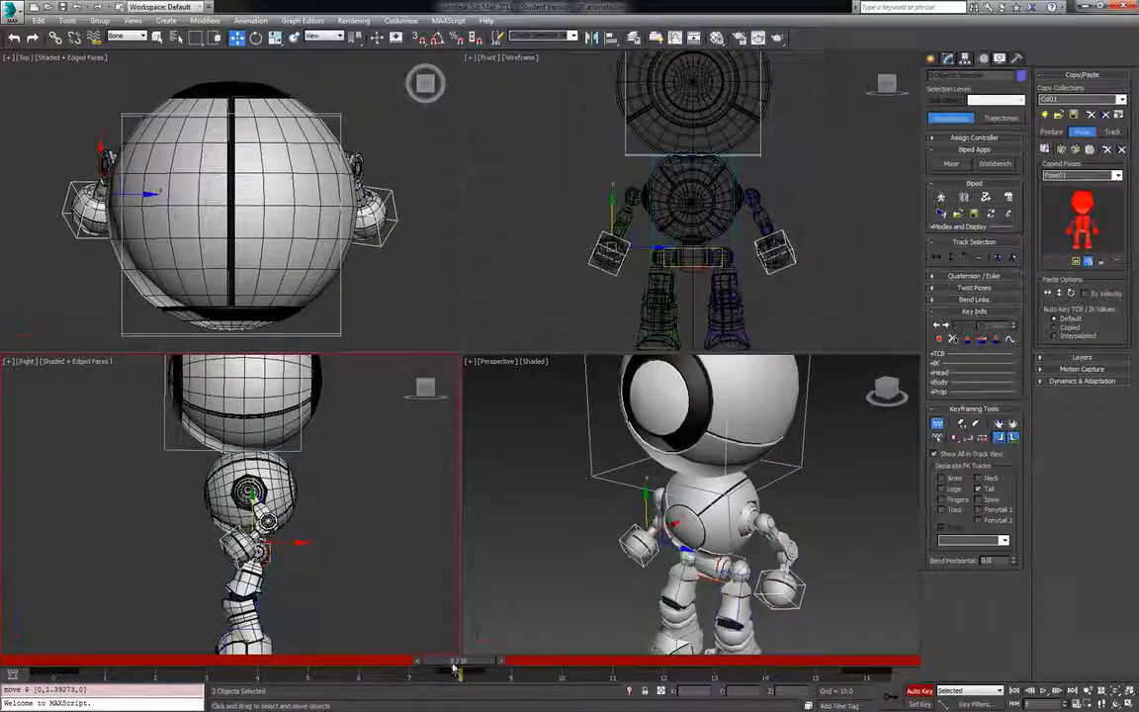
drag(455, 670, 867, 683)
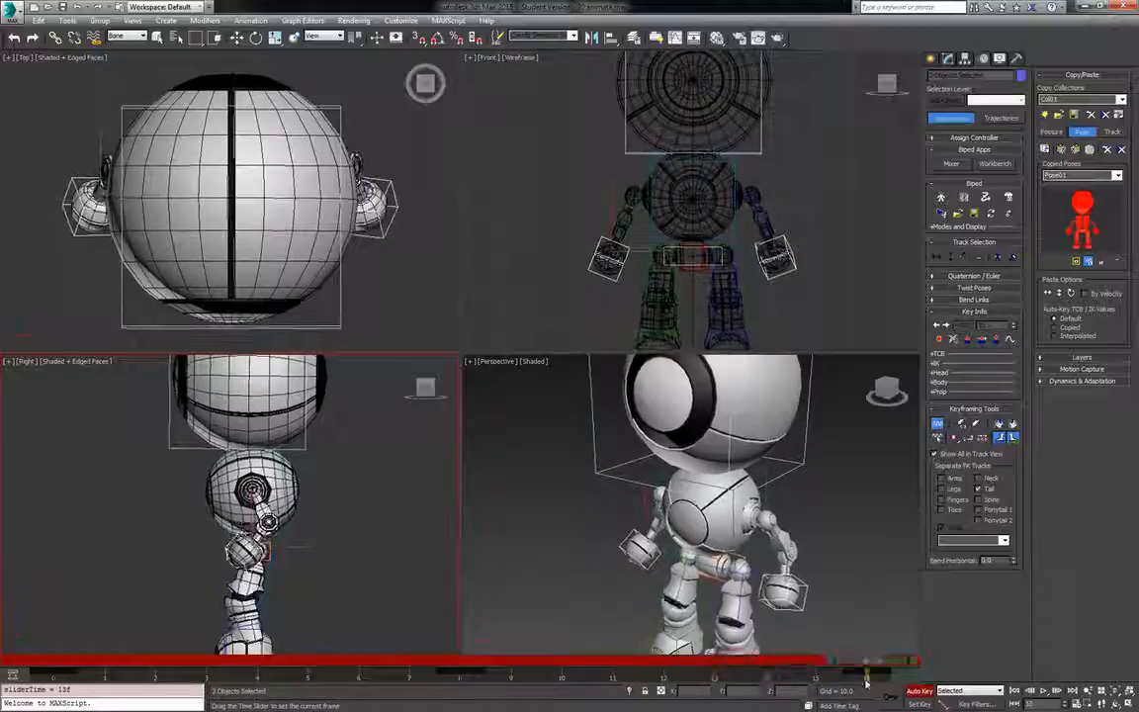
key(w)
Select the head and at frame 4 rotate it about 3 degrees around its local X axis.
click(618, 452)
key(e)
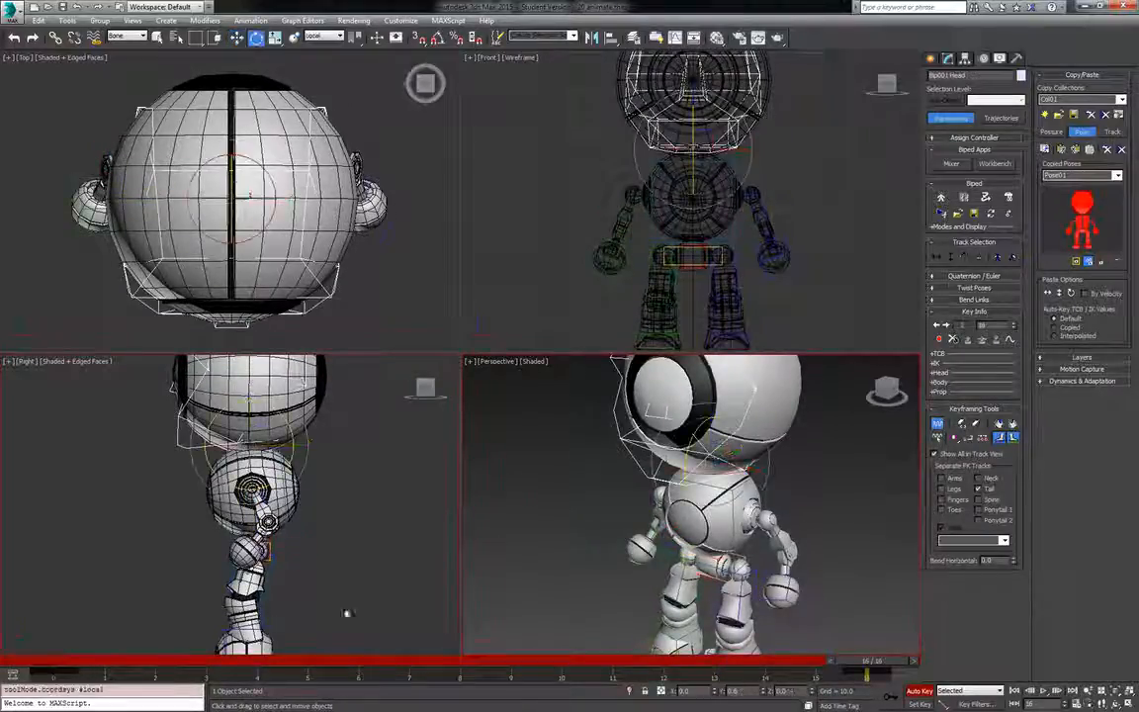
drag(62, 662, 269, 661)
scroll(667, 594, down, 5)
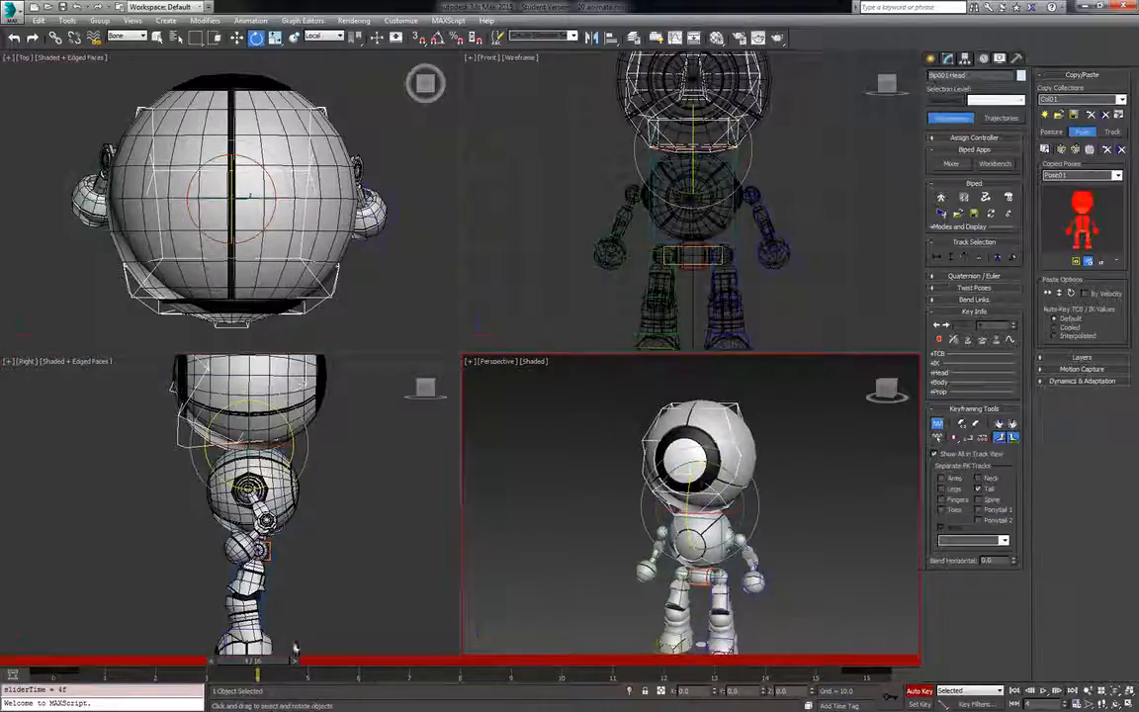
mouse_move(272, 662)
mouse_down()
mouse_move(246, 674)
mouse_move(267, 673)
mouse_up()
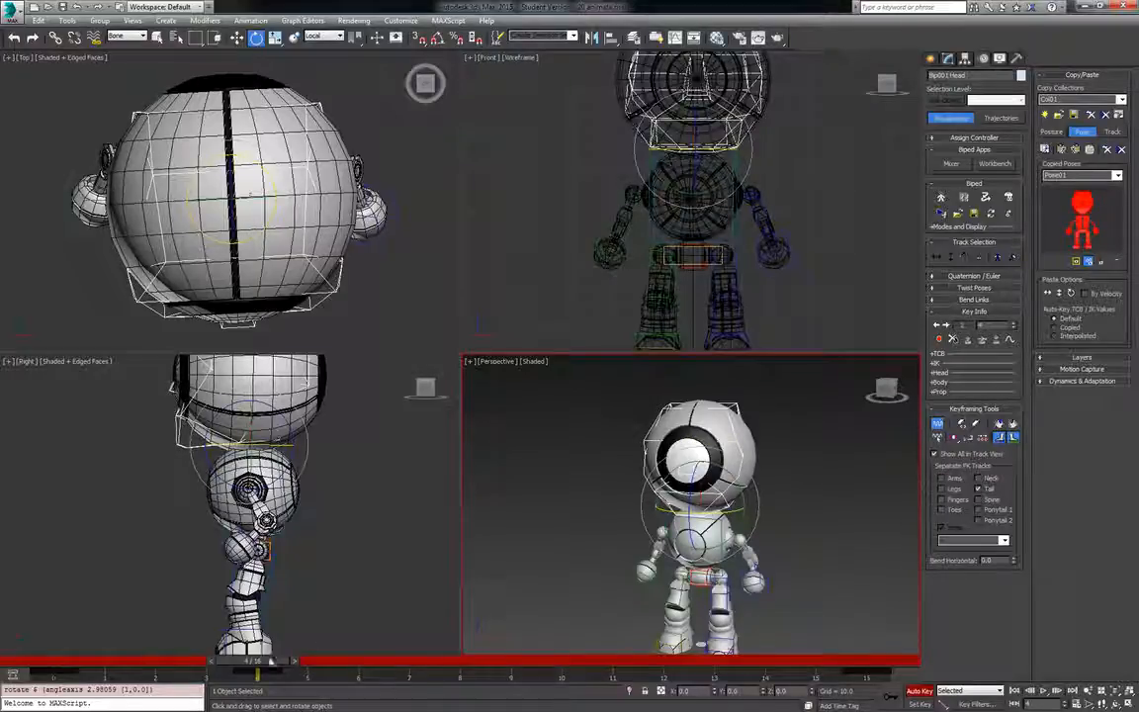
At frame 12, rotate the head about -2.9 degrees around its local X axis and play back the animation.
drag(271, 661, 672, 680)
key(e)
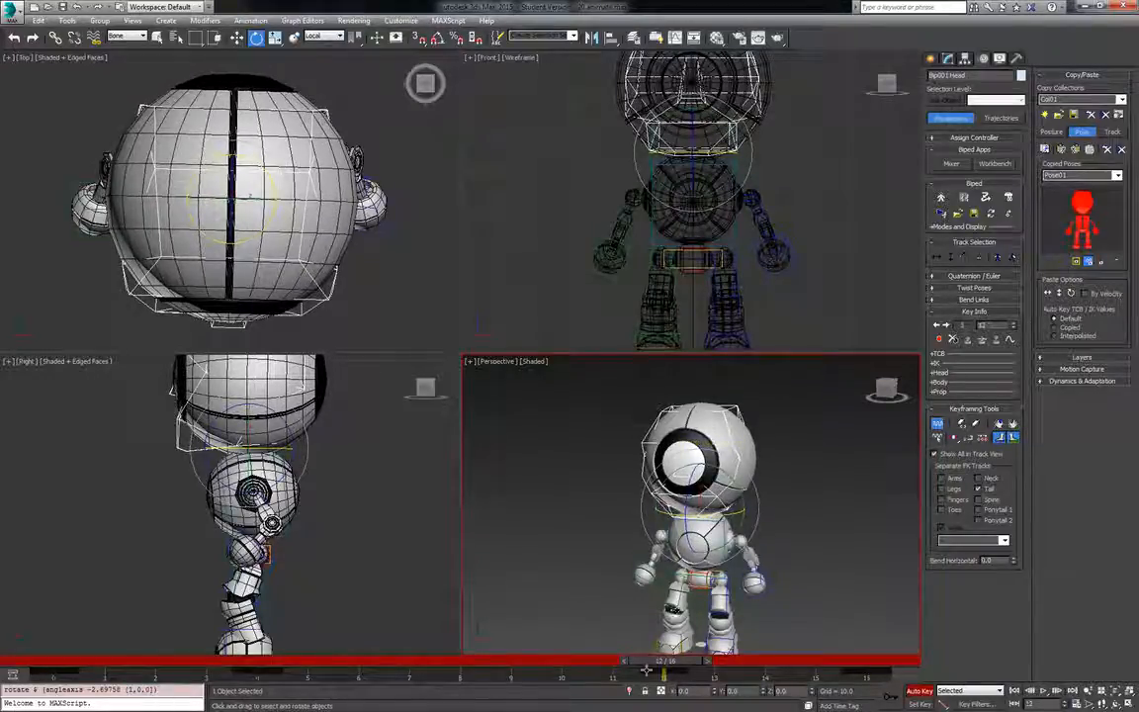
drag(649, 668, 866, 668)
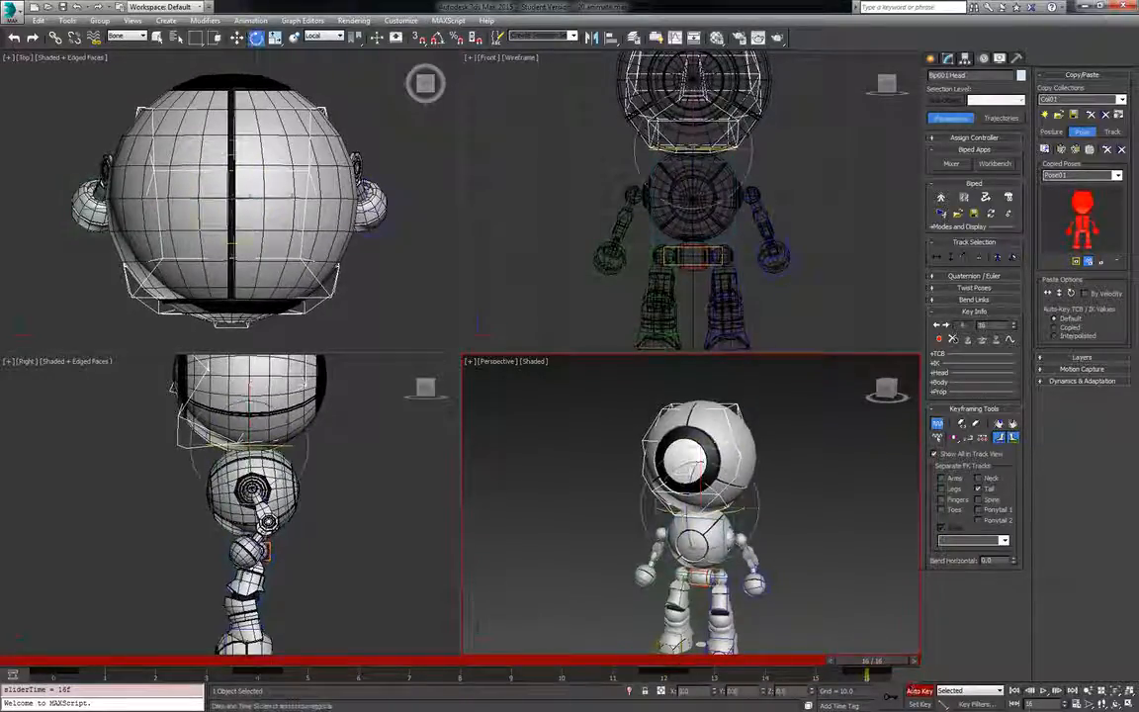
key(/)
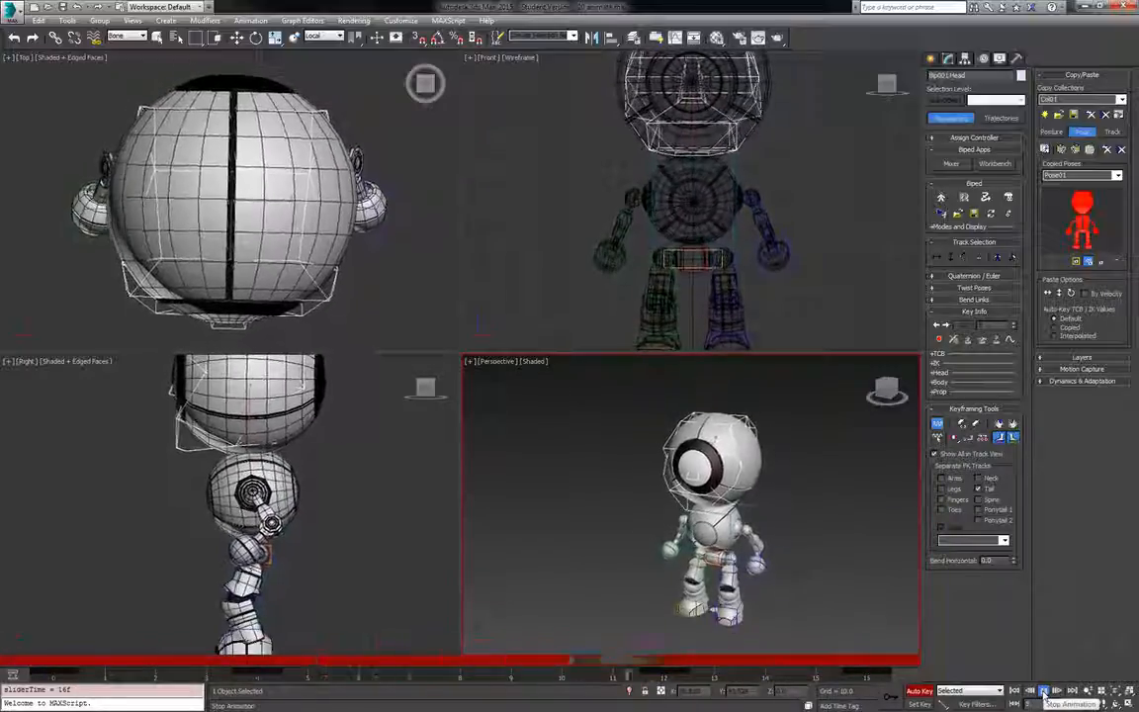
key(e)
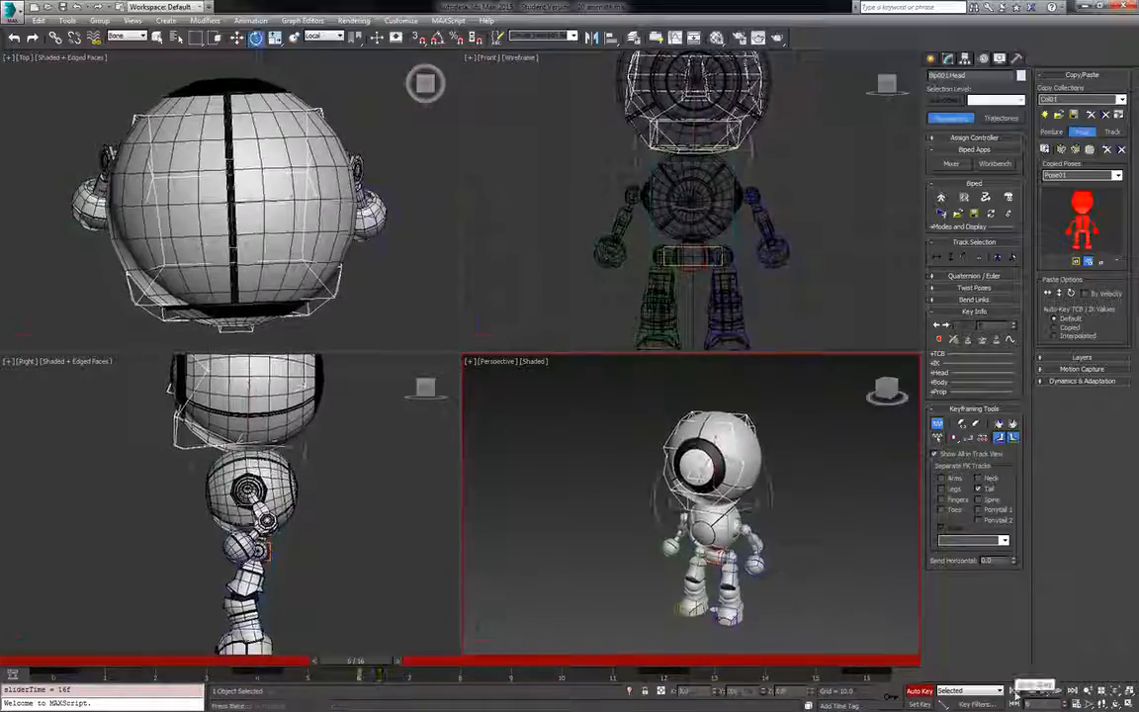
Deselect everything, fit the whole robot in the Perspective and Front views, and switch the Front view to shaded display.
click(858, 581)
key(z)
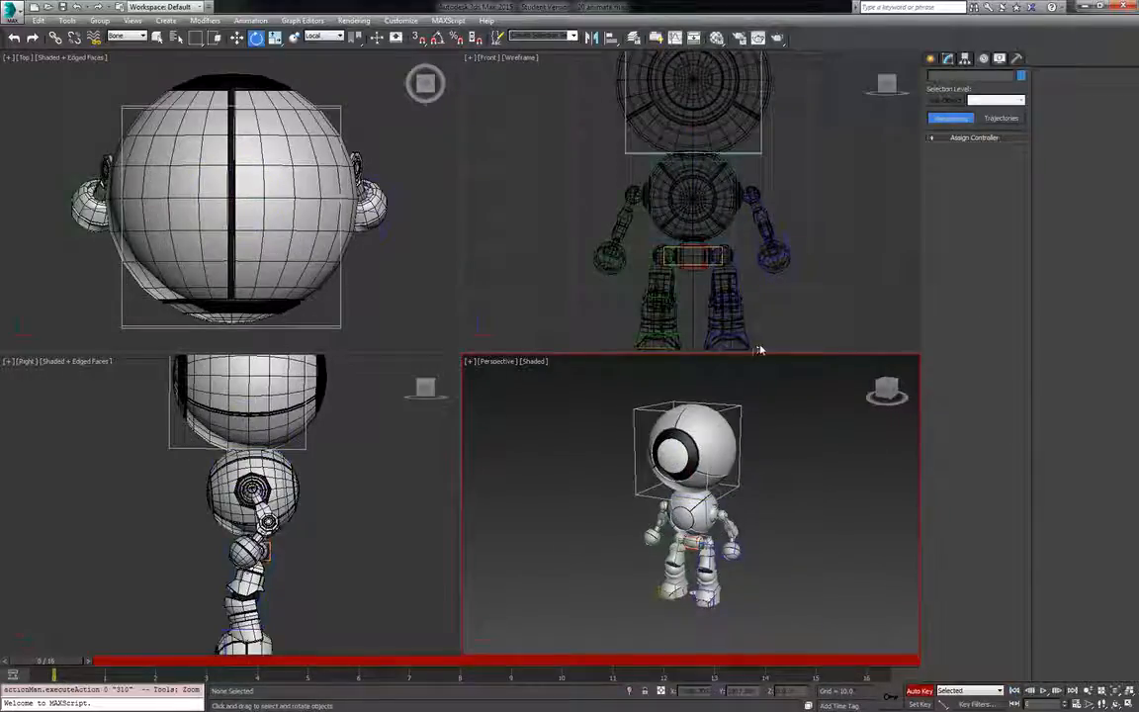
key(z)
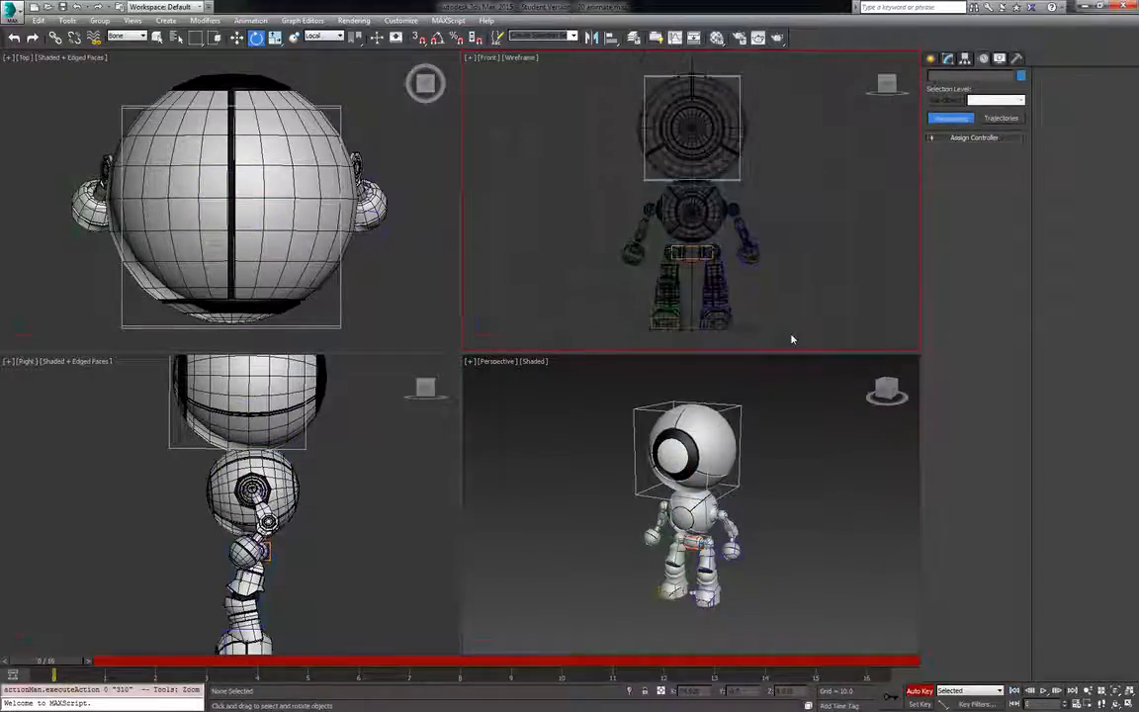
key(F3)
click(801, 510)
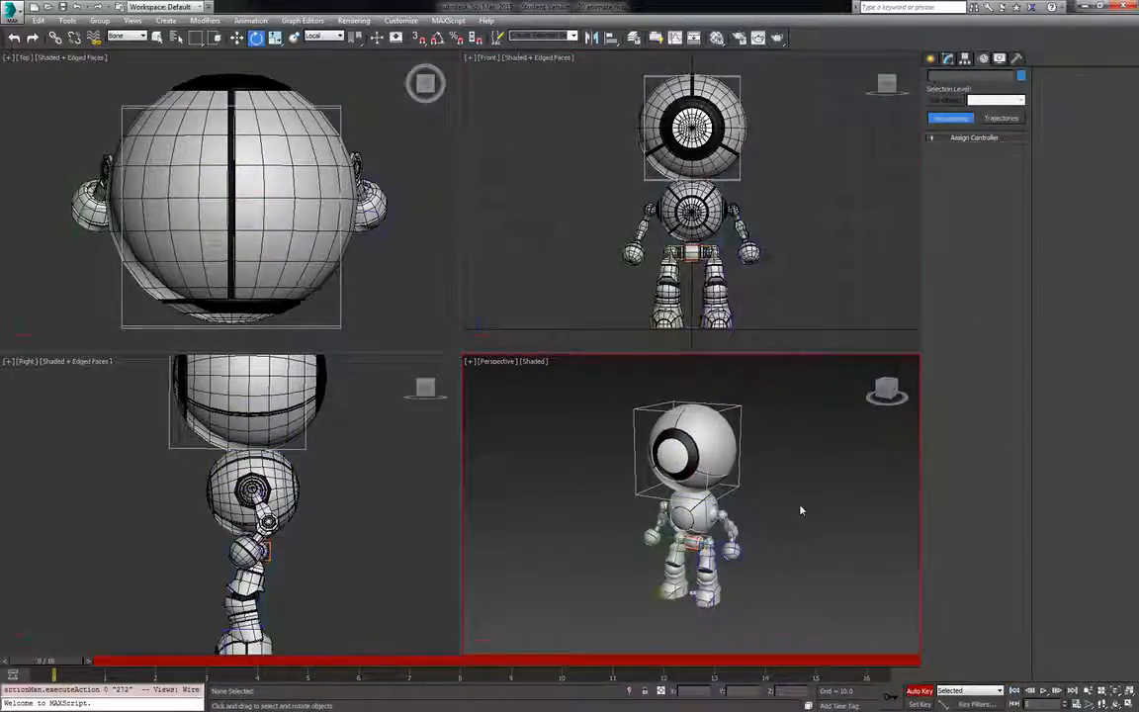